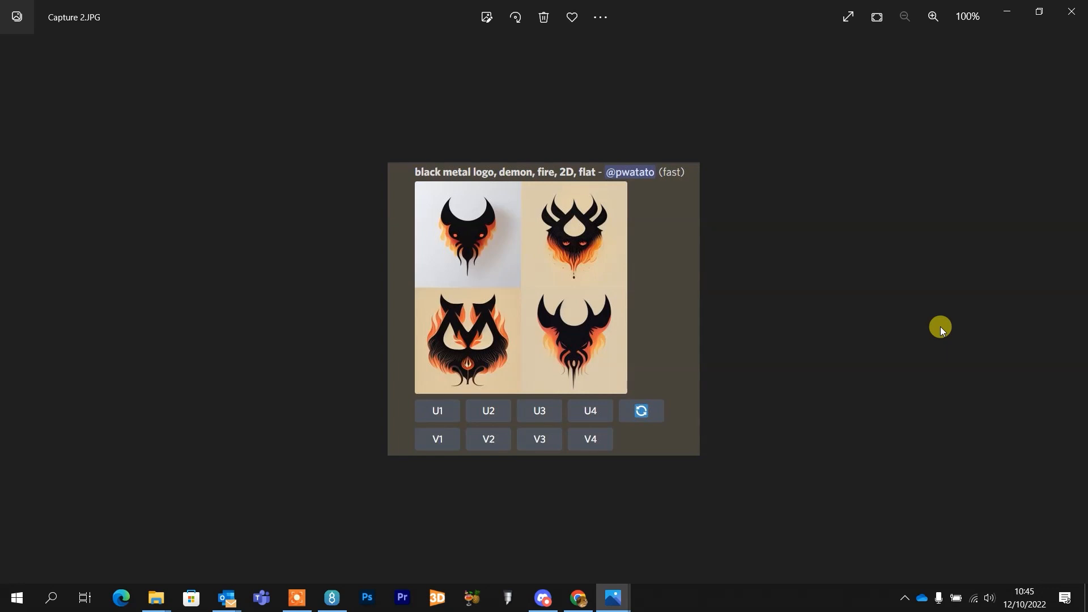
# Look through the Pinhead, Lament Configuration and art nouveau source screenshots in turn, and close the image viewer.
pyautogui.press('Right')
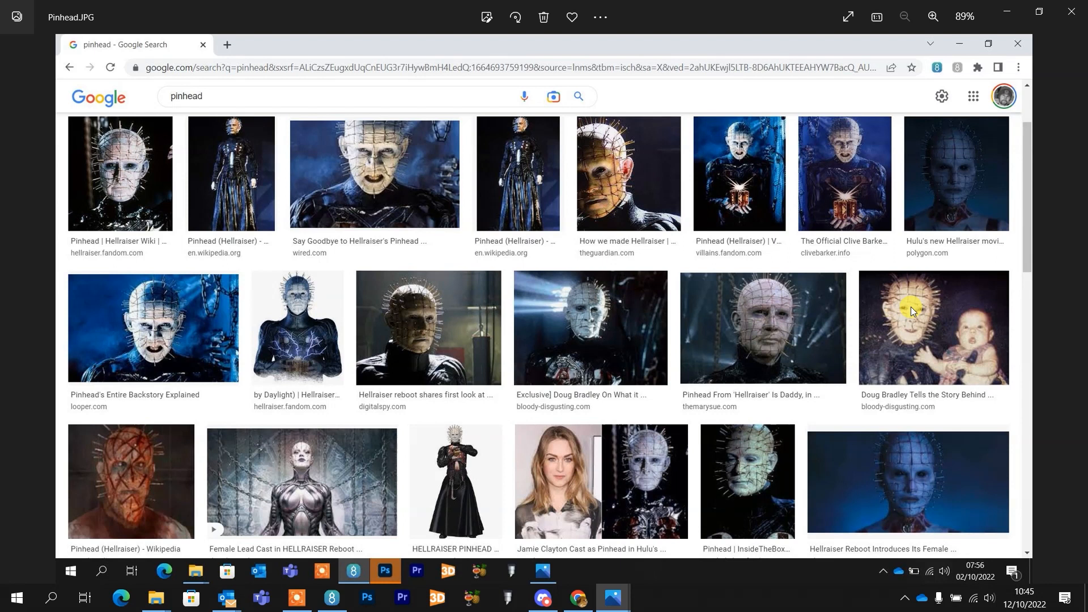
pyautogui.press('Right')
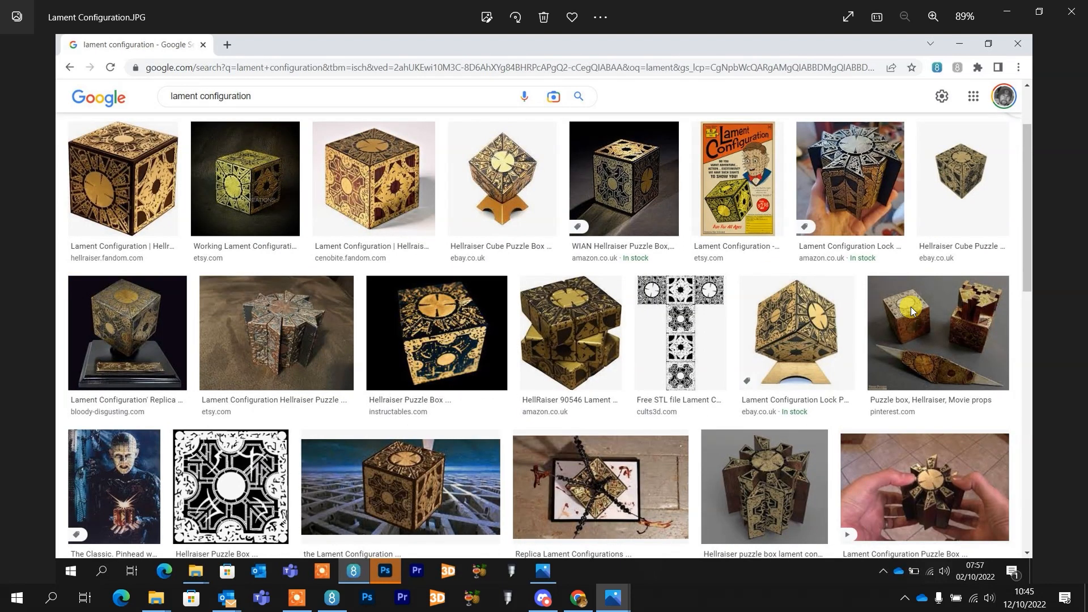
pyautogui.press('Right')
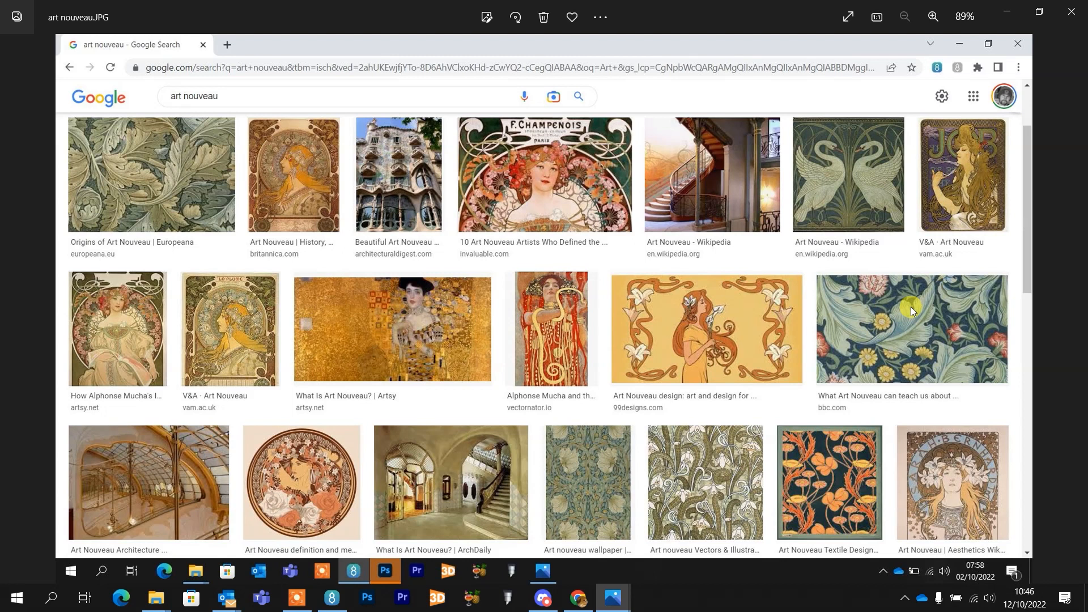
pyautogui.click(1071, 11)
# Open the Capture image from the Midjourney folder and enlarge its four-image result grid for closer inspection.
pyautogui.click(232, 111)
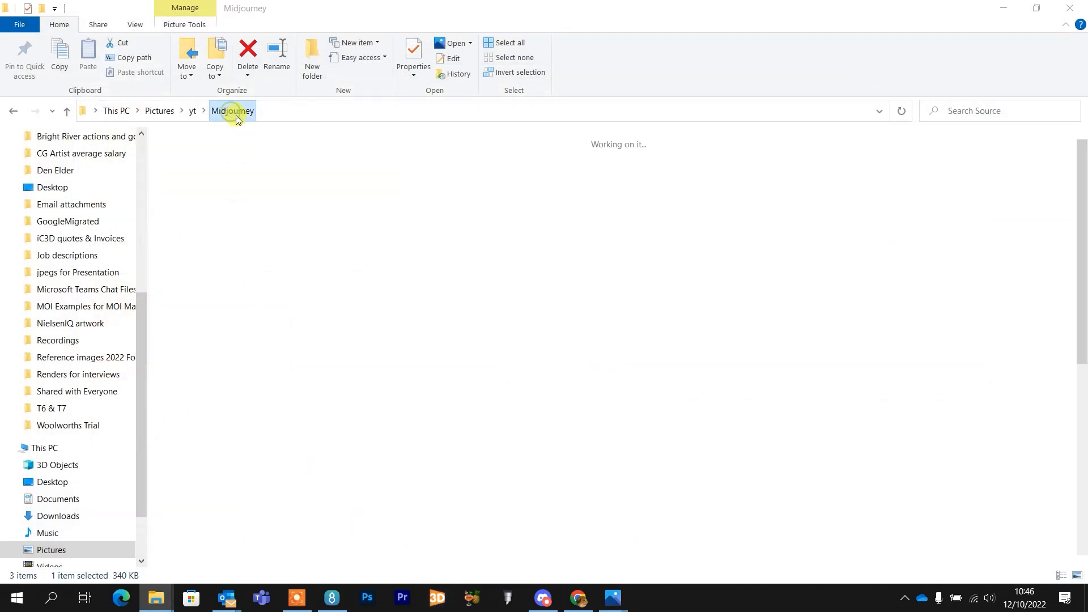
pyautogui.doubleClick(434, 415)
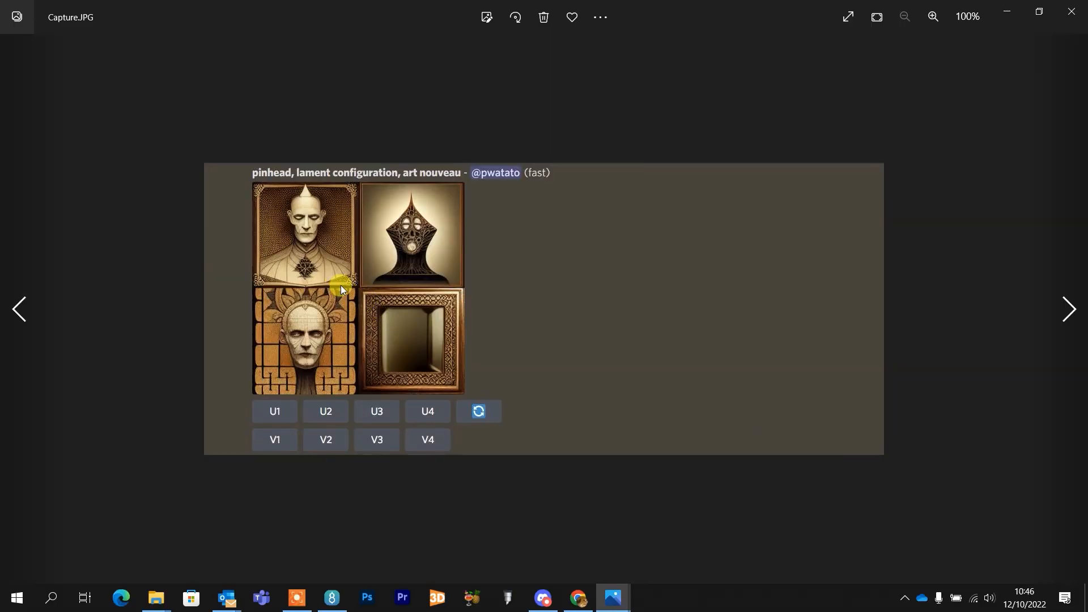
pyautogui.scroll(3, 341, 284)
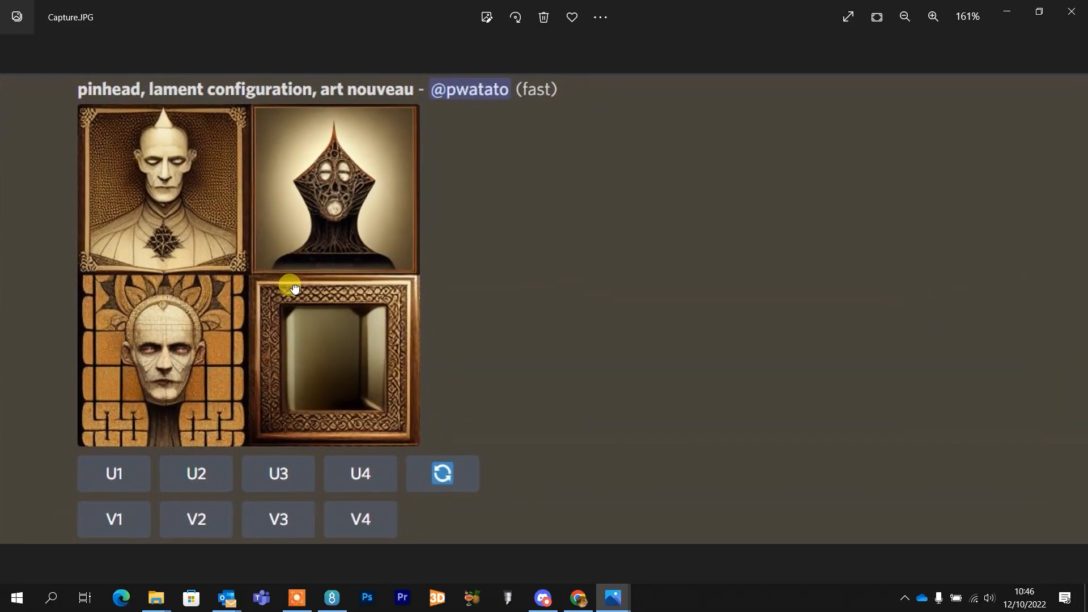
pyautogui.scroll(2, 144, 249)
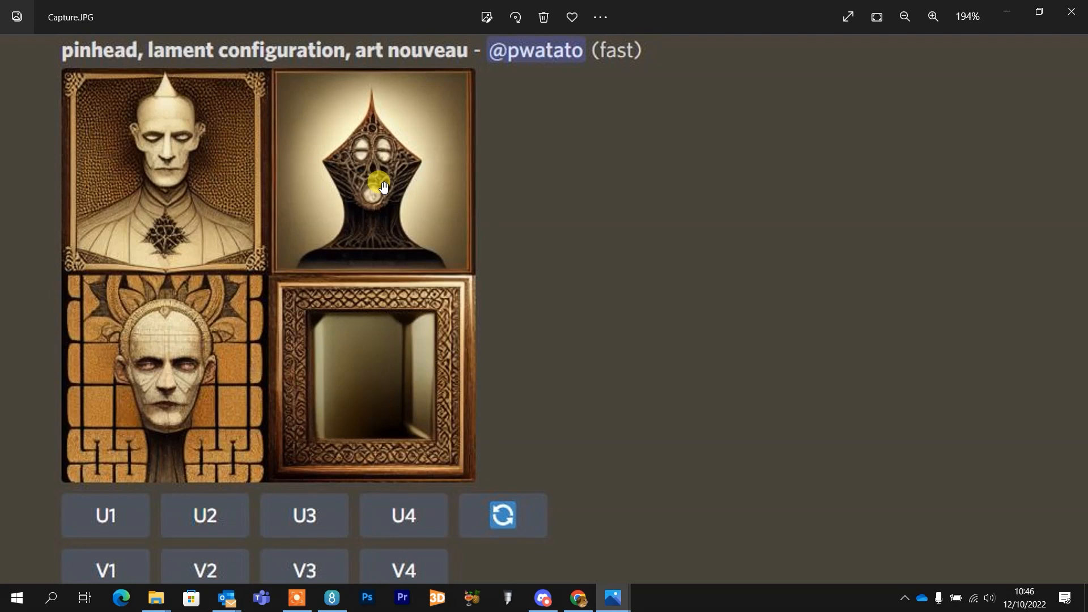
# Return to the Midjourney folder in File Explorer, view the Bane 2, Bane 3 and Bane images in turn, and close the viewer.
pyautogui.click(158, 605)
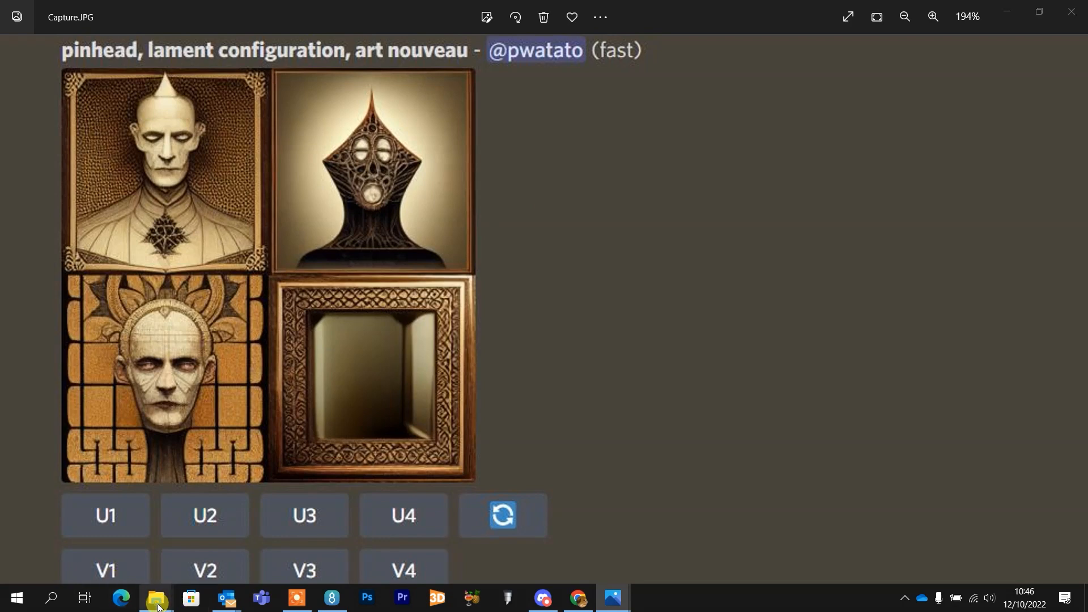
pyautogui.click(106, 554)
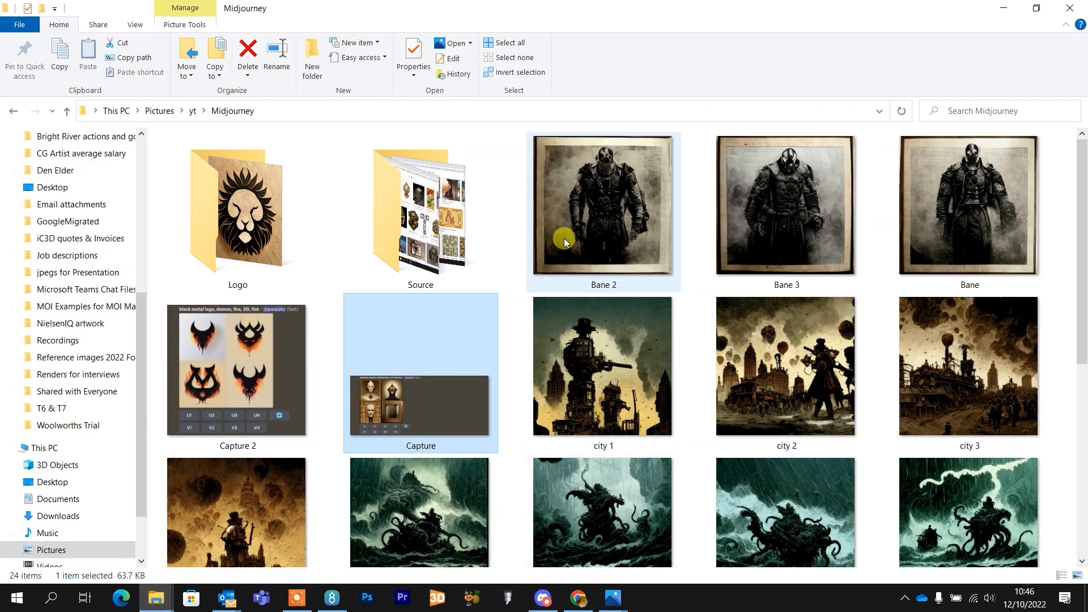
pyautogui.click(610, 167)
pyautogui.doubleClick(610, 165)
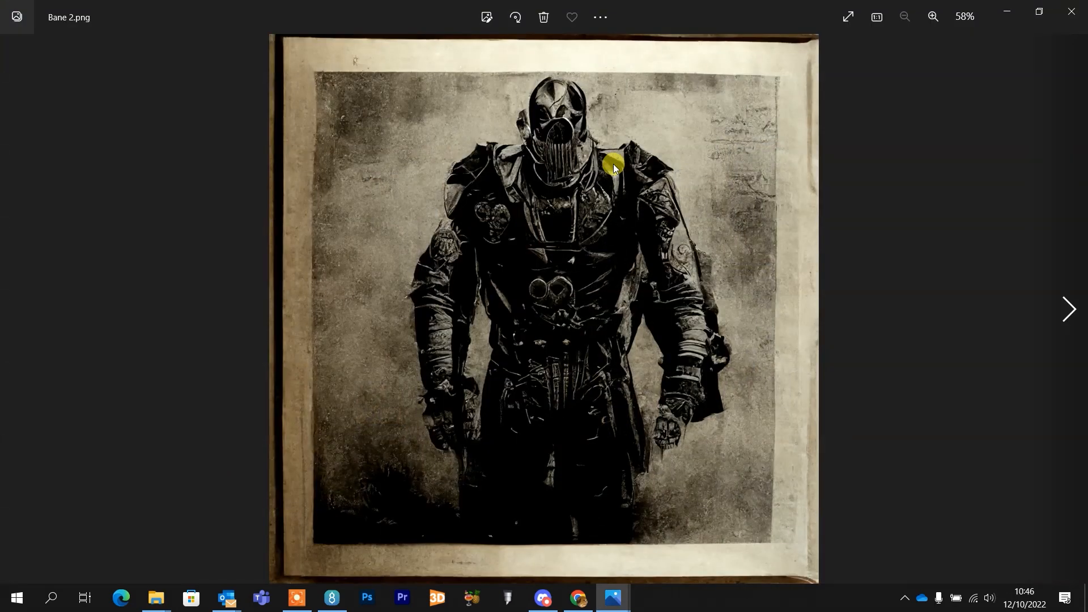
pyautogui.press('Right')
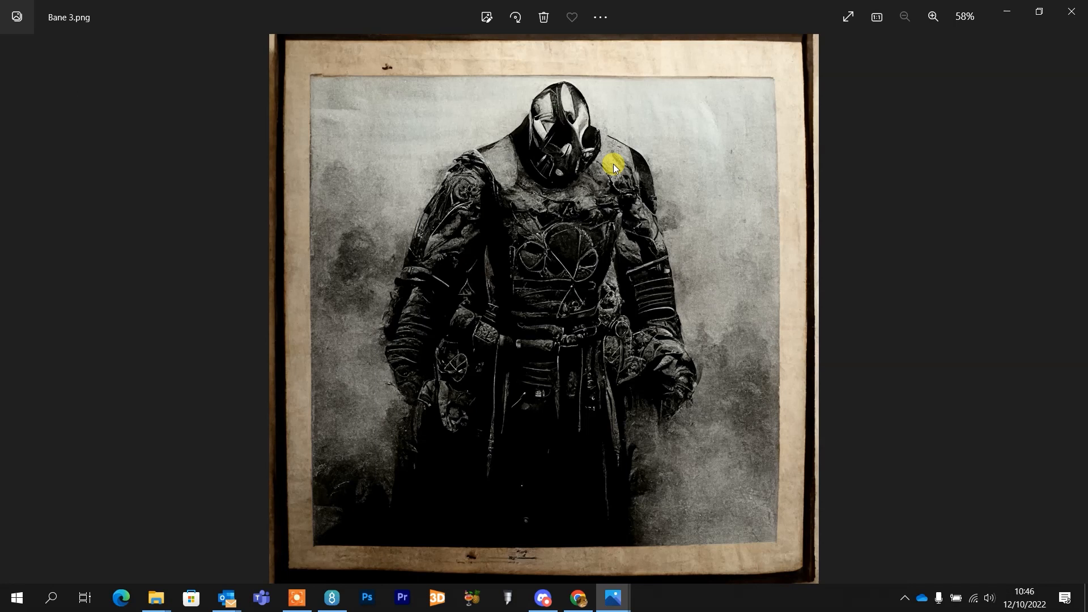
pyautogui.press('Right')
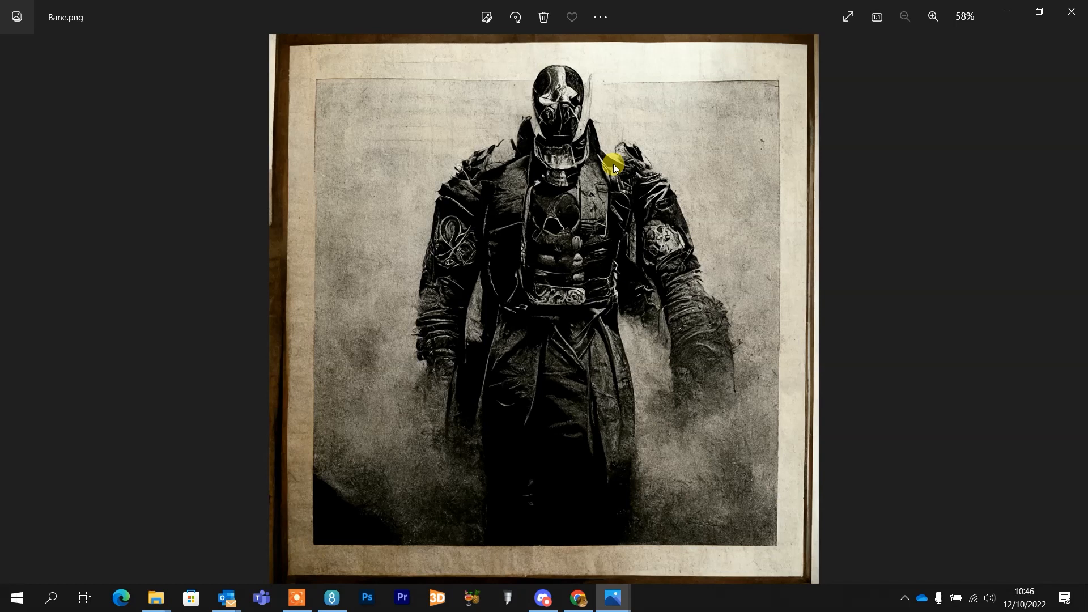
pyautogui.press('Right')
pyautogui.press('Right')
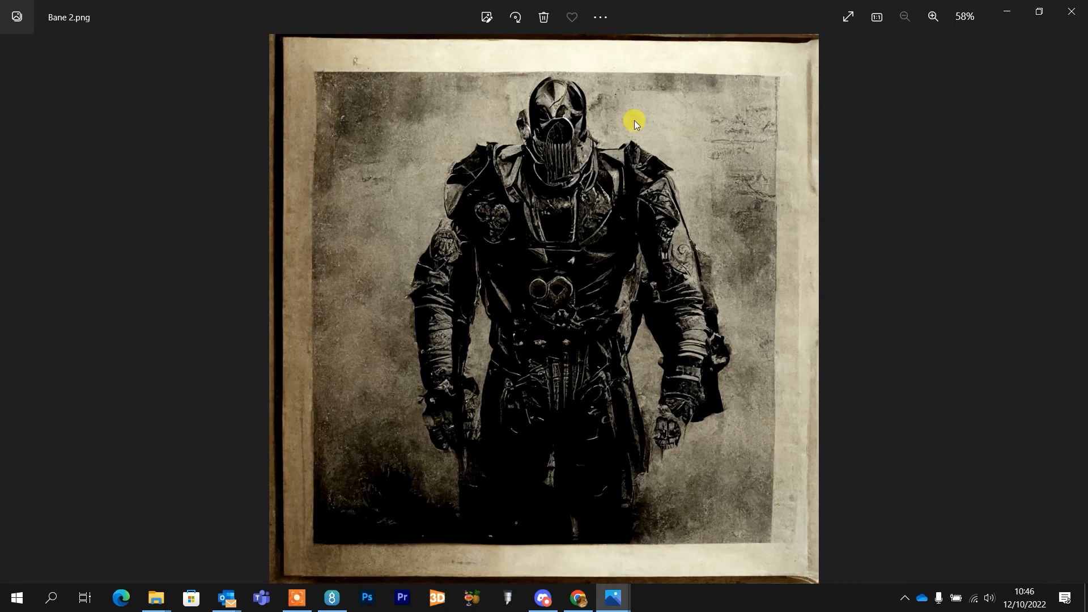
pyautogui.click(1069, 12)
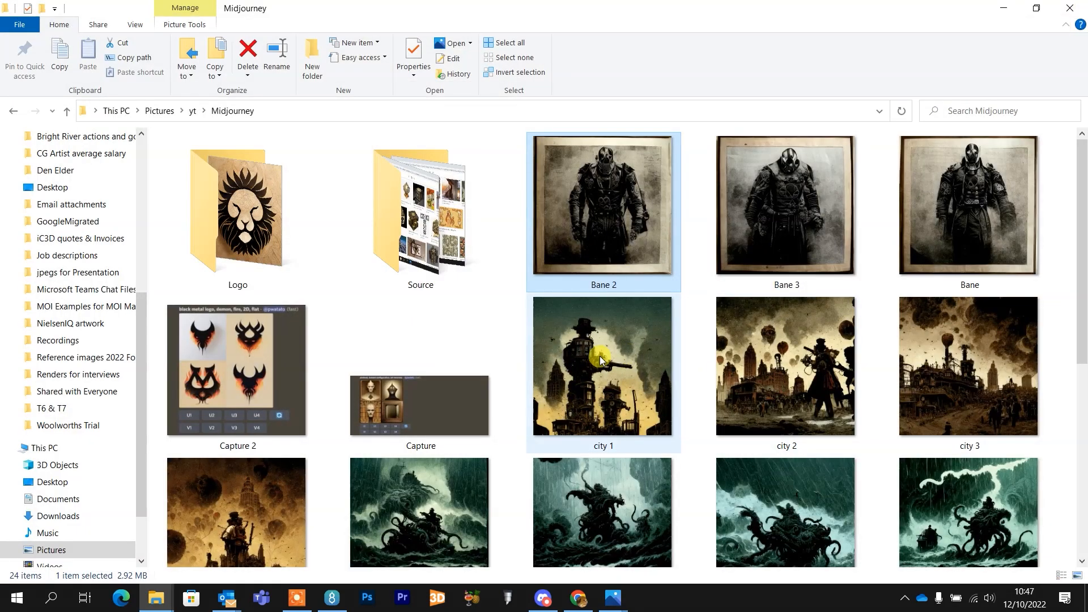
# View the four Cthulhu images in sequence, starting from Cthulhu 1, and close the viewer.
pyautogui.scroll(-3, 601, 361)
pyautogui.click(404, 321)
pyautogui.doubleClick(404, 322)
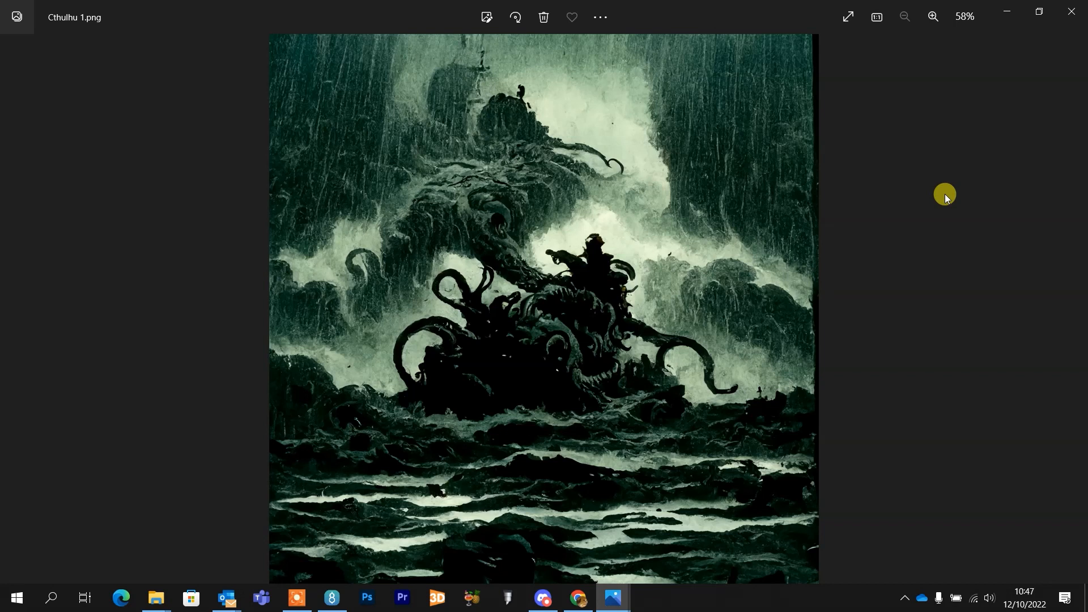
pyautogui.press('Right')
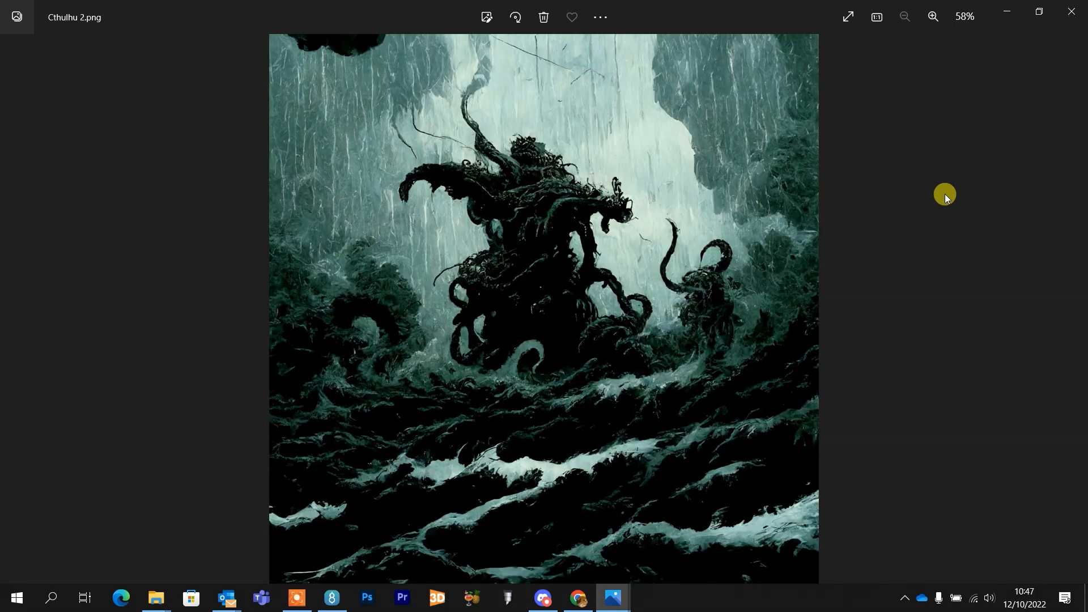
pyautogui.press('Right')
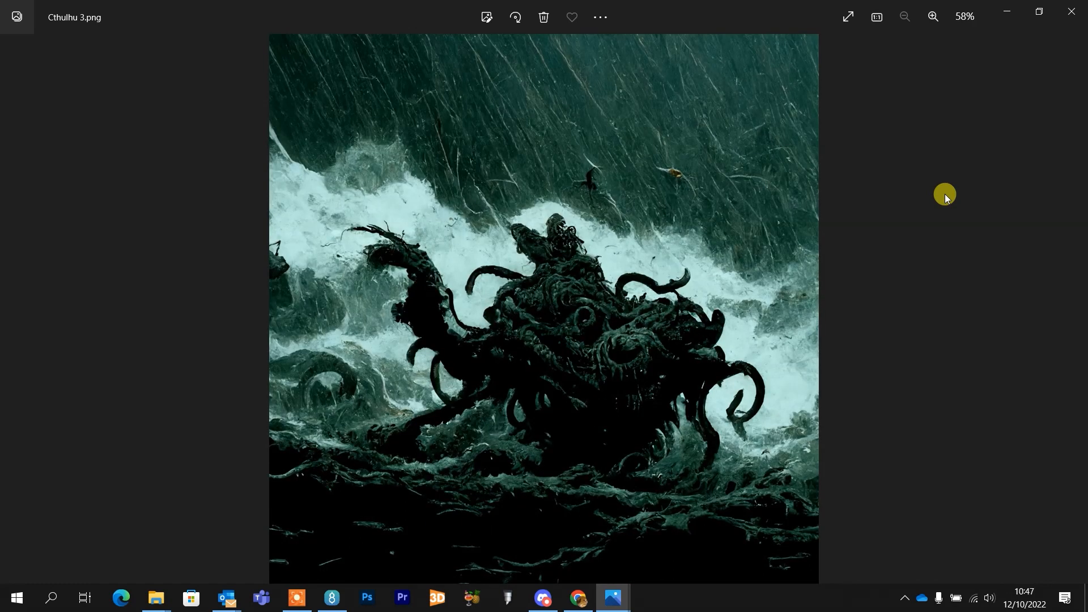
pyautogui.press('Right')
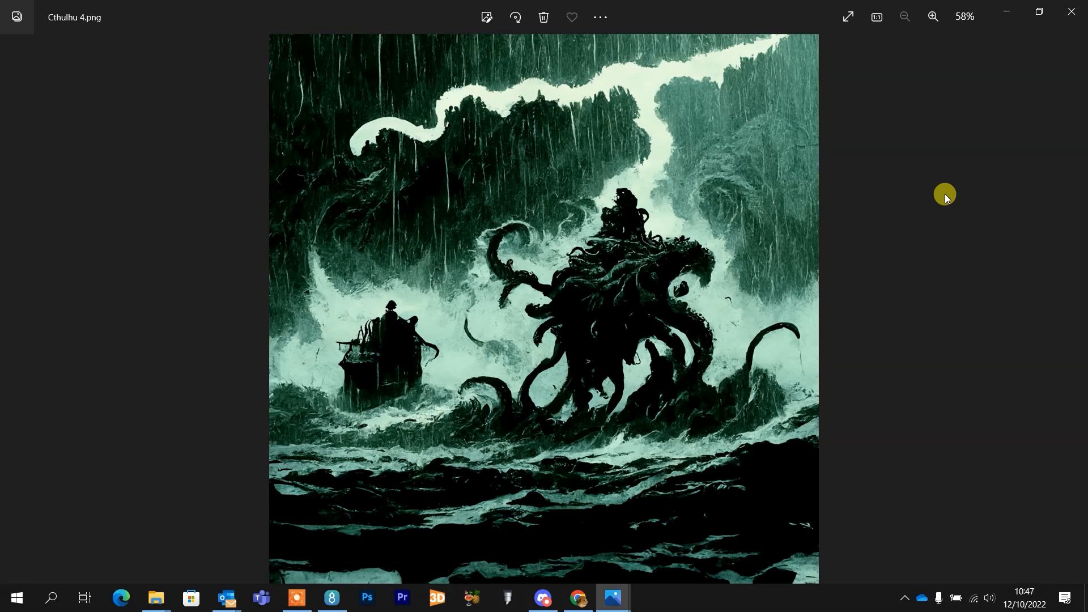
pyautogui.click(1071, 13)
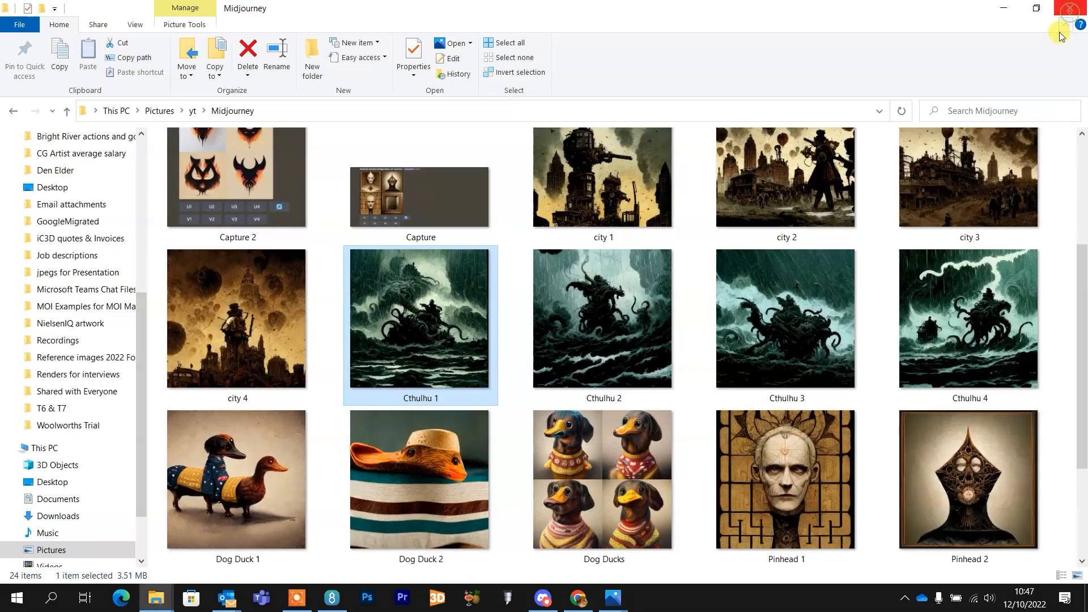
# Open the Time machine image from the end of the Midjourney folder, examine its poster lettering, and close it.
pyautogui.scroll(-3, 538, 335)
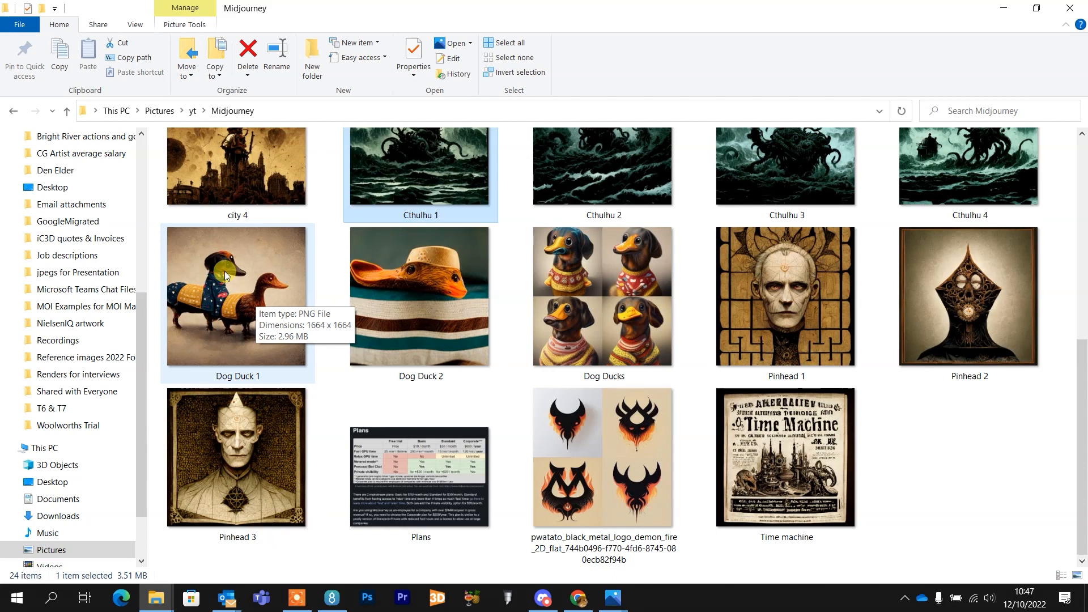
pyautogui.click(803, 449)
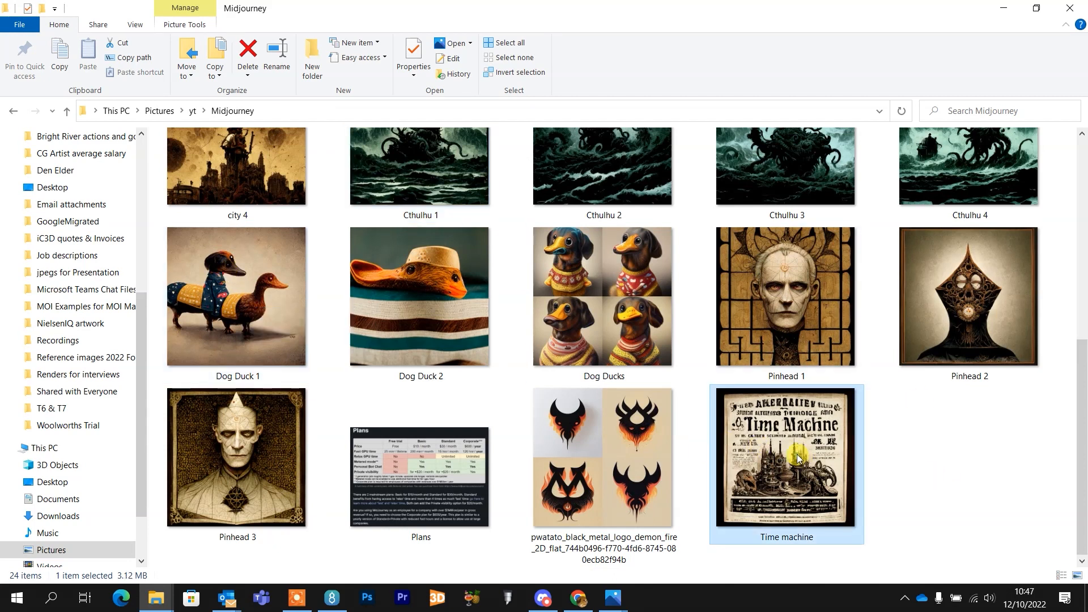
pyautogui.doubleClick(803, 449)
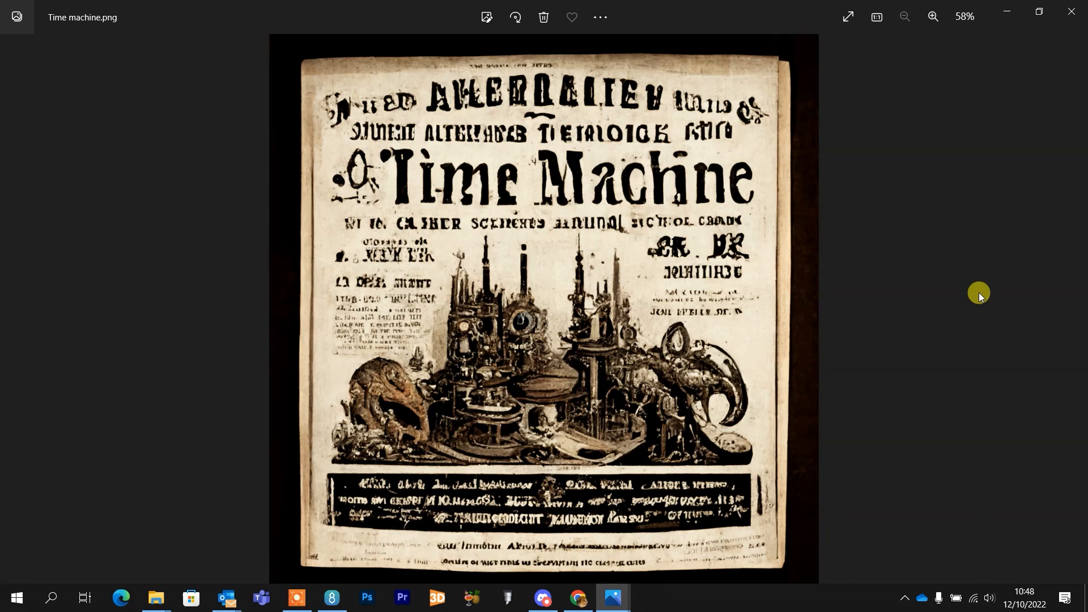
pyautogui.click(1069, 12)
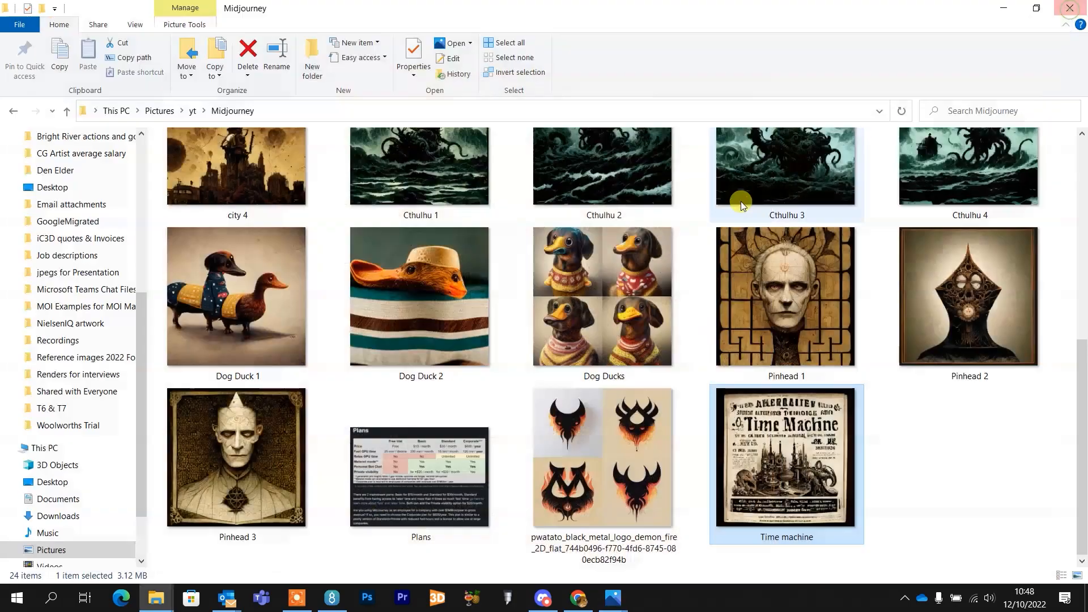
# Open the Dog Duck 1 image and page through the Dog Duck pictures that follow it.
pyautogui.click(207, 289)
pyautogui.press('Return')
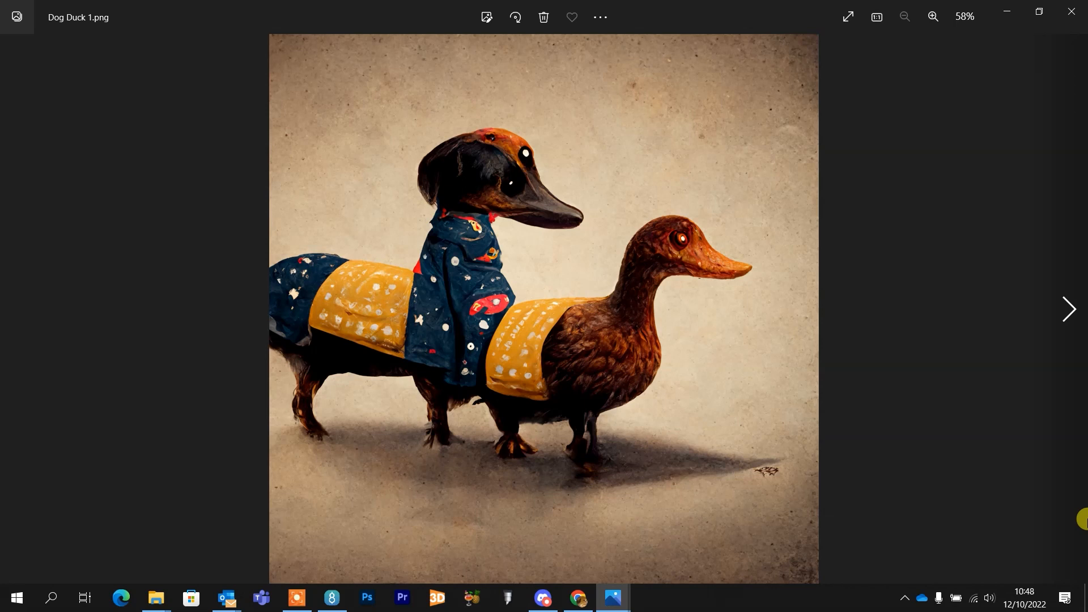
pyautogui.press('Right')
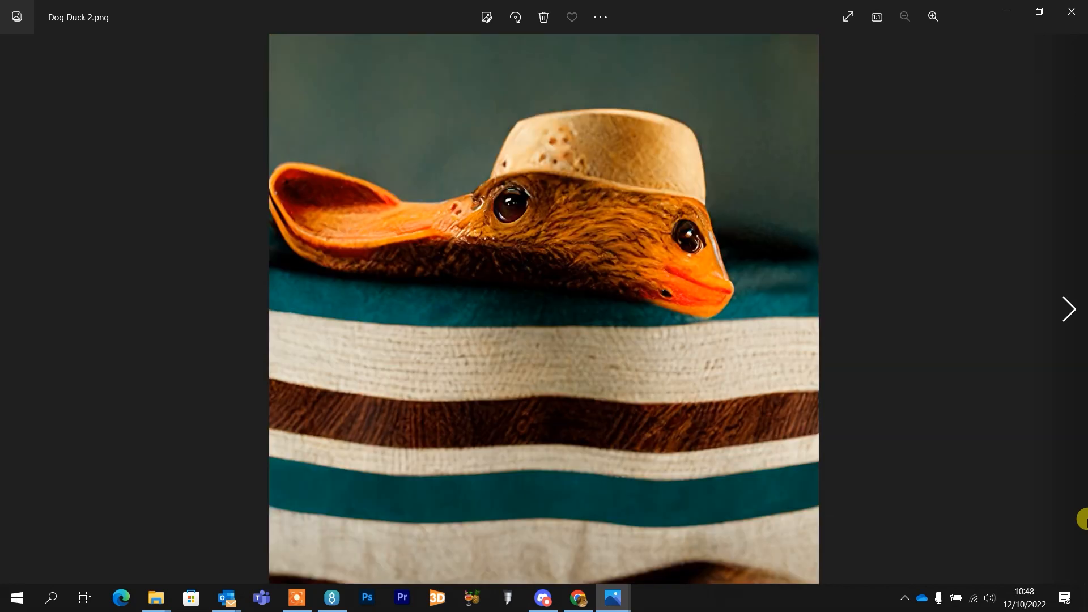
pyautogui.press('Right')
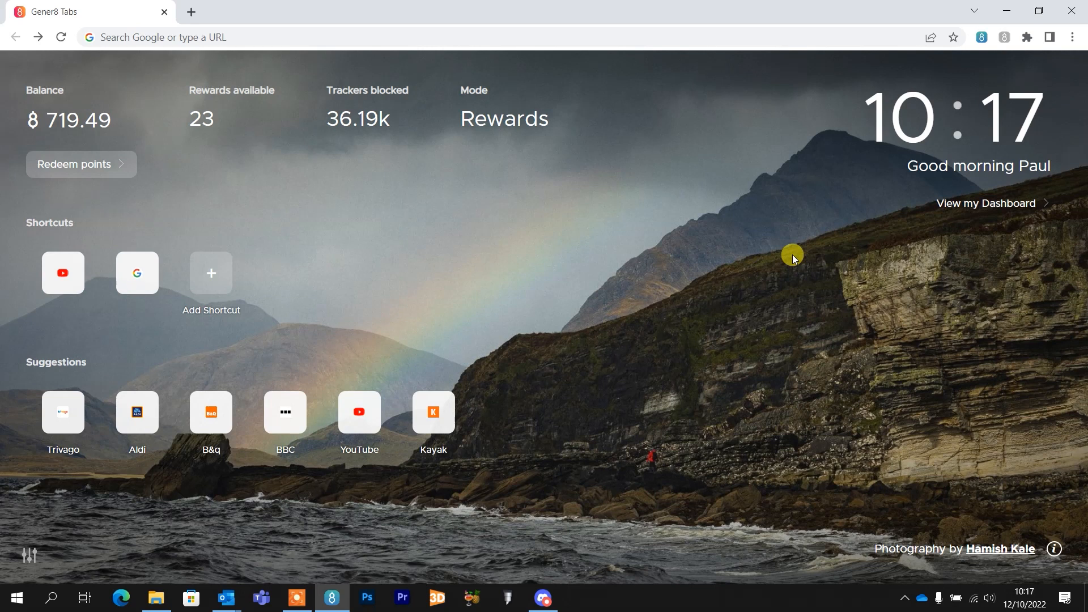
# Go to midjourney.com/home/ in the browser and choose to join the beta.
pyautogui.click(527, 37)
pyautogui.write('midjourney.com/home/')
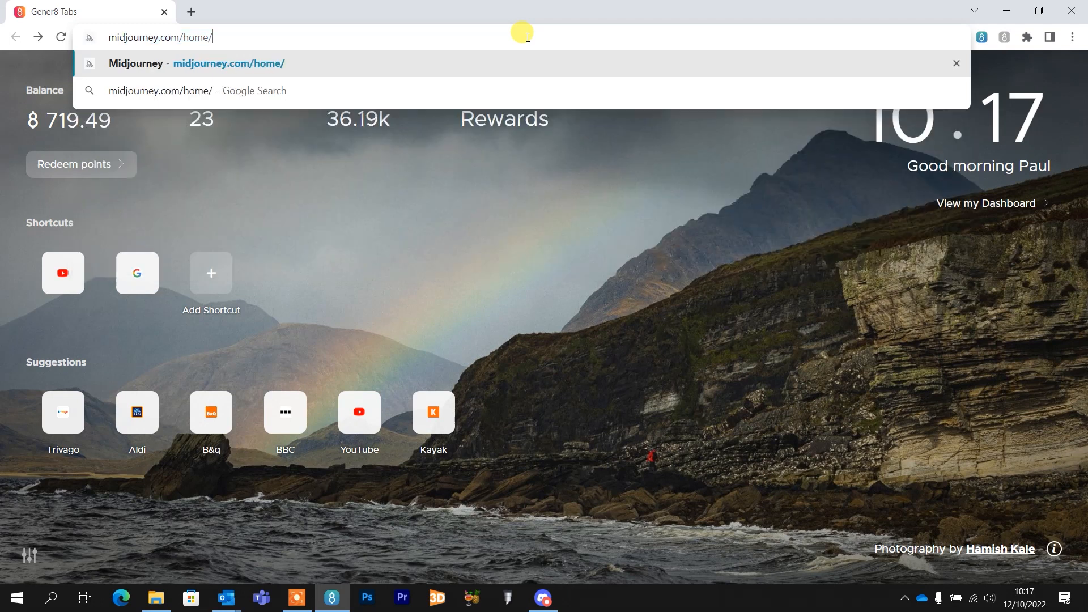
pyautogui.press('Return')
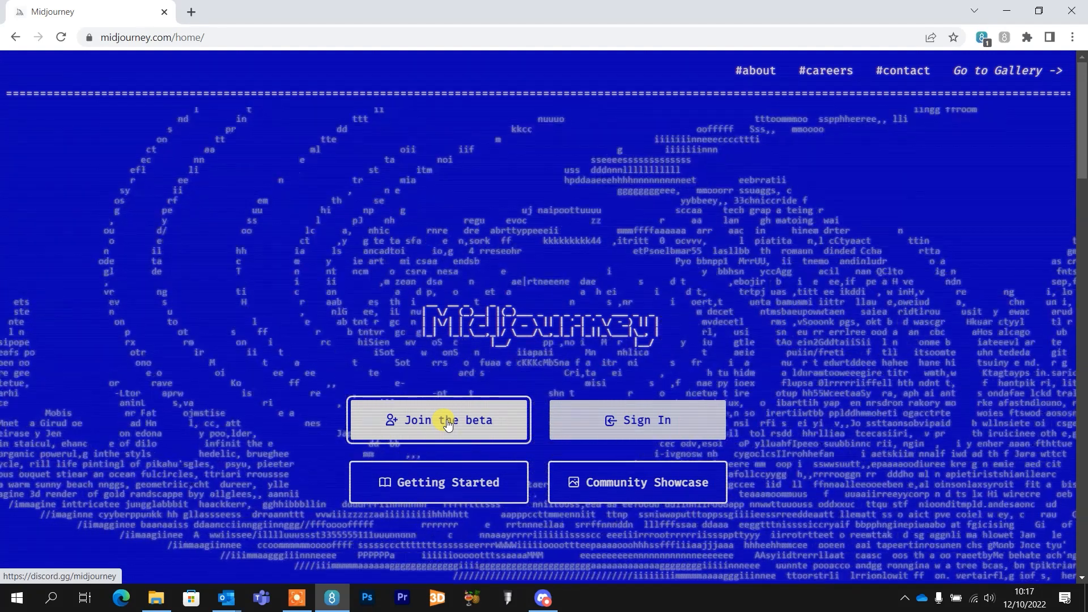
pyautogui.click(447, 422)
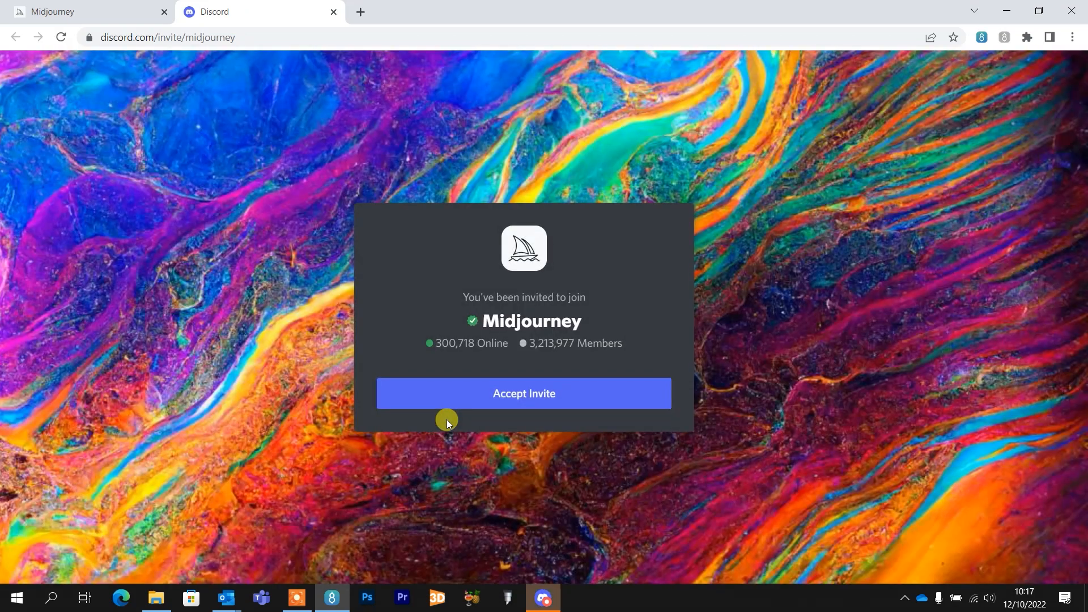
# Accept the invite to the Midjourney server and switch to the Discord app to show that server.
pyautogui.click(547, 605)
pyautogui.click(548, 606)
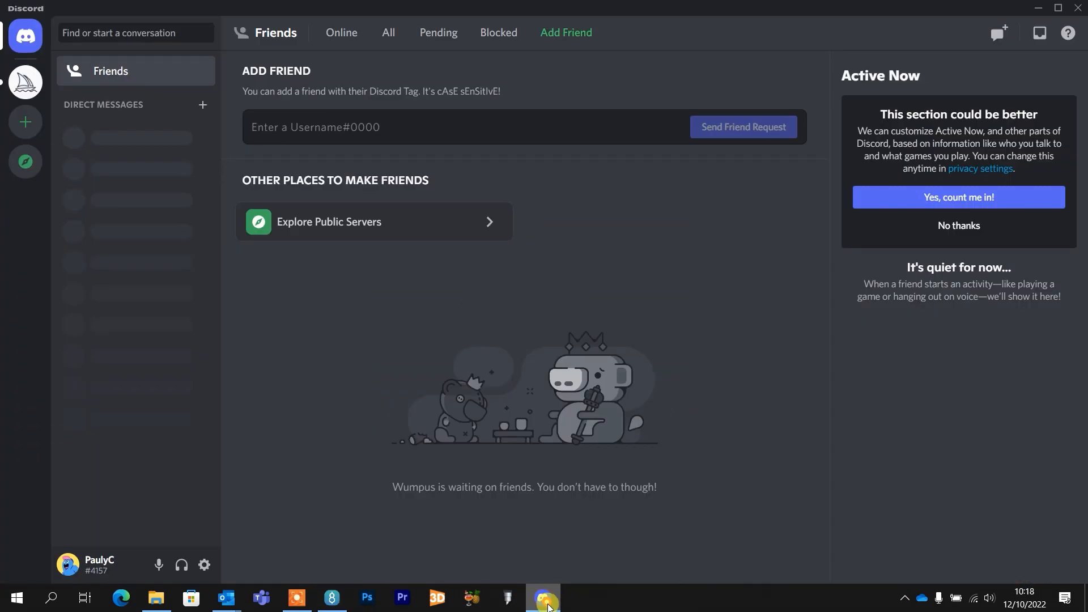
pyautogui.click(542, 375)
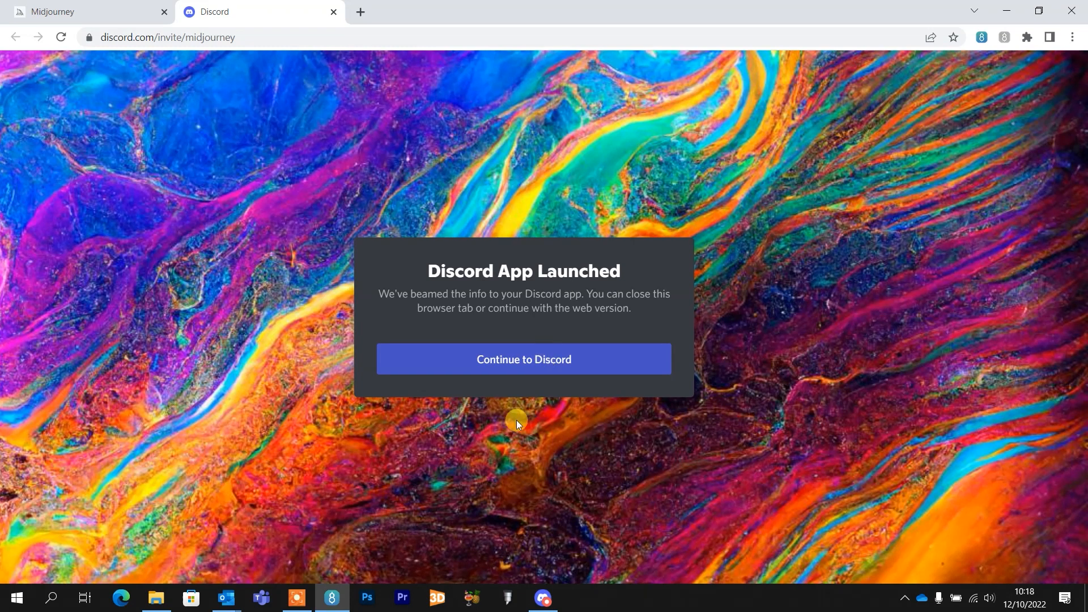
pyautogui.click(545, 599)
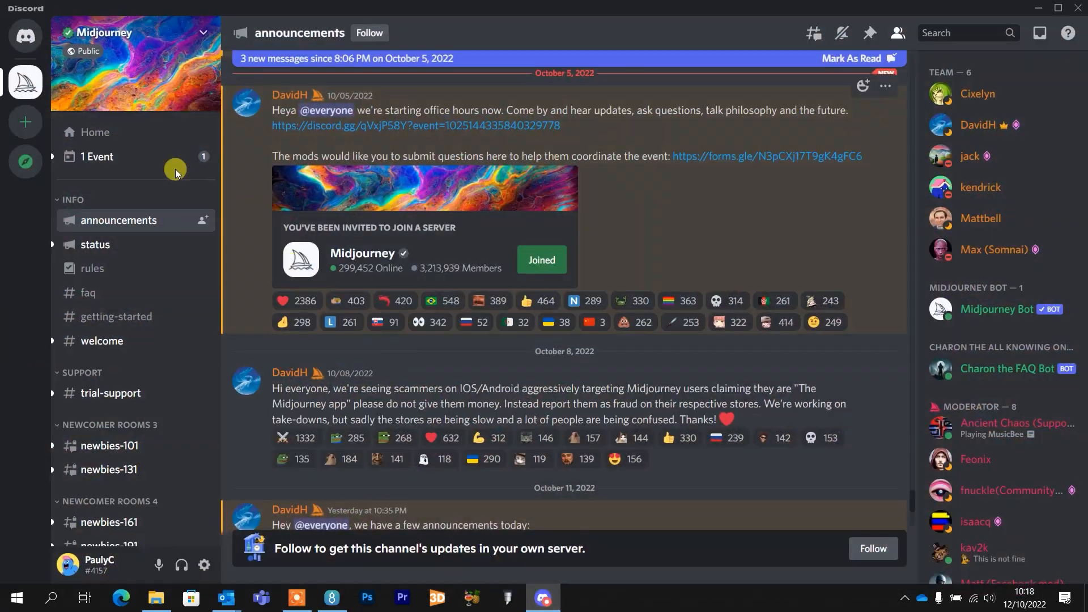
# Show Discord's home view, and switch back to the Midjourney home page in the browser.
pyautogui.click(28, 37)
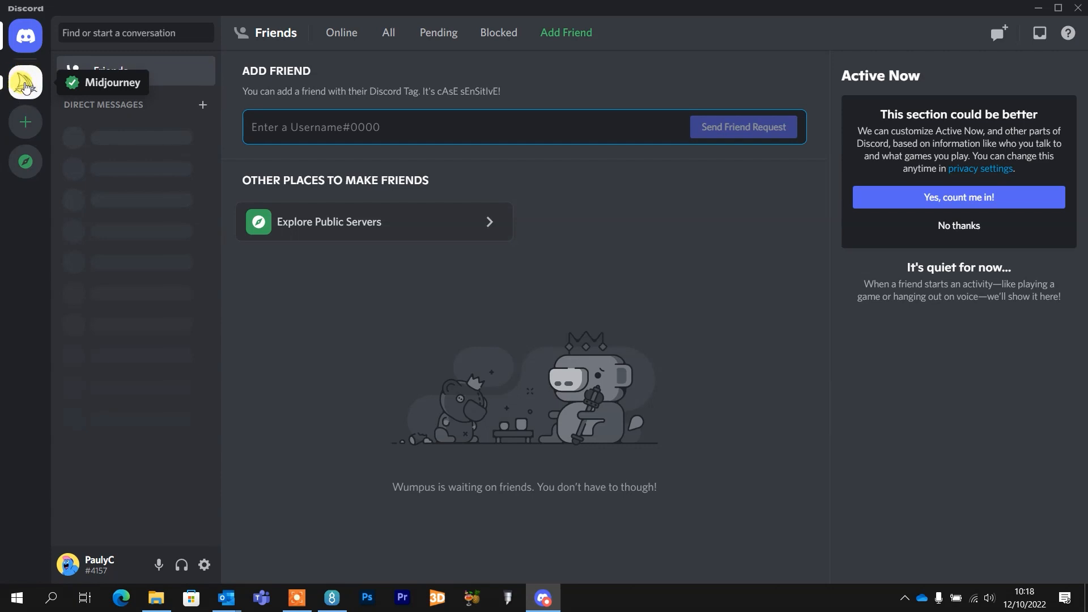
pyautogui.click(333, 605)
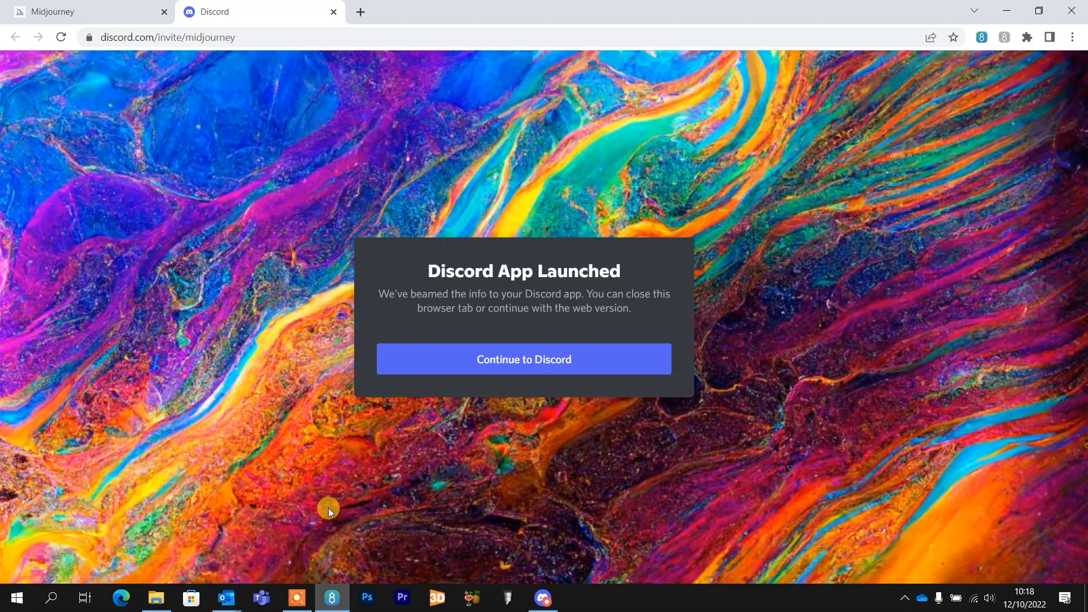
pyautogui.click(83, 12)
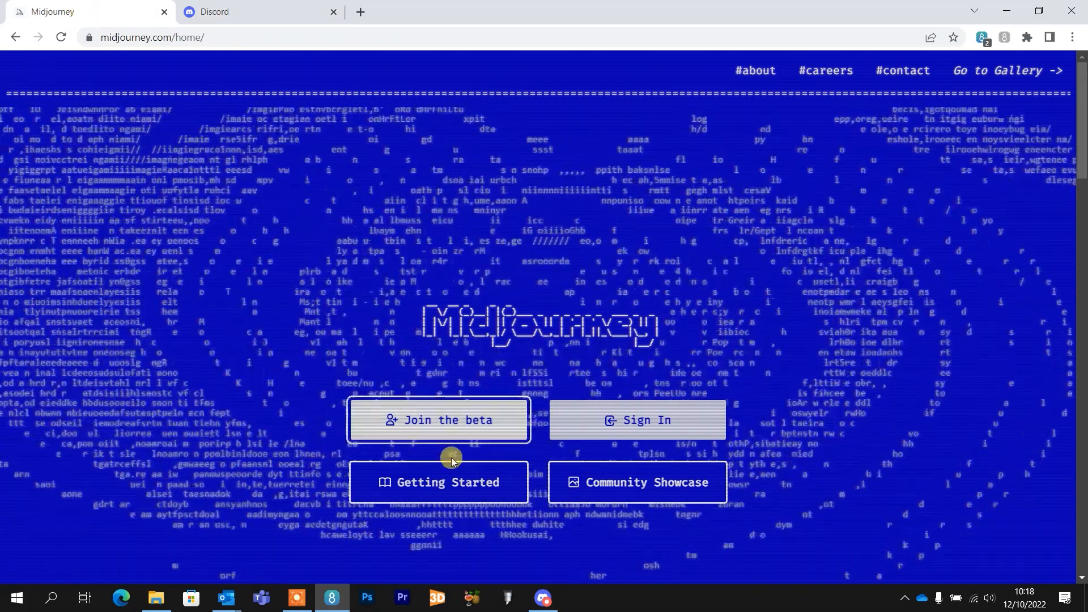
# Switch to Discord, open the Midjourney server and go to the newbies-161 channel.
pyautogui.click(543, 599)
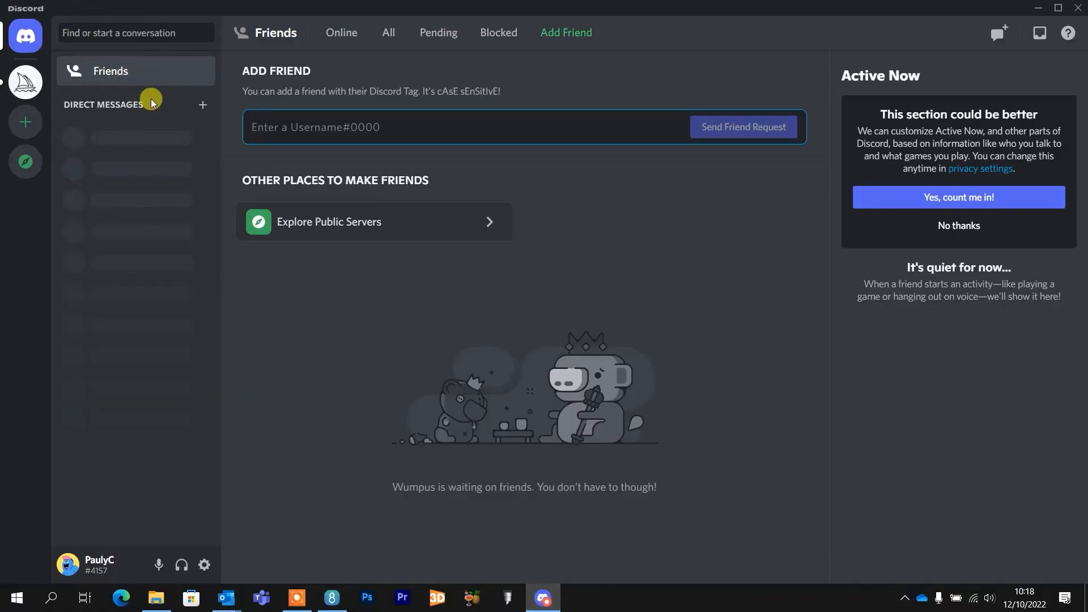
pyautogui.click(22, 86)
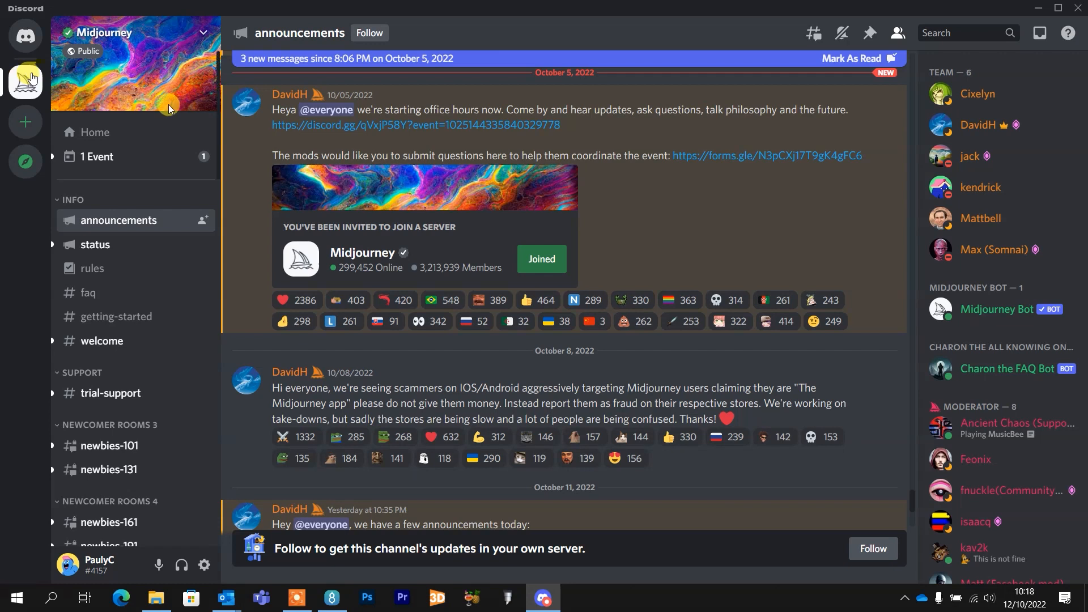
pyautogui.scroll(-5, 148, 262)
pyautogui.scroll(-3, 149, 266)
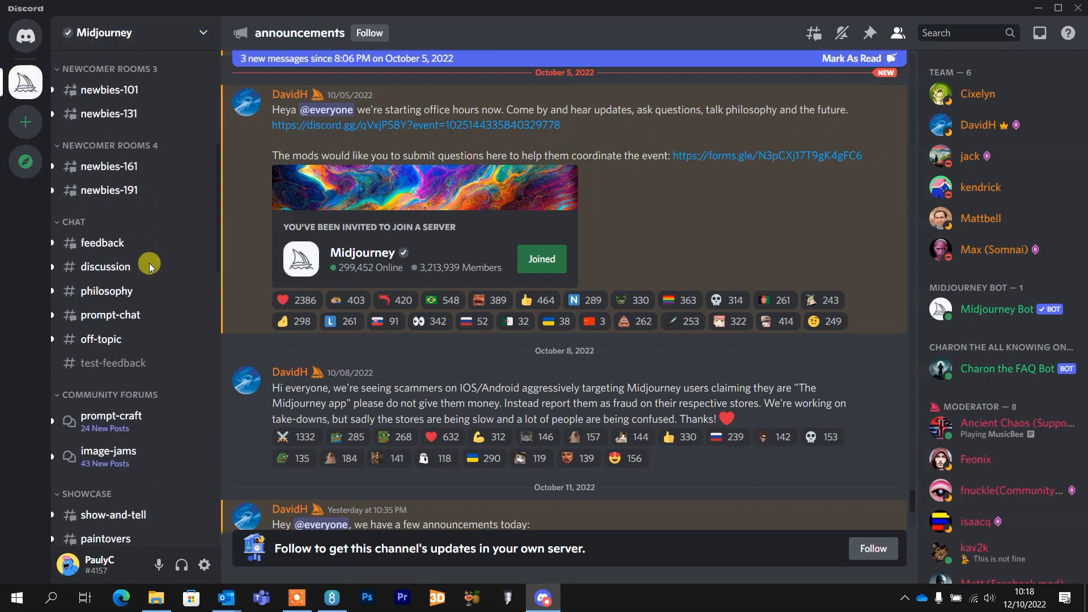
pyautogui.scroll(3, 149, 266)
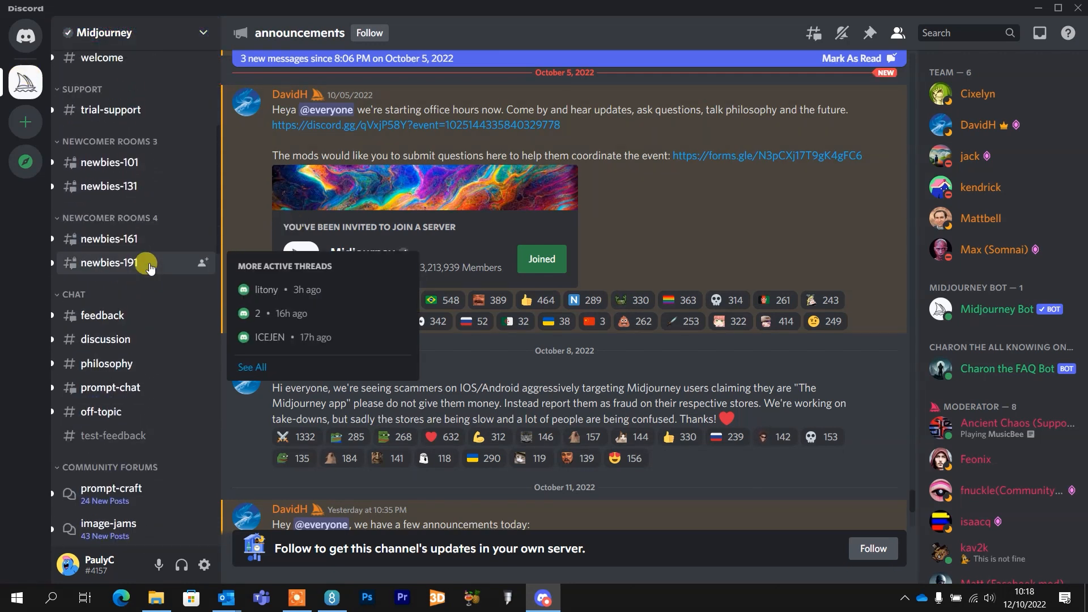
pyautogui.moveTo(130, 148)
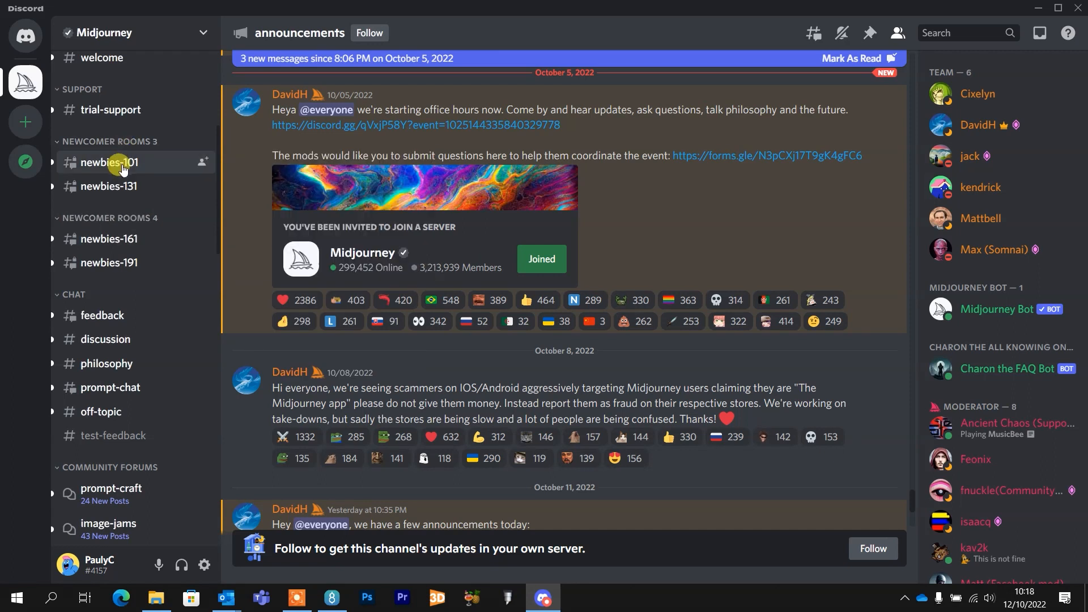
pyautogui.moveTo(116, 245)
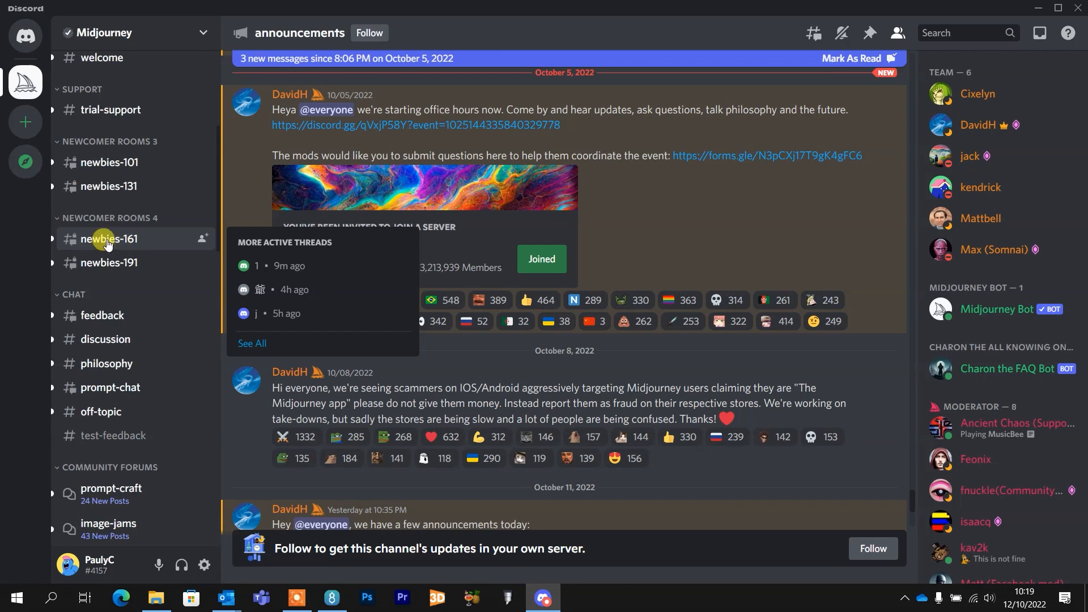
pyautogui.click(111, 243)
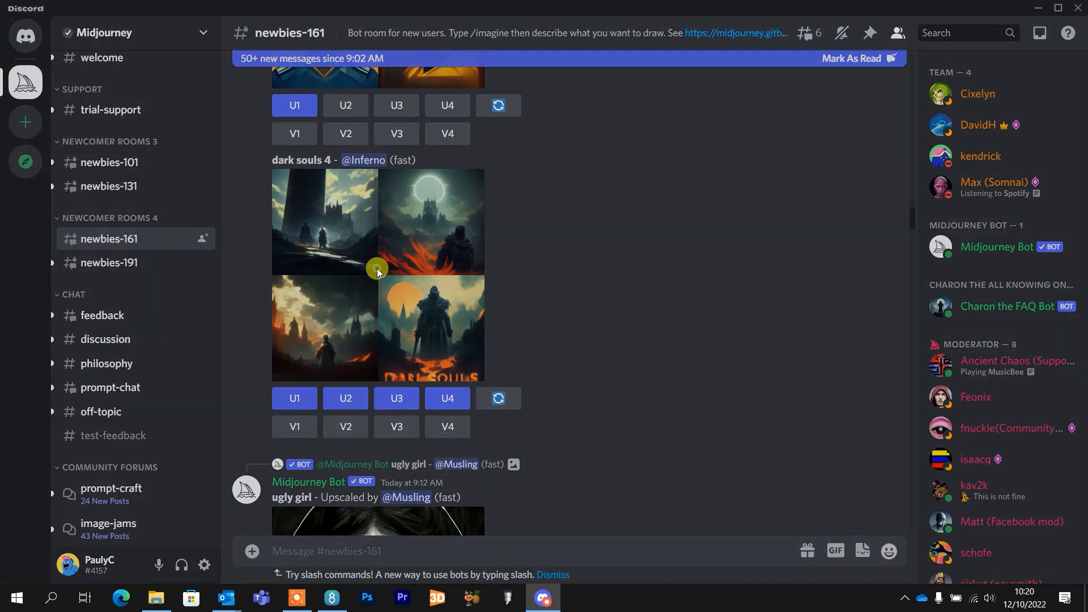
# Enlarge the dark souls 4 image grid, and browse the generated images further down the channel.
pyautogui.click(377, 269)
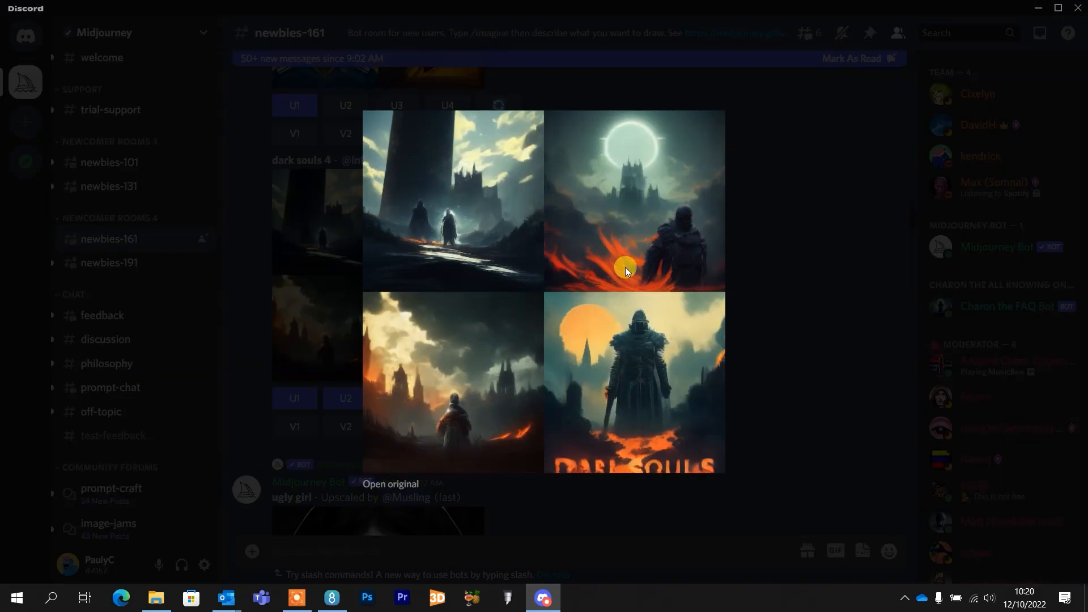
pyautogui.click(773, 262)
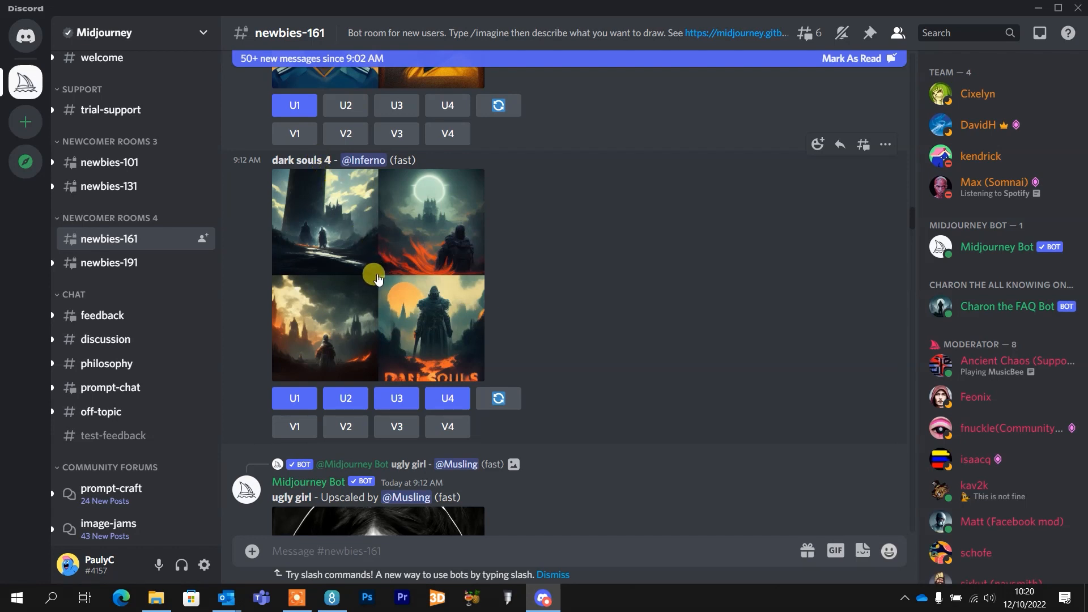
pyautogui.click(378, 273)
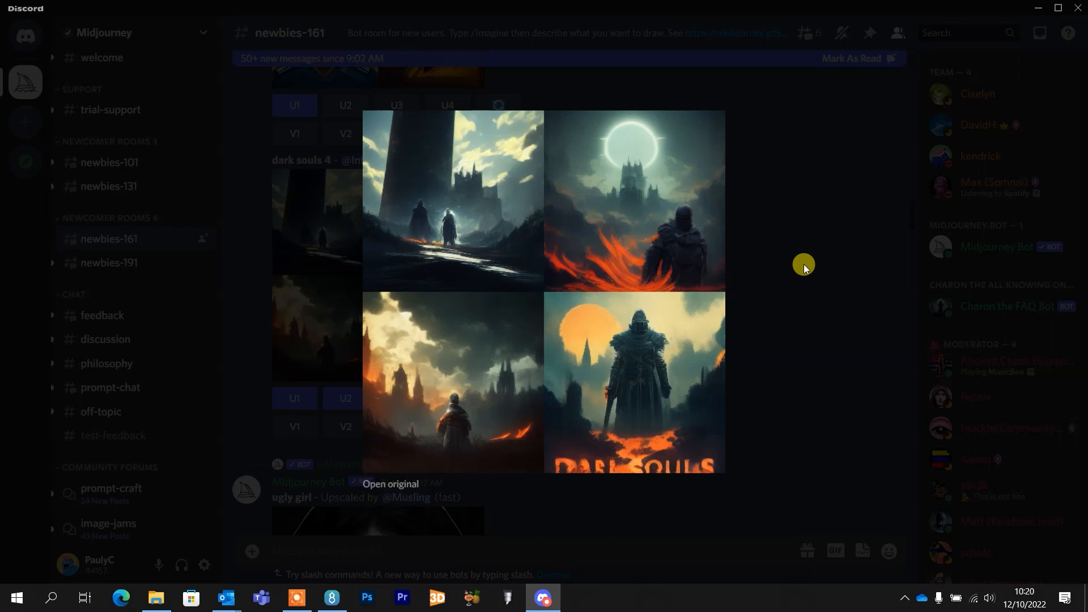
pyautogui.click(802, 265)
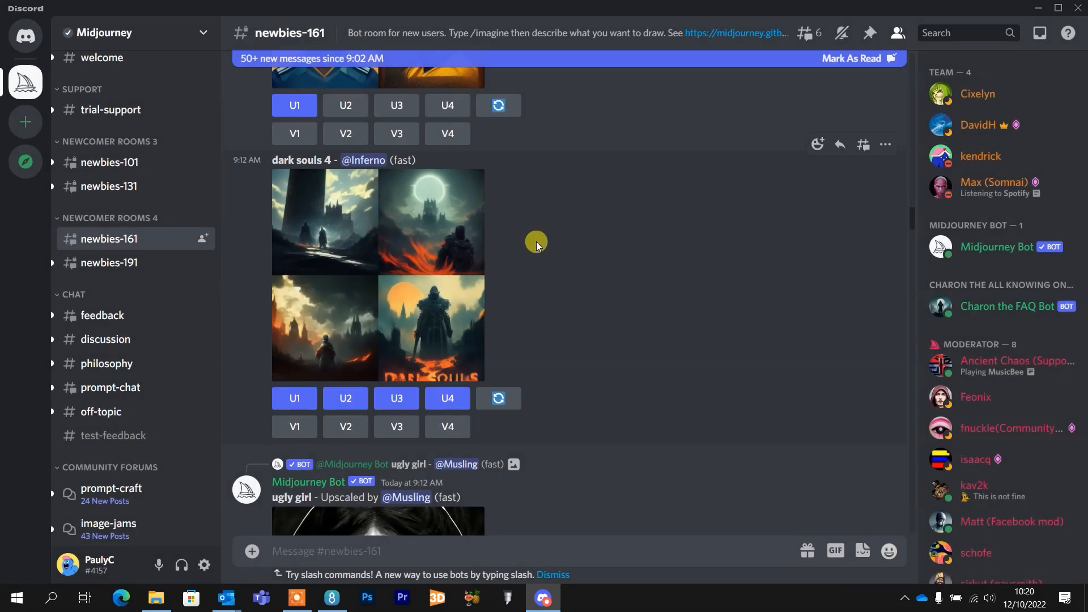
pyautogui.scroll(-4, 563, 263)
pyautogui.scroll(-9, 566, 267)
pyautogui.scroll(-5, 566, 267)
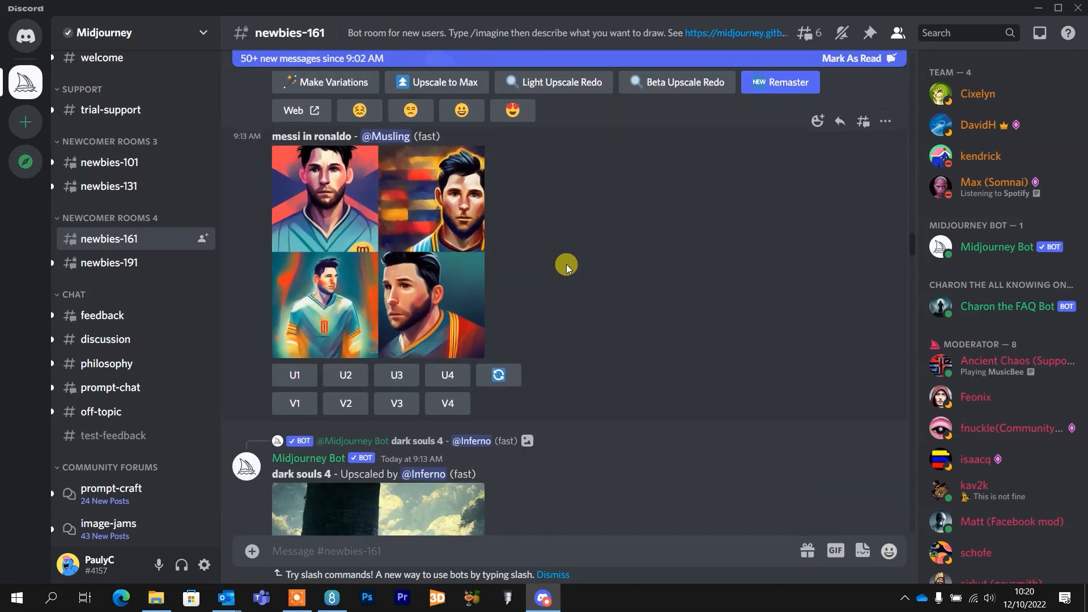
pyautogui.scroll(-4, 567, 266)
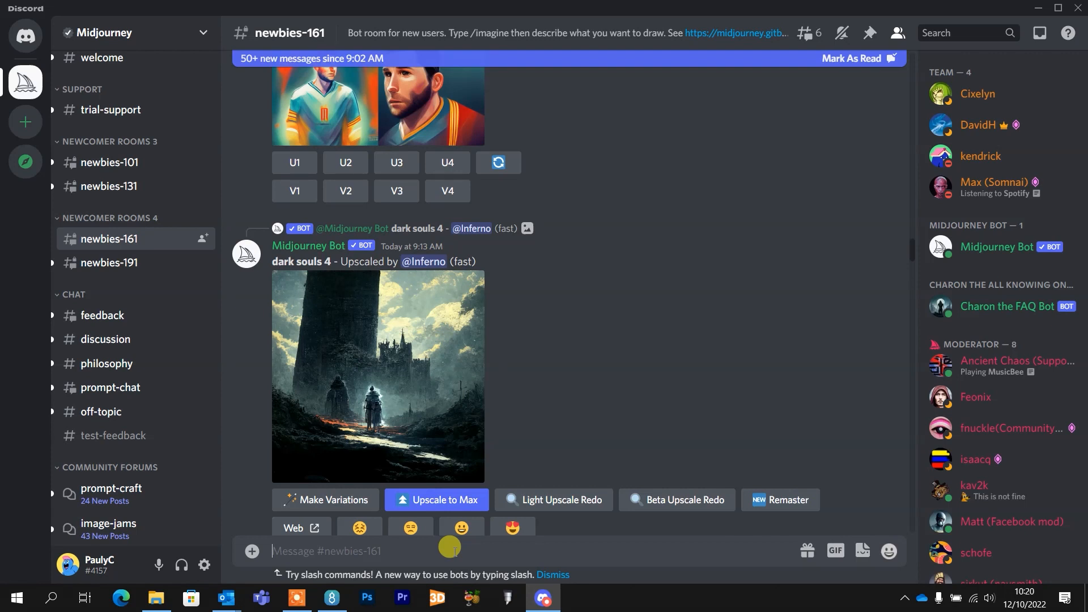
# Submit an /imagine command with the prompt "lion logo design, 2d, flat, detailed" in the channel.
pyautogui.click(422, 549)
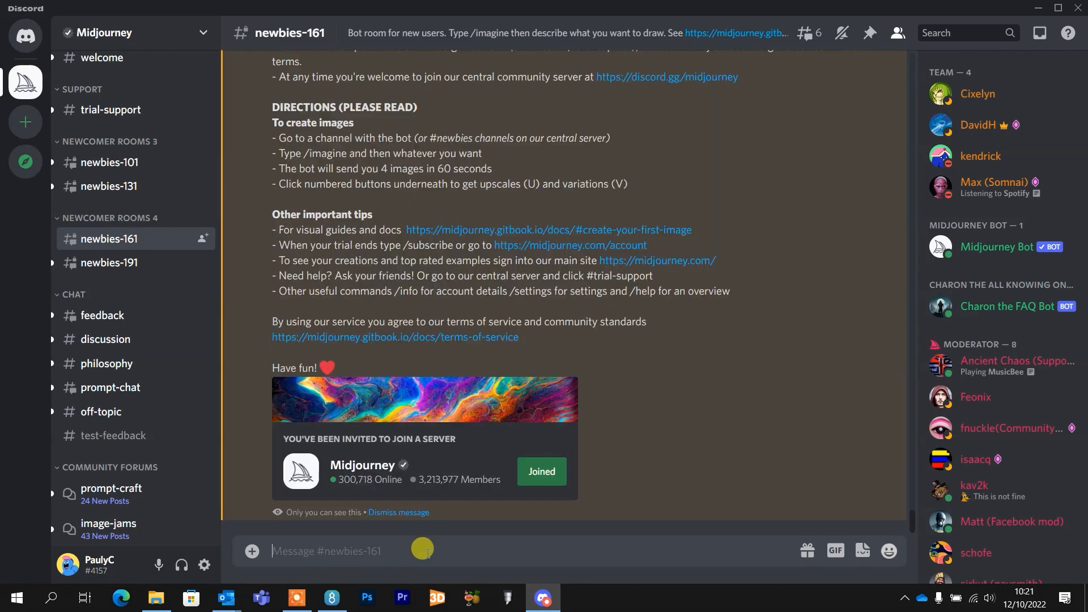
pyautogui.write('/')
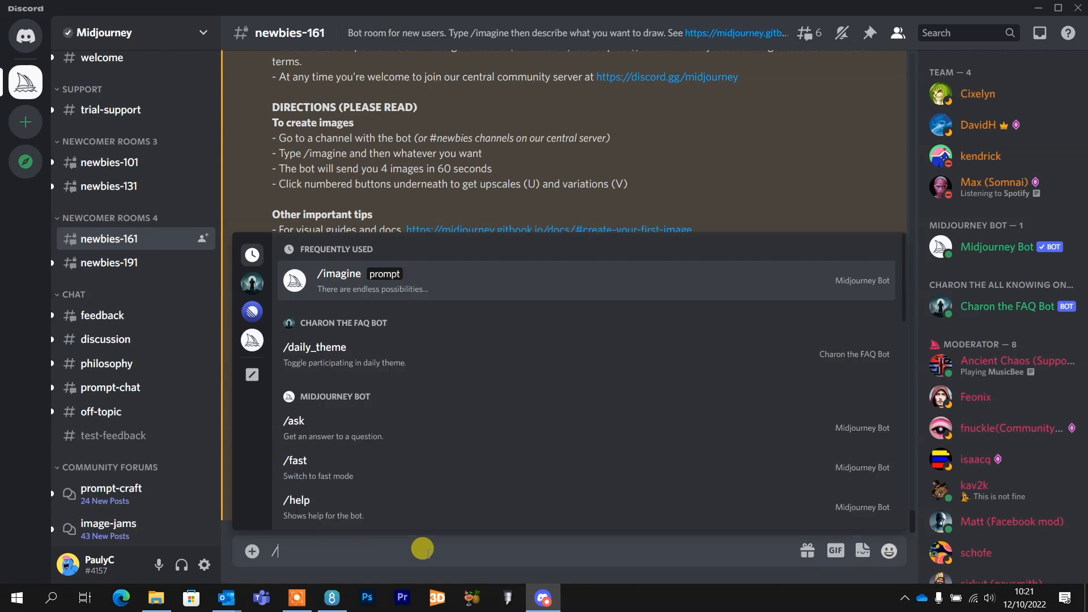
pyautogui.write('imagine')
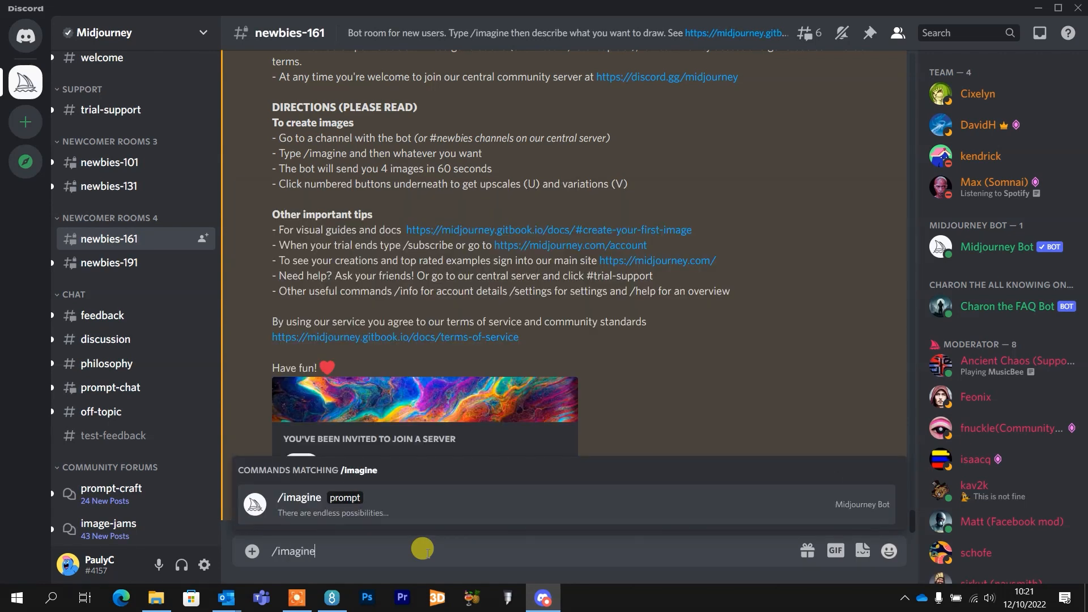
pyautogui.press('Tab')
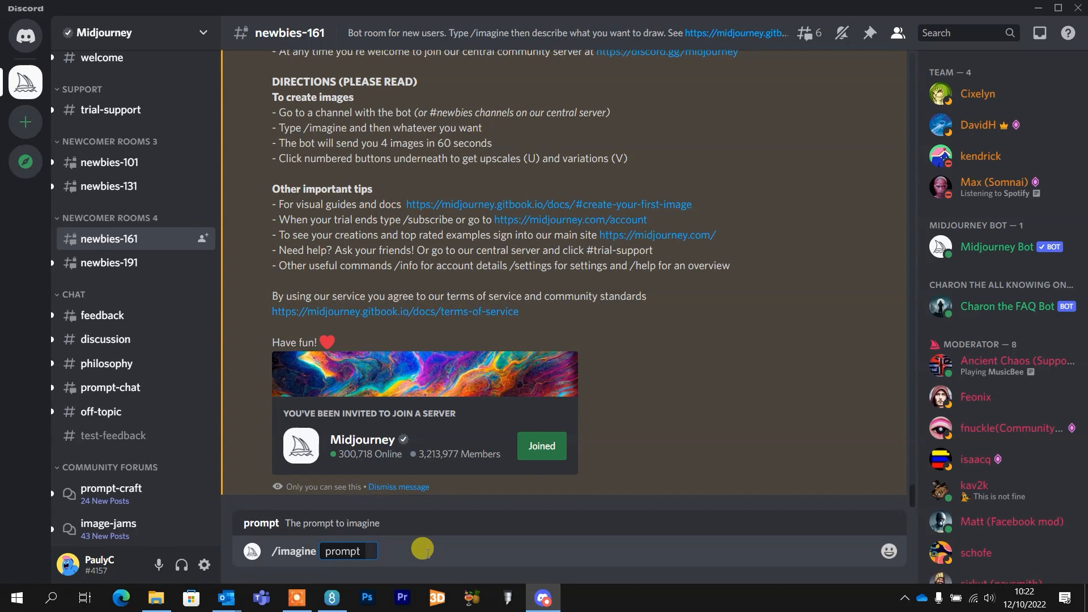
pyautogui.write('lion logo design, ')
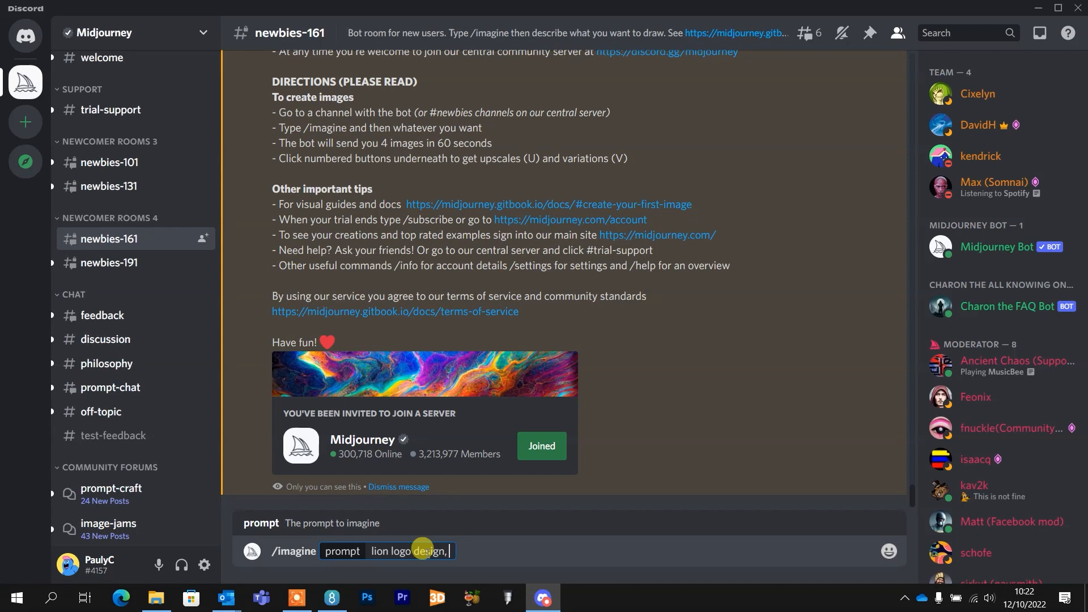
pyautogui.write('2d, flat, detailed')
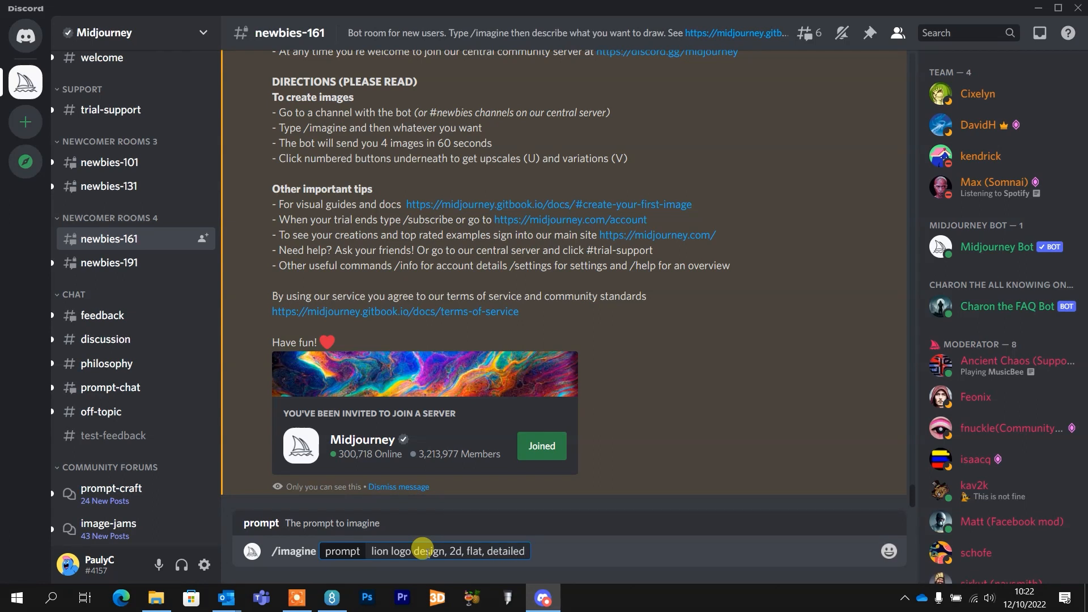
pyautogui.press('Return')
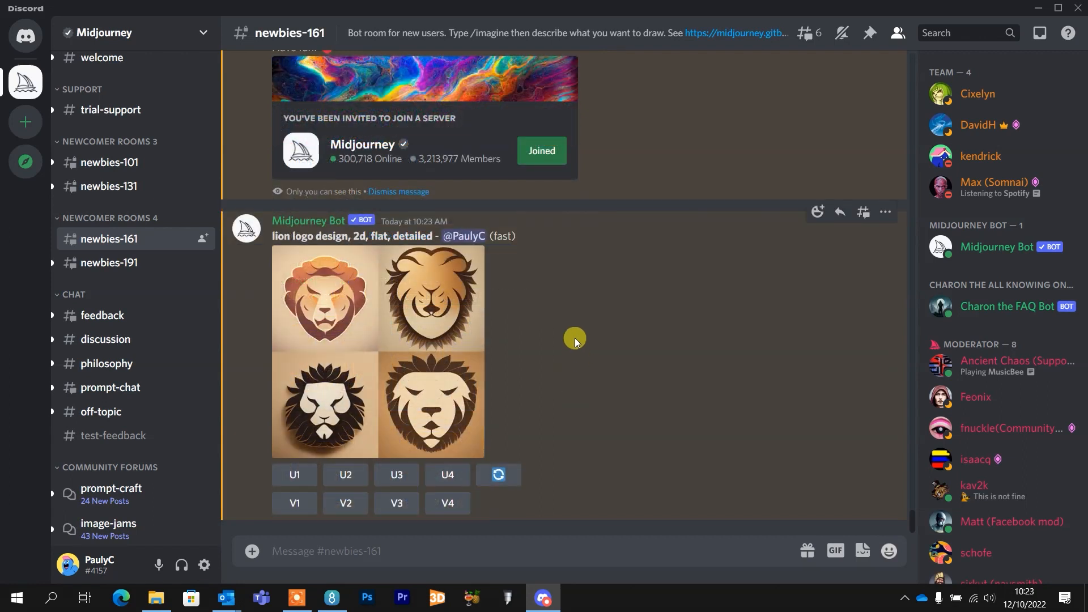
# Enlarge the generated grid of four lion logos and close the preview.
pyautogui.click(370, 347)
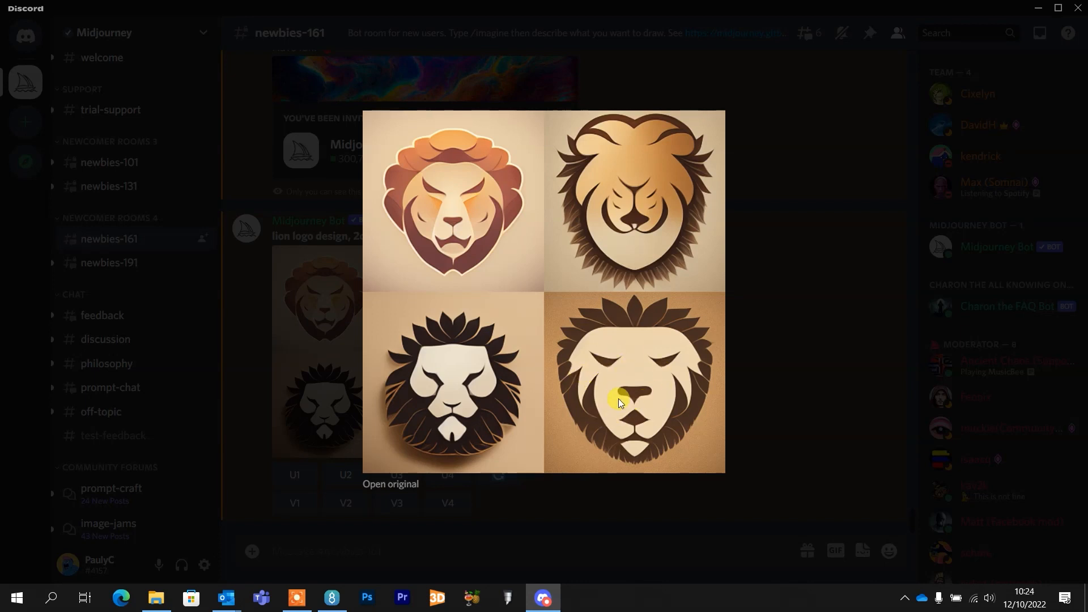
pyautogui.click(762, 314)
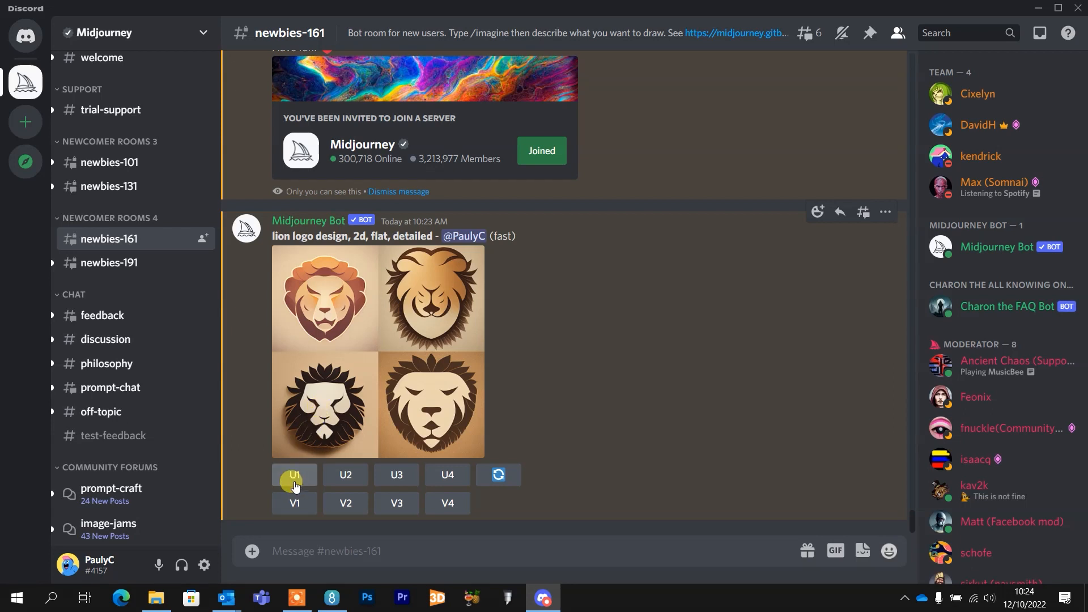
pyautogui.click(292, 479)
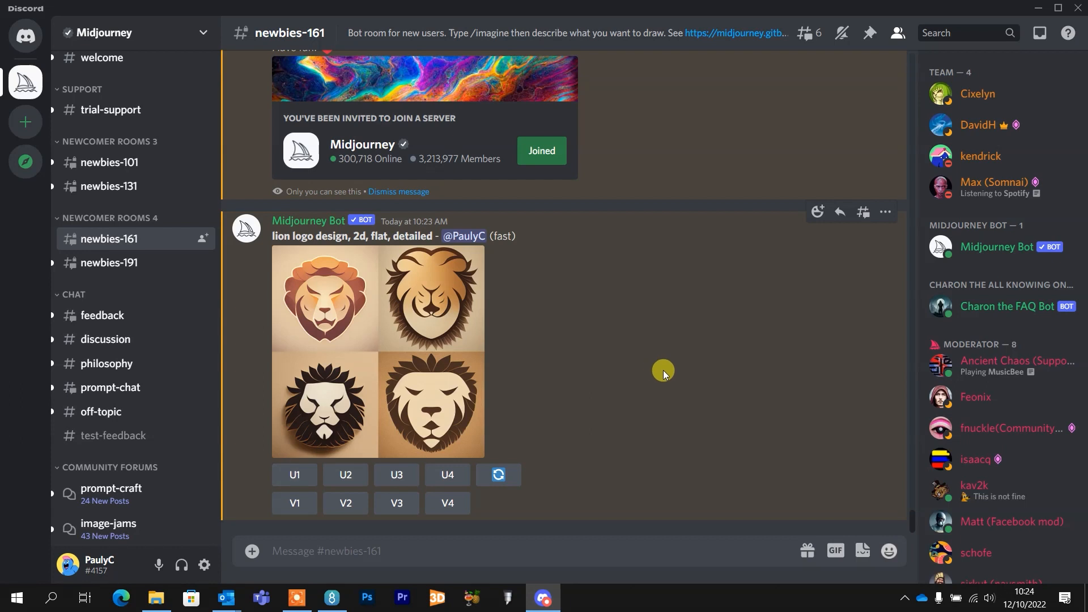
# Open the original lion logo grid in the browser, show its image saving options, and return to the Discord channel.
pyautogui.click(361, 345)
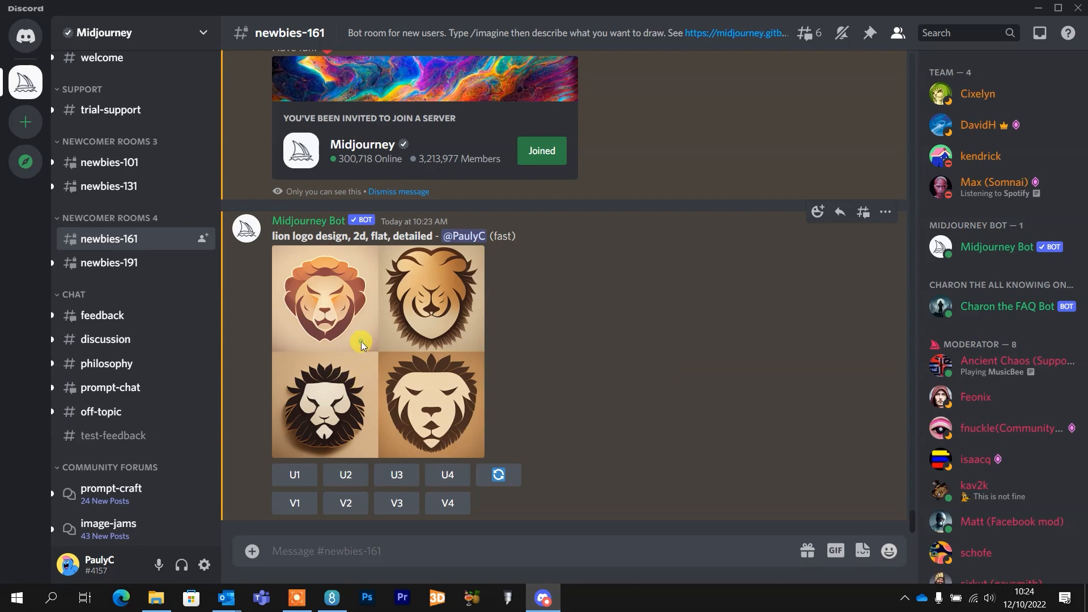
pyautogui.click(390, 484)
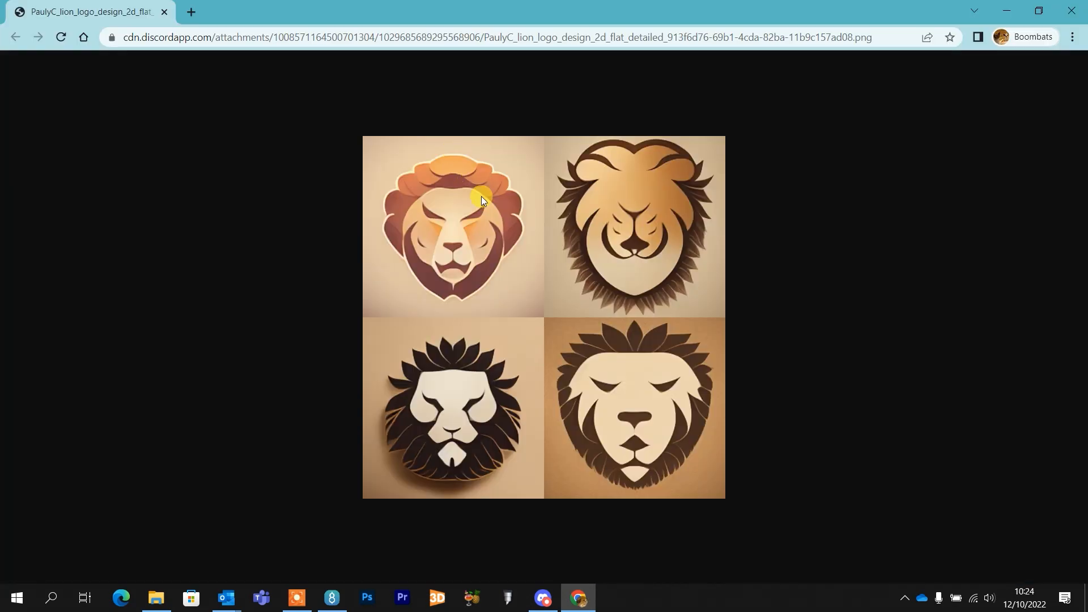
pyautogui.rightClick(482, 196)
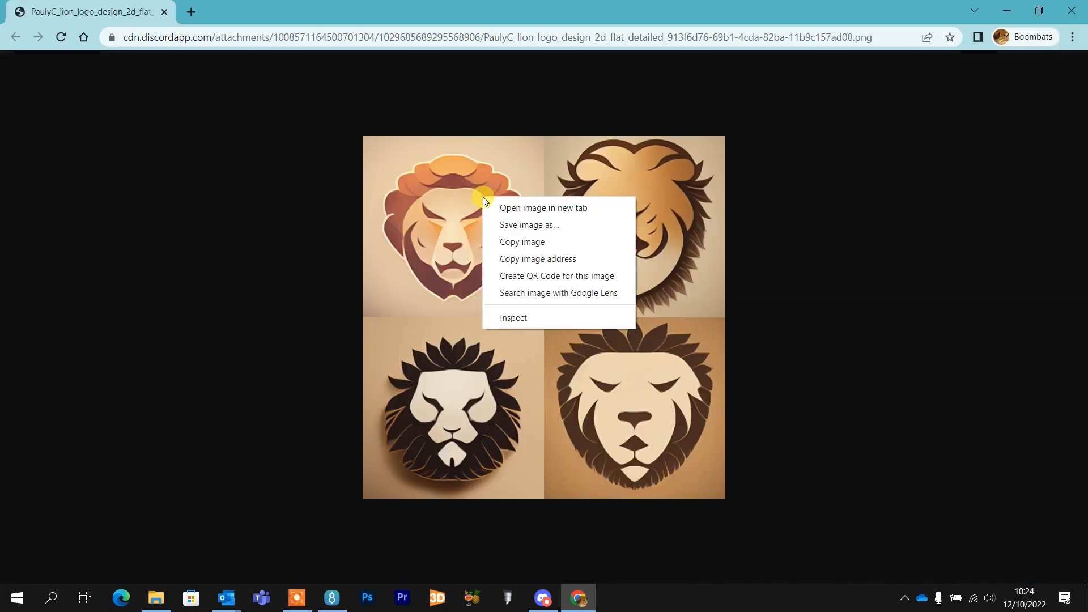
pyautogui.click(1006, 10)
pyautogui.click(797, 361)
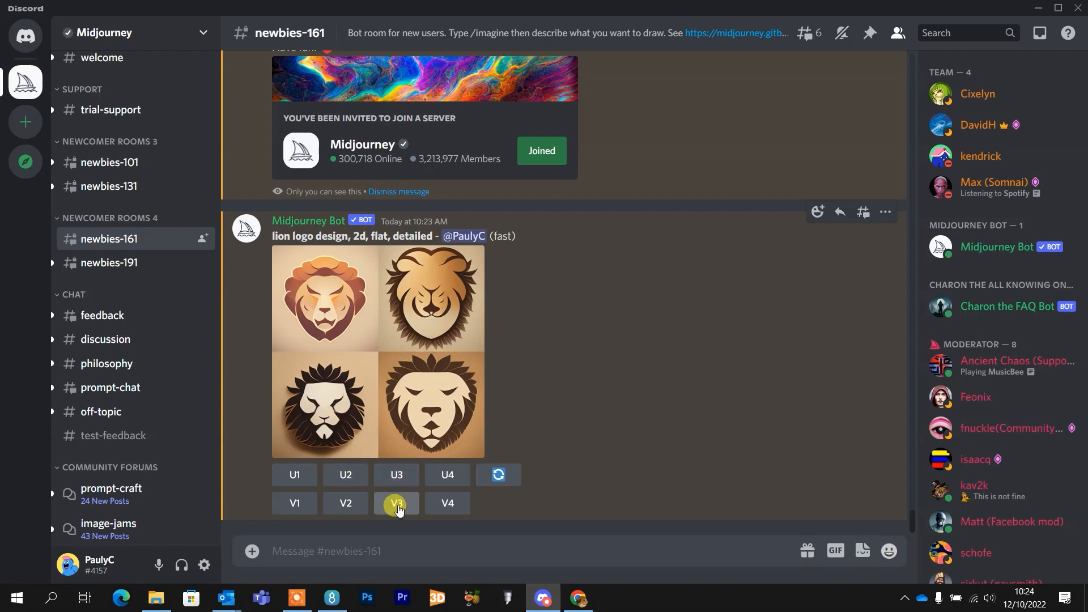
# Generate variations of the third lion logo and open the original image of the variation grid in the browser.
pyautogui.click(396, 504)
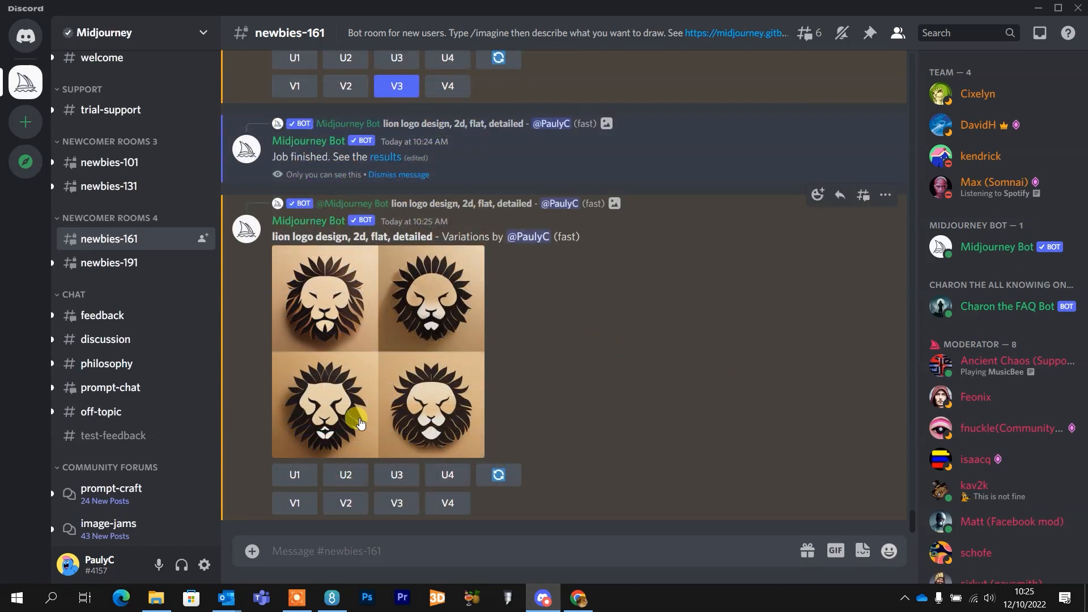
pyautogui.click(372, 367)
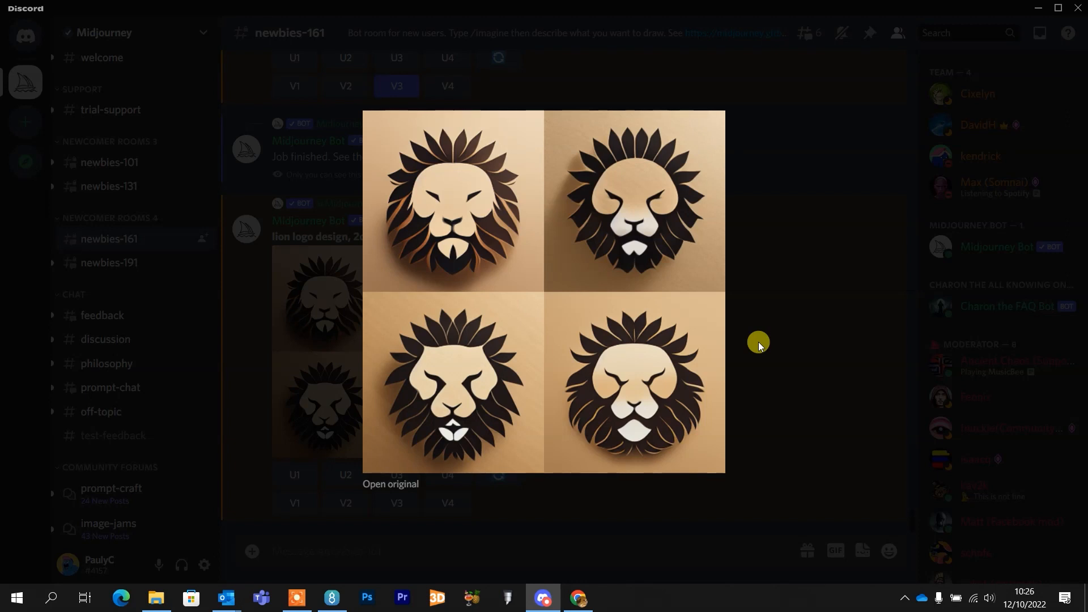
pyautogui.click(412, 484)
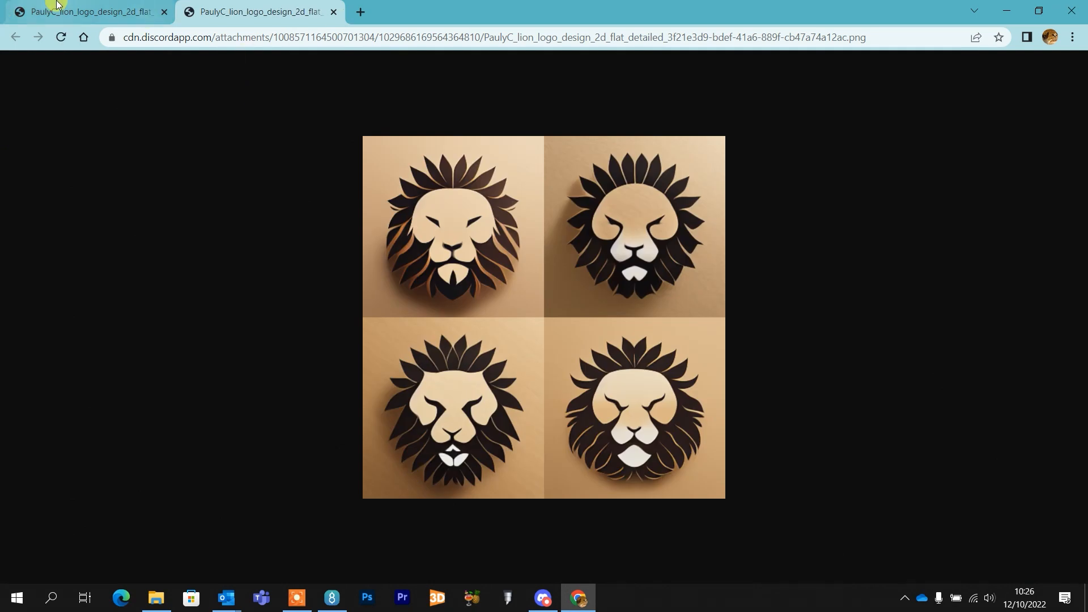
# Compare the first lion logo grid with its variations in the browser, and return to the Discord channel.
pyautogui.click(88, 11)
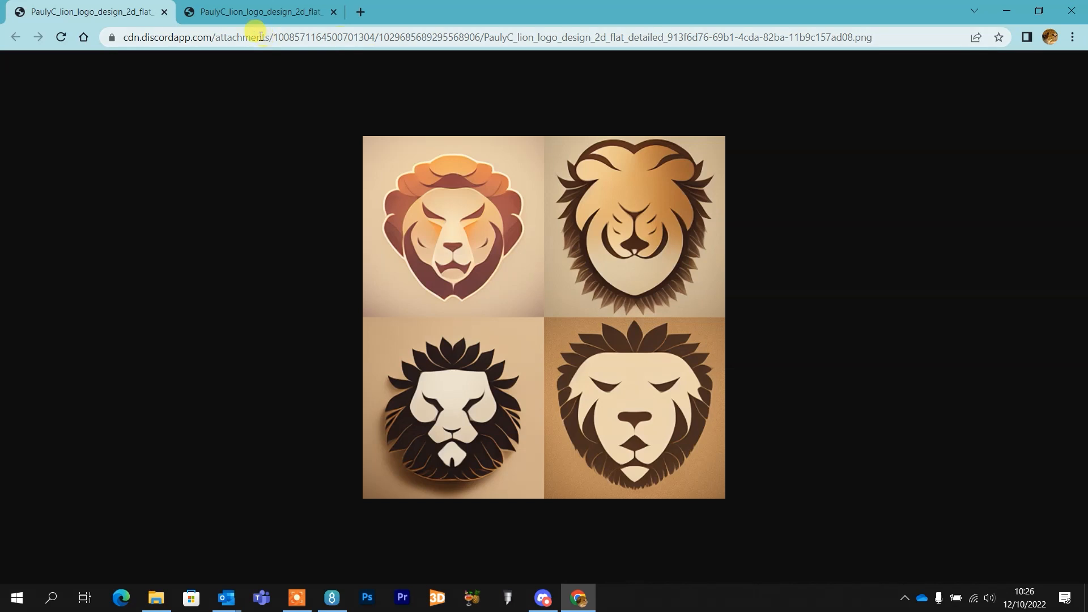
pyautogui.click(253, 14)
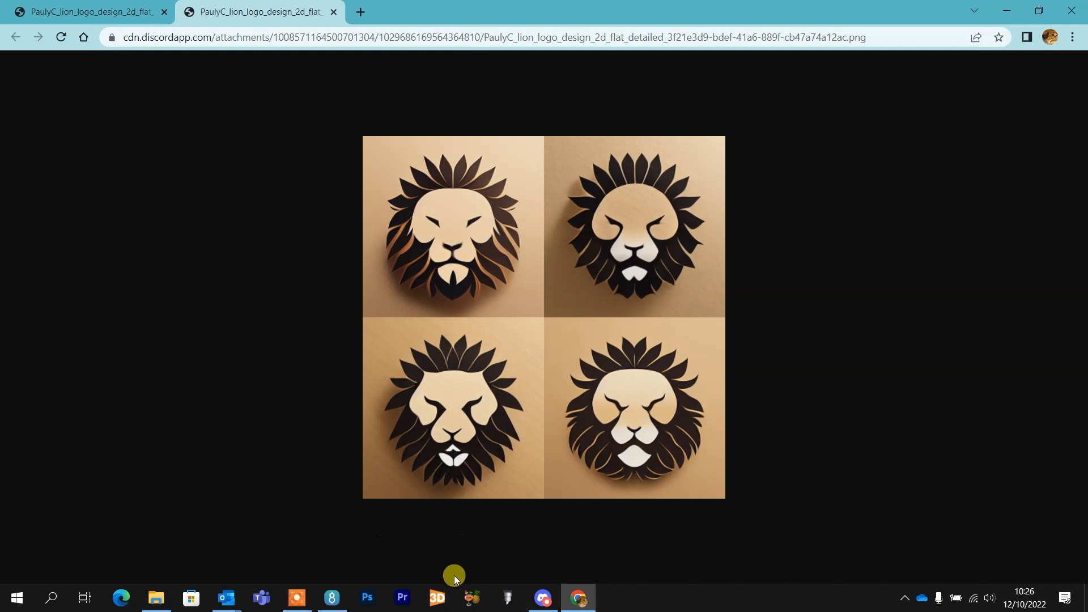
pyautogui.click(542, 598)
pyautogui.click(770, 325)
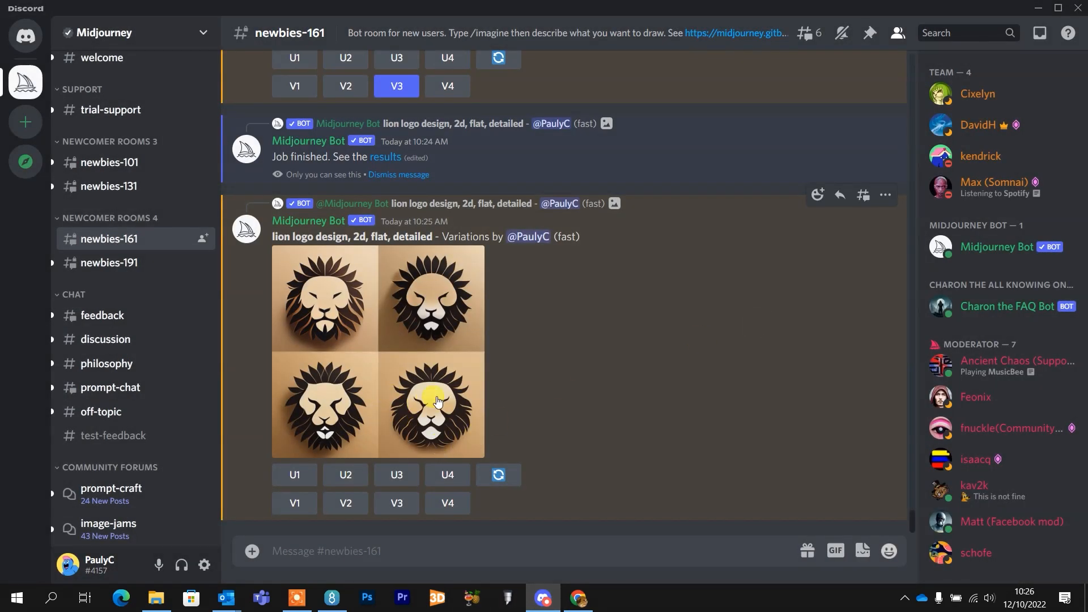
# Generate variations of the fourth logo in the variation grid and open the new grid's original image in the browser.
pyautogui.click(448, 504)
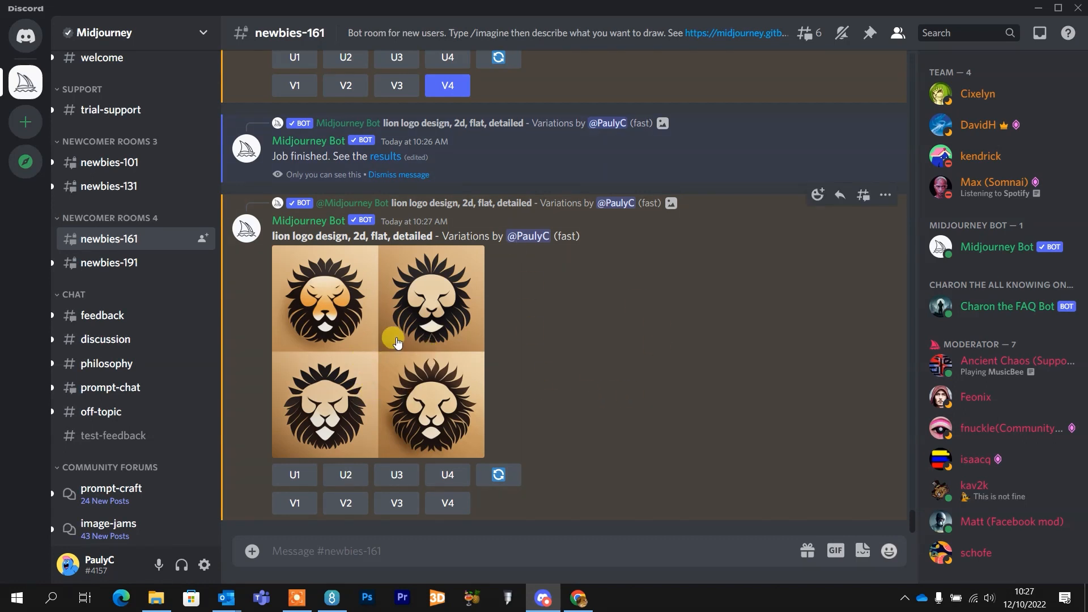
pyautogui.click(440, 319)
pyautogui.click(398, 483)
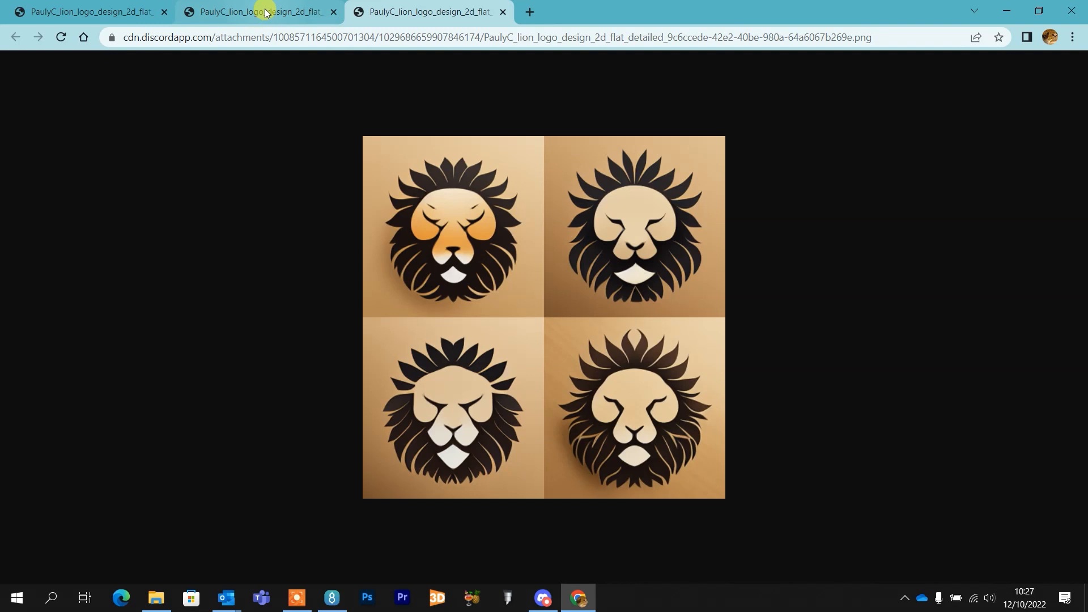
# Compare the original lion logo grid with both of its variation grids in the browser.
pyautogui.moveTo(264, 12)
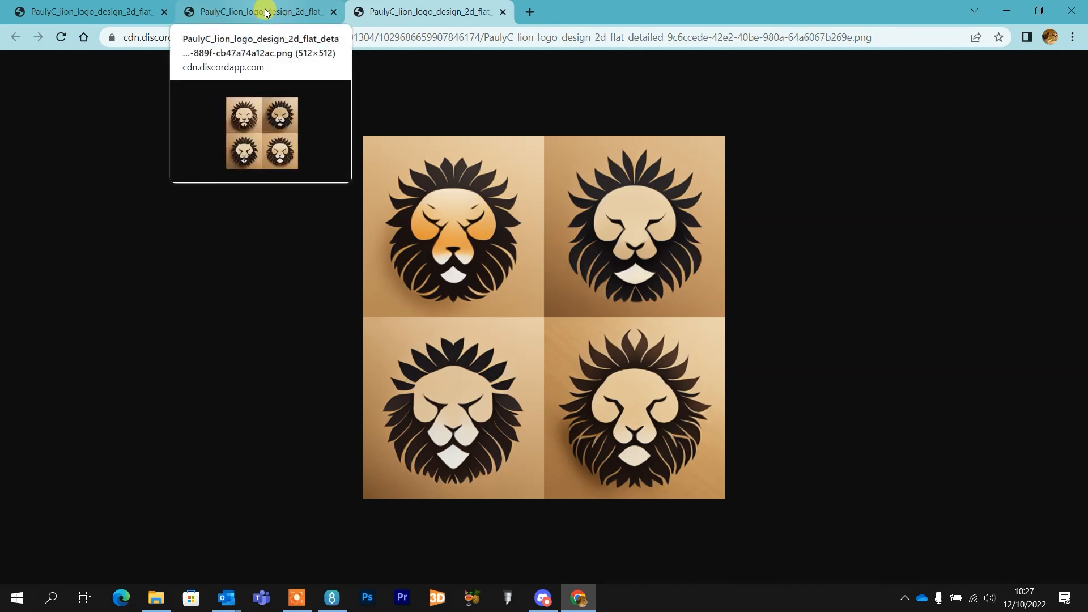
pyautogui.click(264, 12)
pyautogui.click(91, 11)
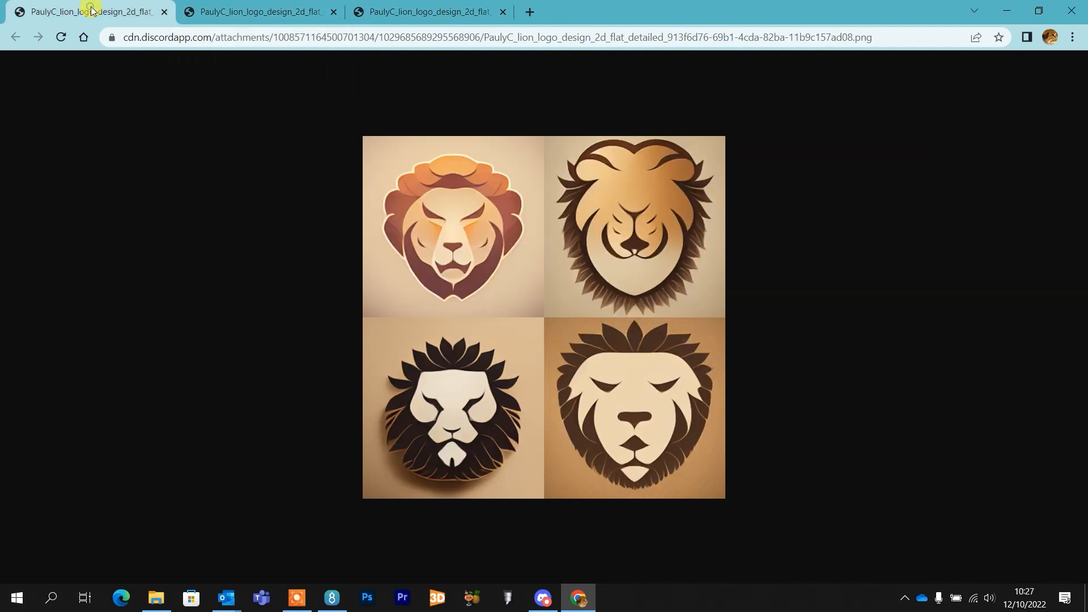
pyautogui.click(271, 16)
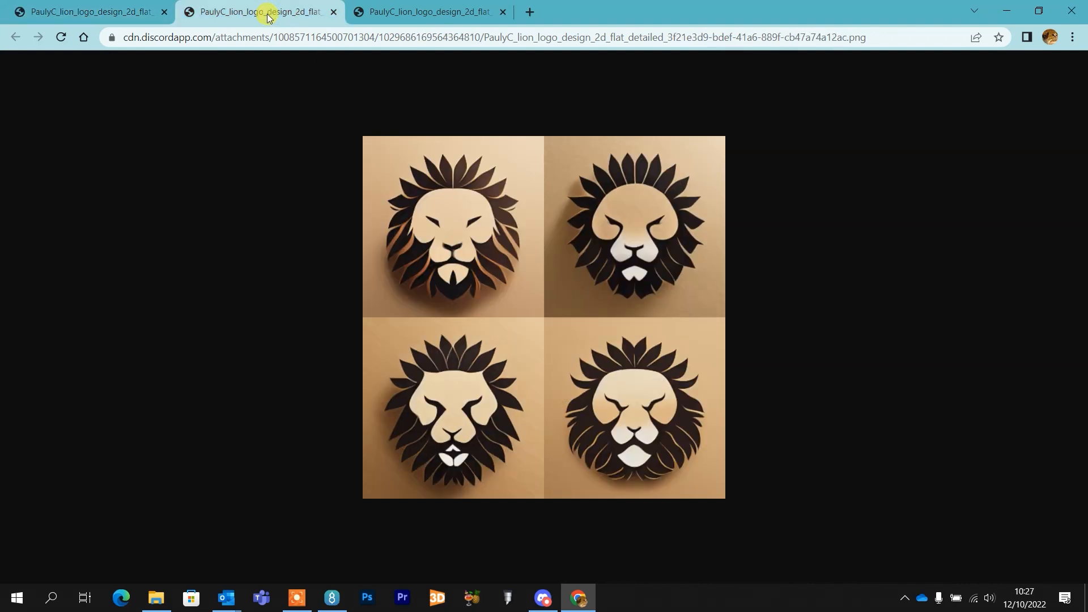
pyautogui.click(425, 14)
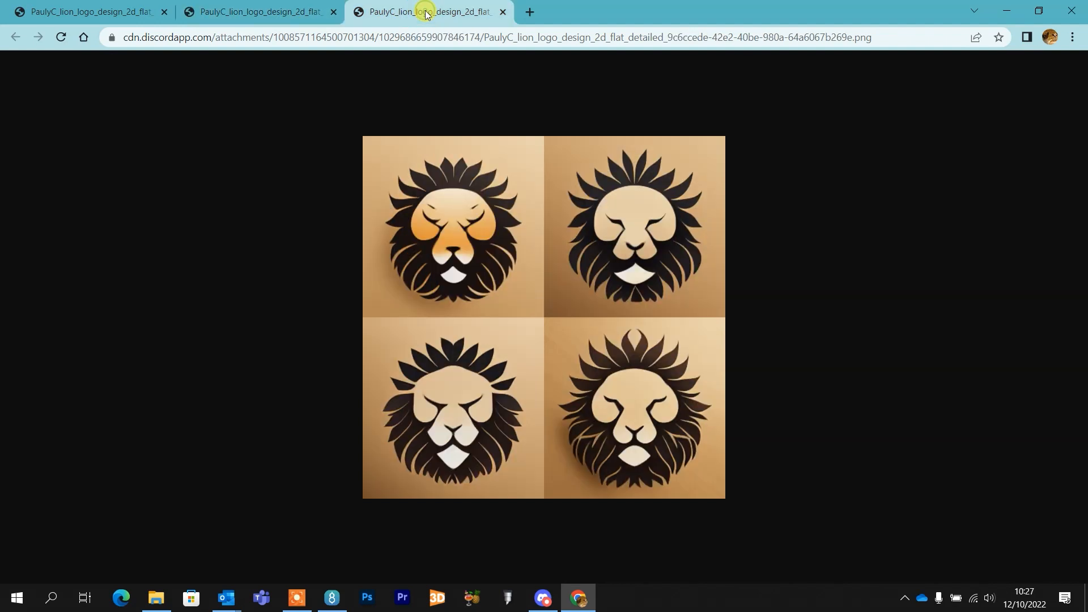
pyautogui.click(262, 19)
pyautogui.click(437, 14)
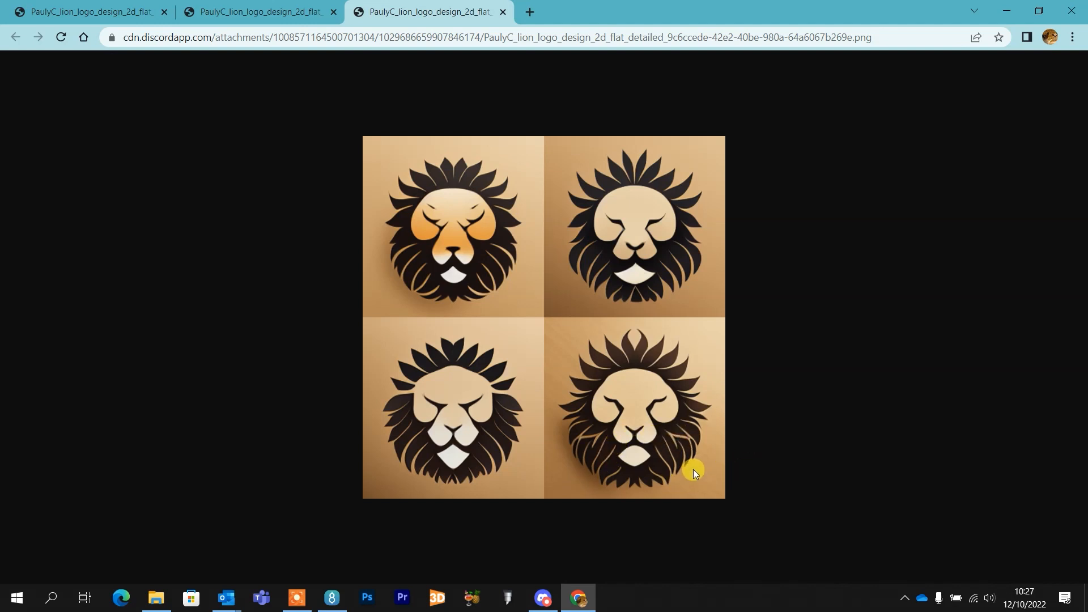
# Return to the Discord channel, close the image preview, and upscale the fourth logo of the newest variation grid.
pyautogui.click(546, 596)
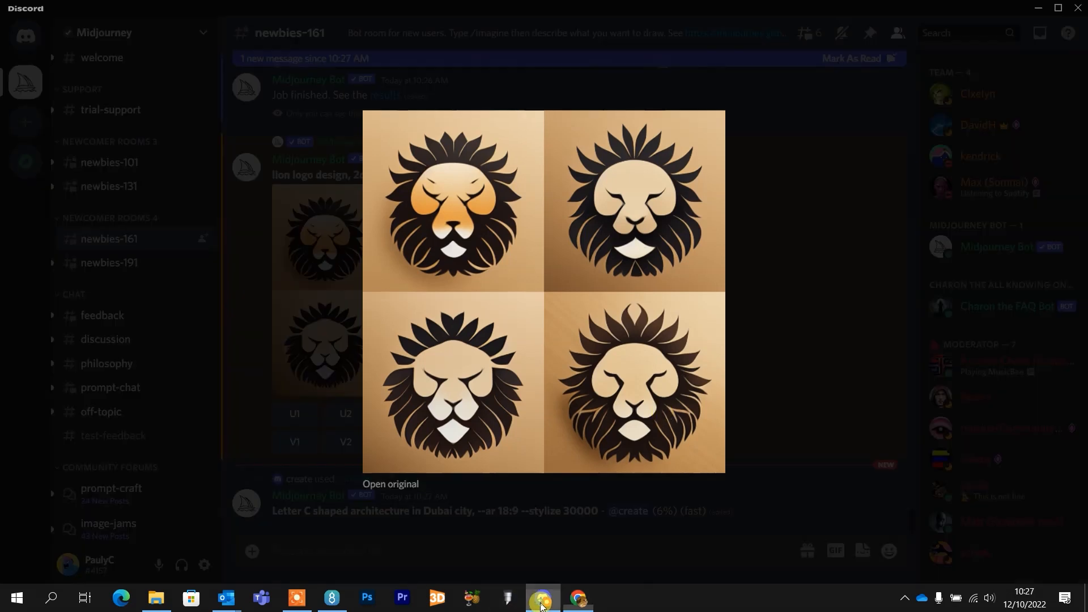
pyautogui.click(807, 319)
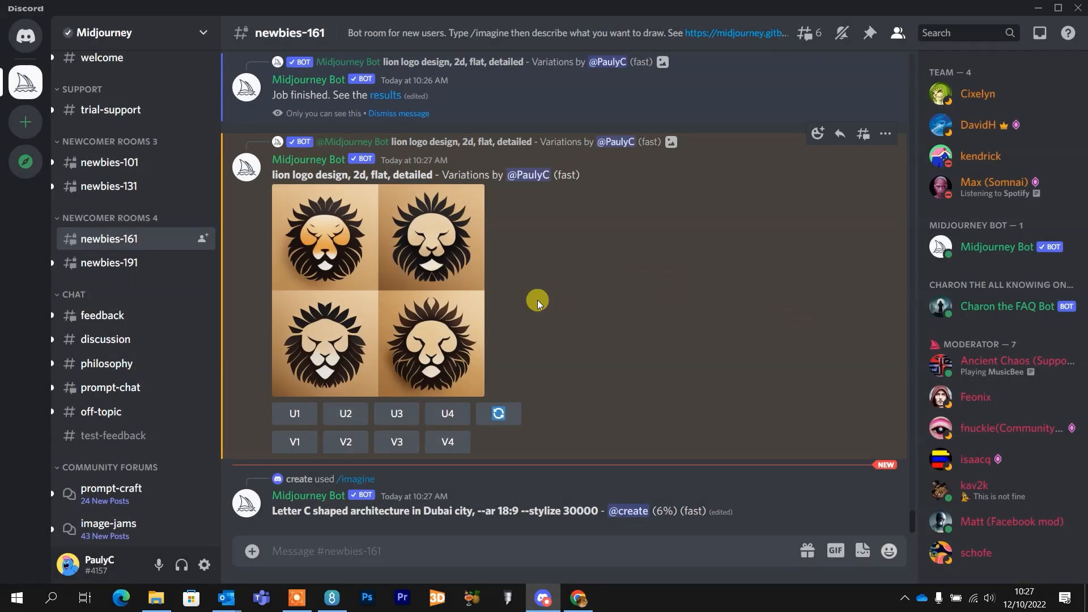
pyautogui.click(448, 414)
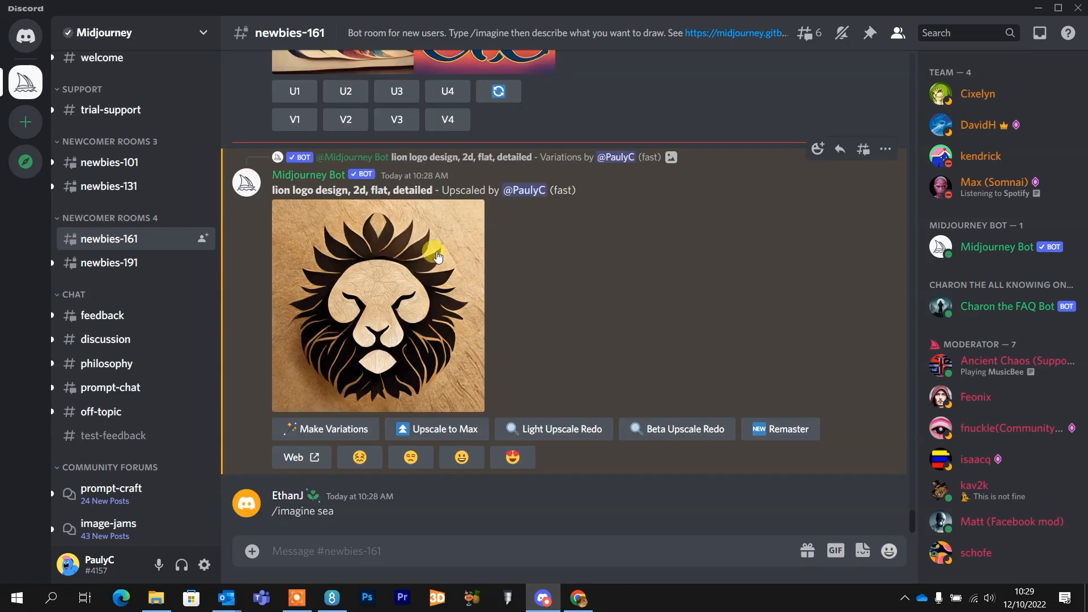
# Open the upscaled lion logo's original image in the browser and inspect it at full size.
pyautogui.click(386, 288)
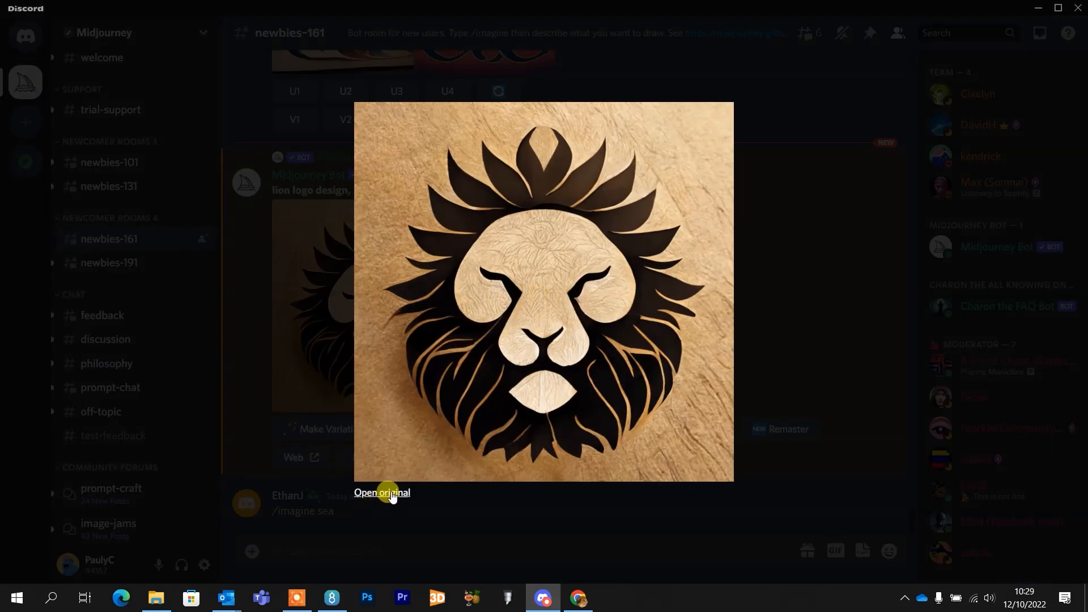
pyautogui.rightClick(533, 263)
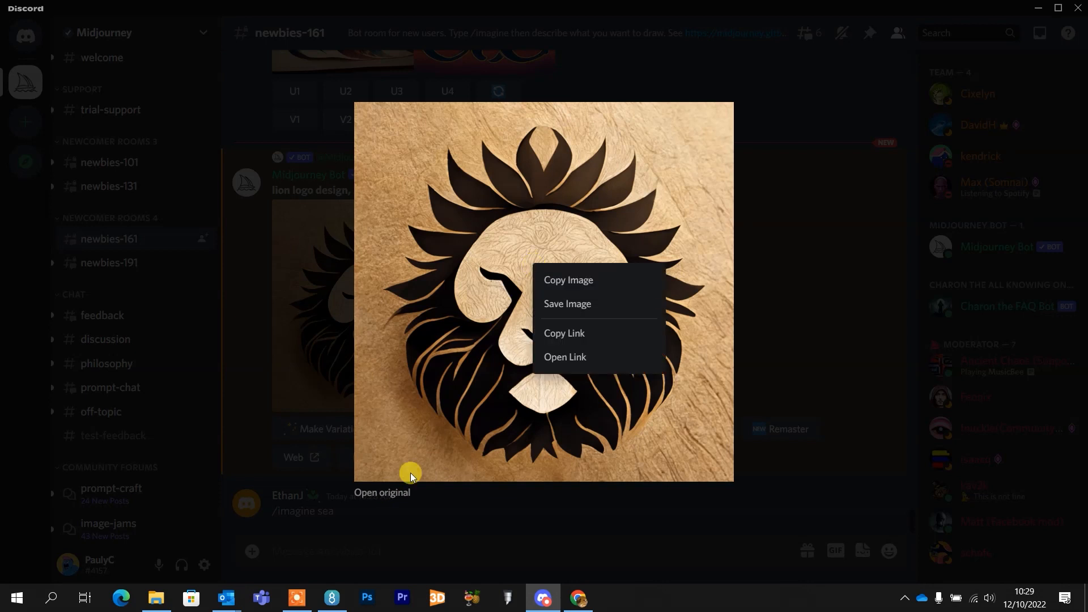
pyautogui.click(391, 492)
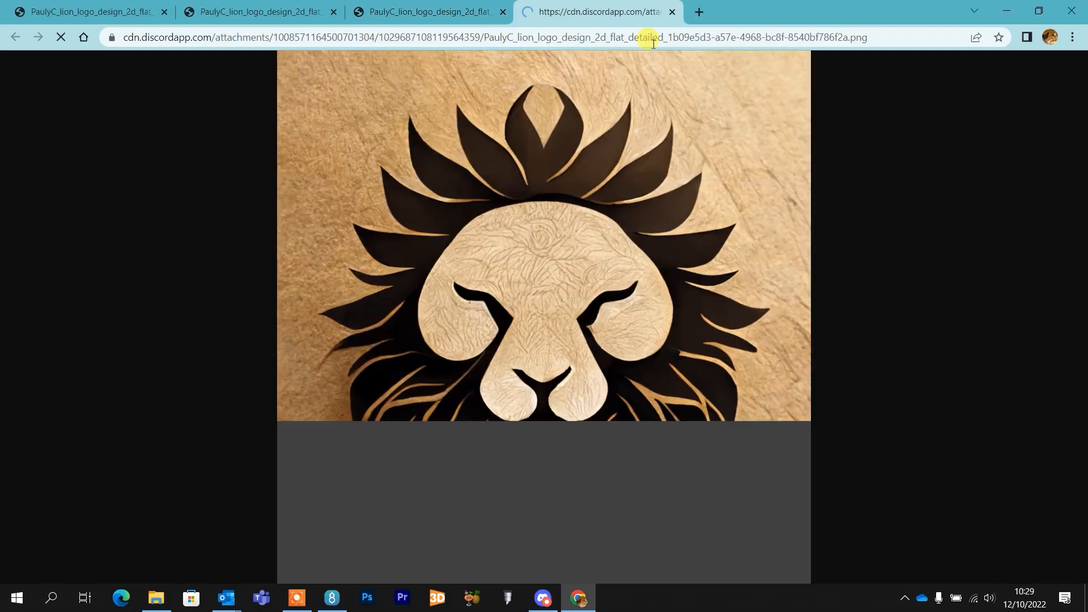
pyautogui.click(607, 268)
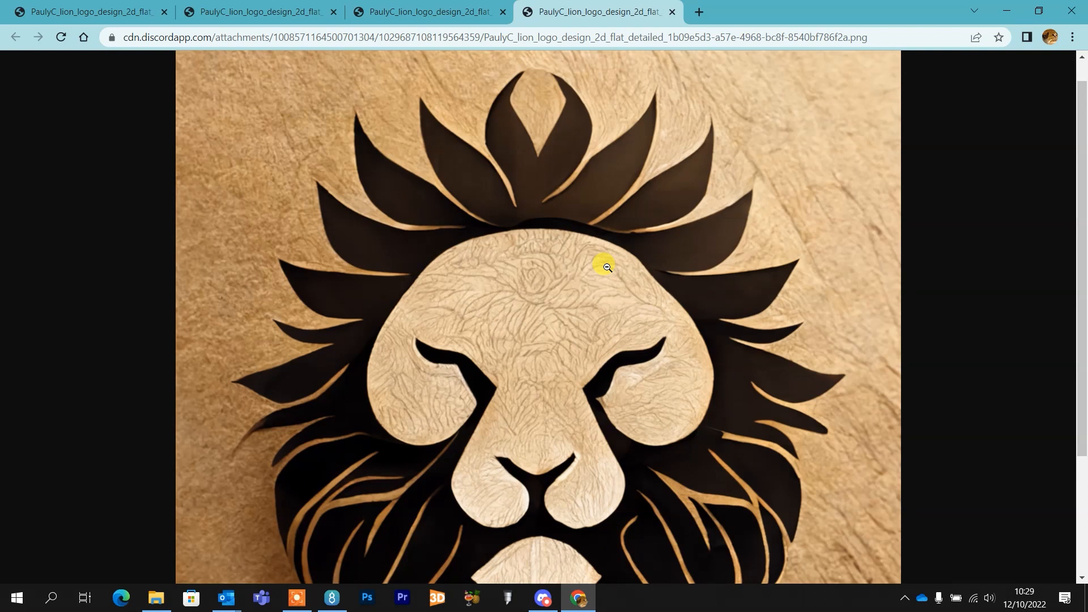
pyautogui.click(607, 267)
# Save the upscaled lion logo as a PNG image in the Midjourney Logo folder.
pyautogui.rightClick(558, 215)
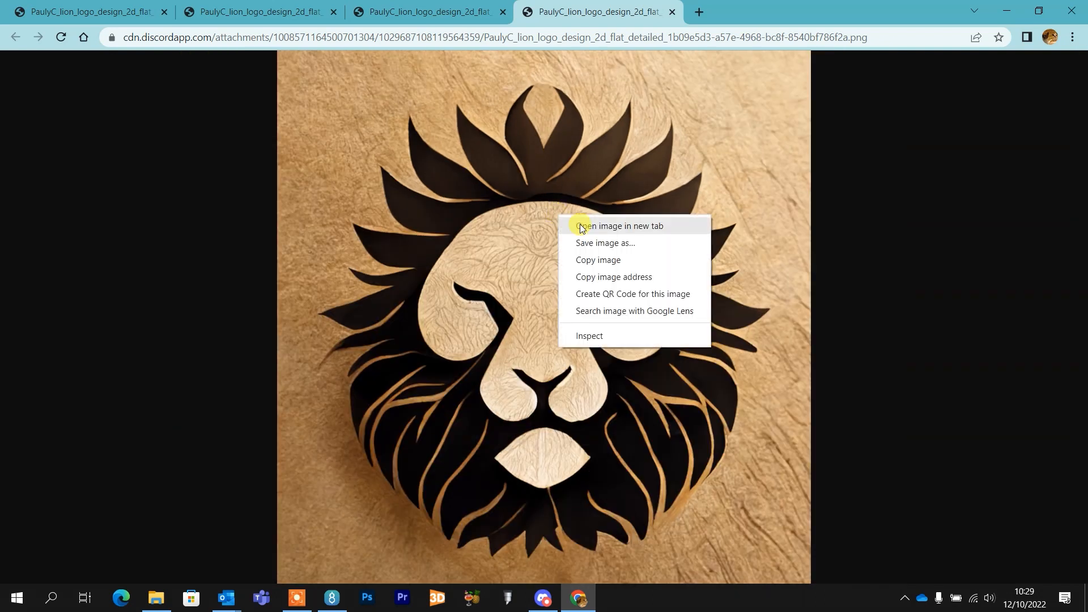
pyautogui.click(598, 243)
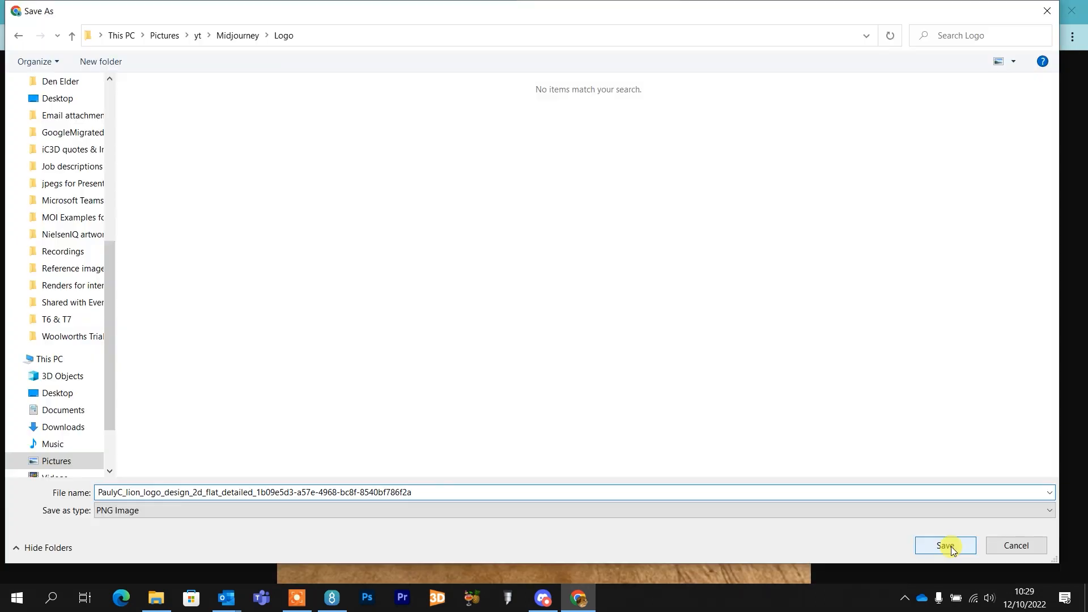
pyautogui.click(951, 546)
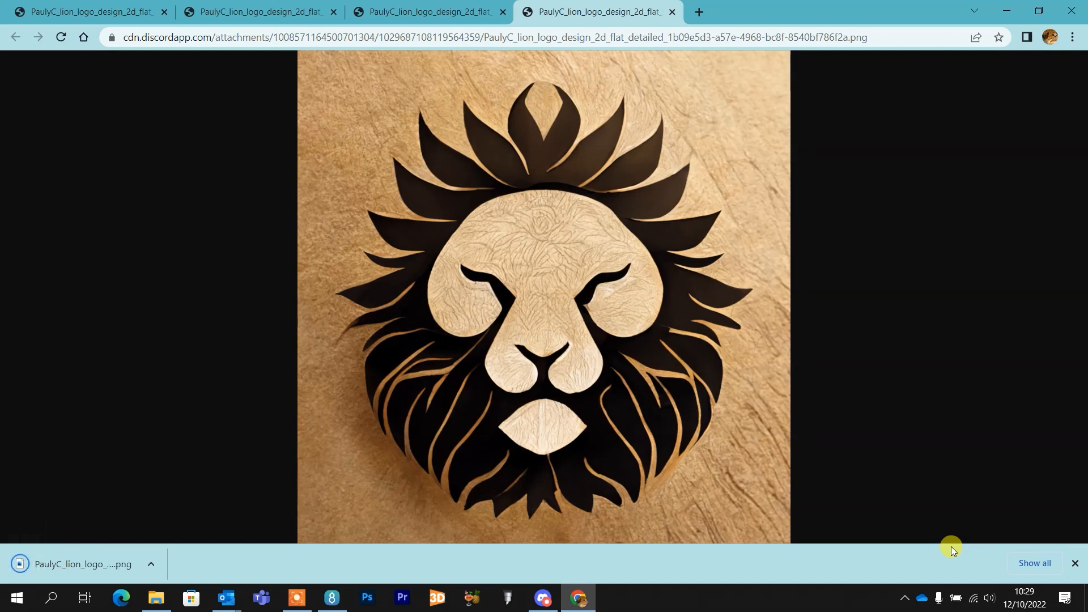
# Show the downloaded lion logo in its folder and check the image dimensions in its file properties.
pyautogui.click(151, 564)
pyautogui.click(142, 530)
pyautogui.rightClick(179, 206)
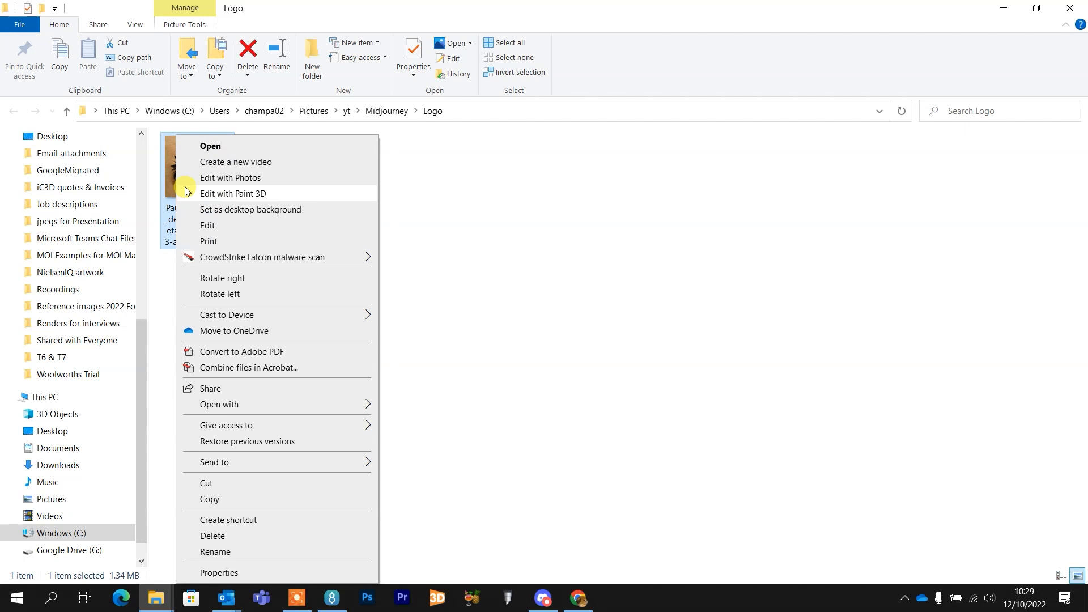
pyautogui.click(252, 573)
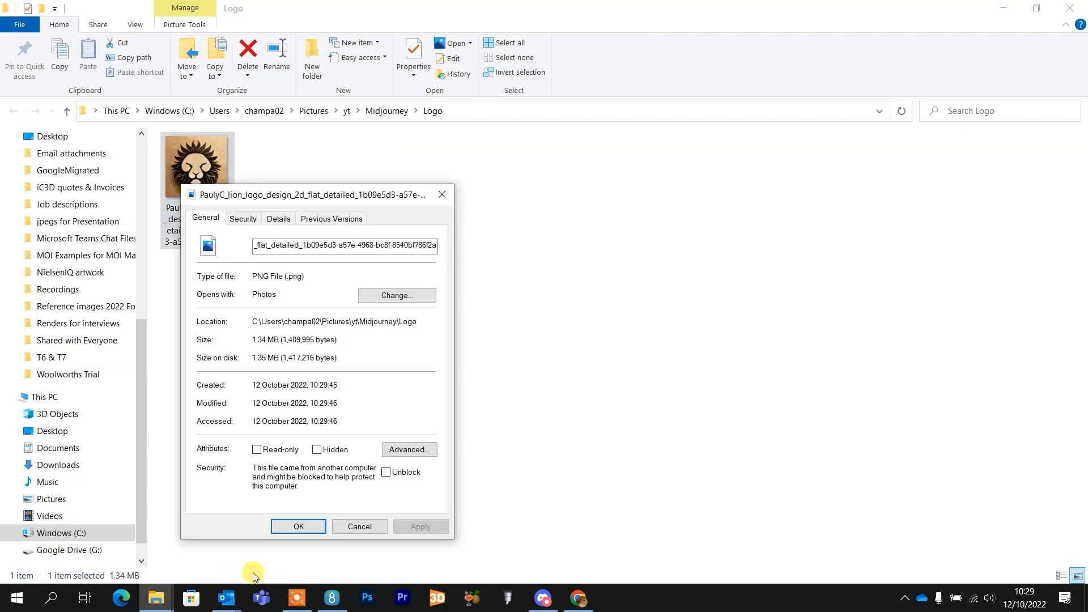
pyautogui.click(280, 218)
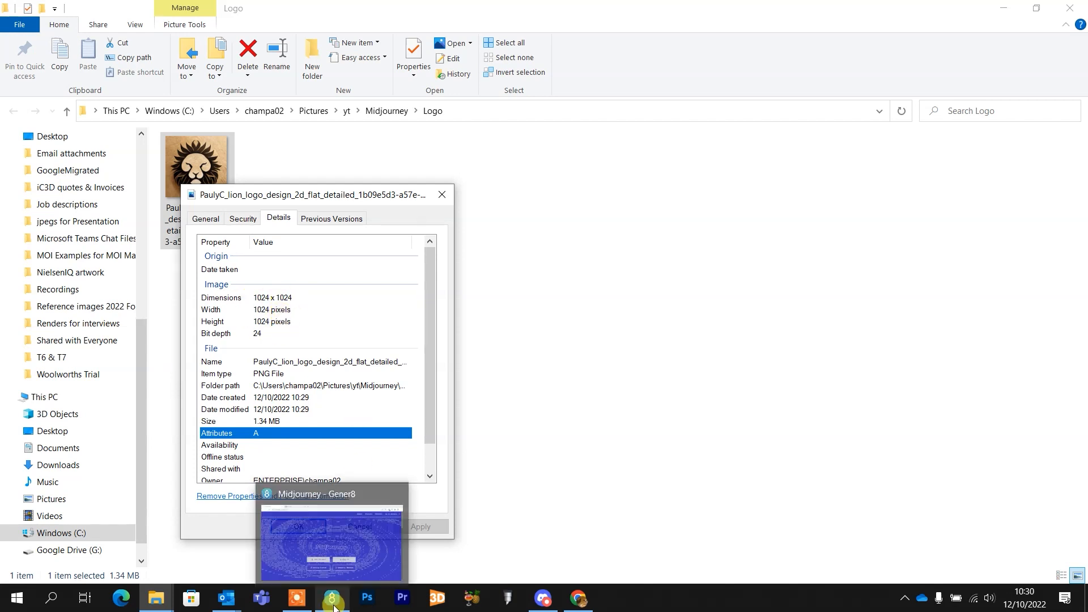
# Return to Discord, close the enlarged preview, and upscale the lion logo to the maximum size.
pyautogui.click(543, 598)
pyautogui.click(758, 449)
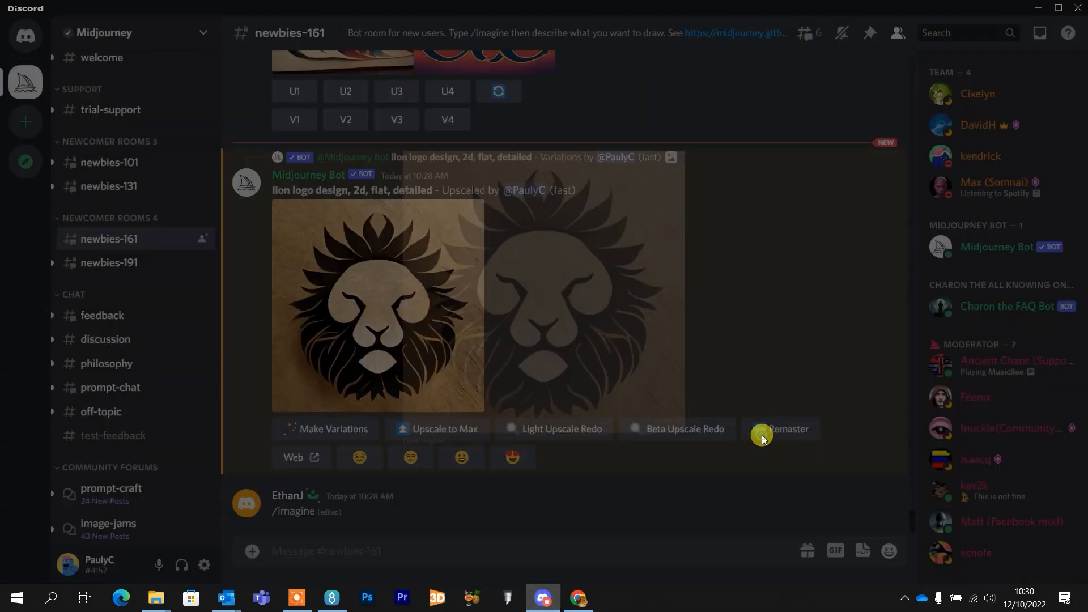
pyautogui.click(464, 436)
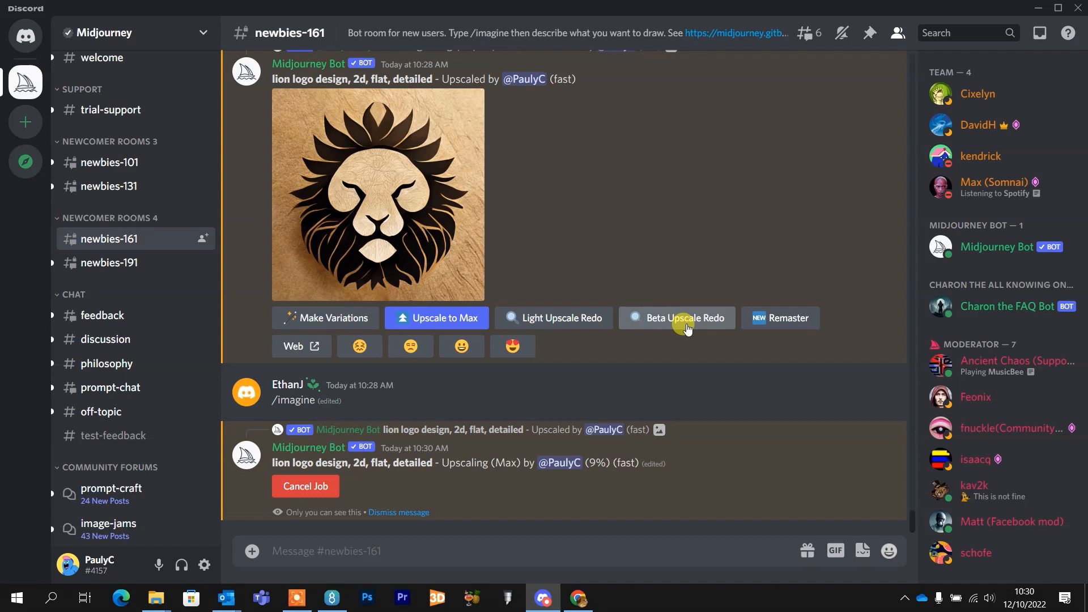
# Open the max-upscaled lion's original image in the browser and save it over the existing PNG in the Logo folder.
pyautogui.scroll(1, 687, 329)
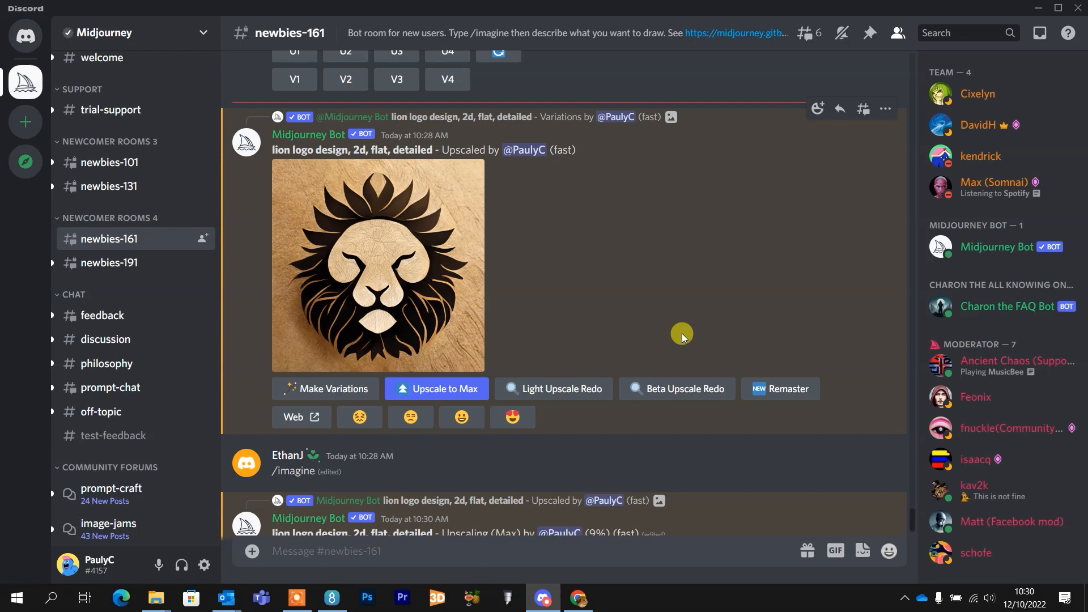
pyautogui.click(382, 348)
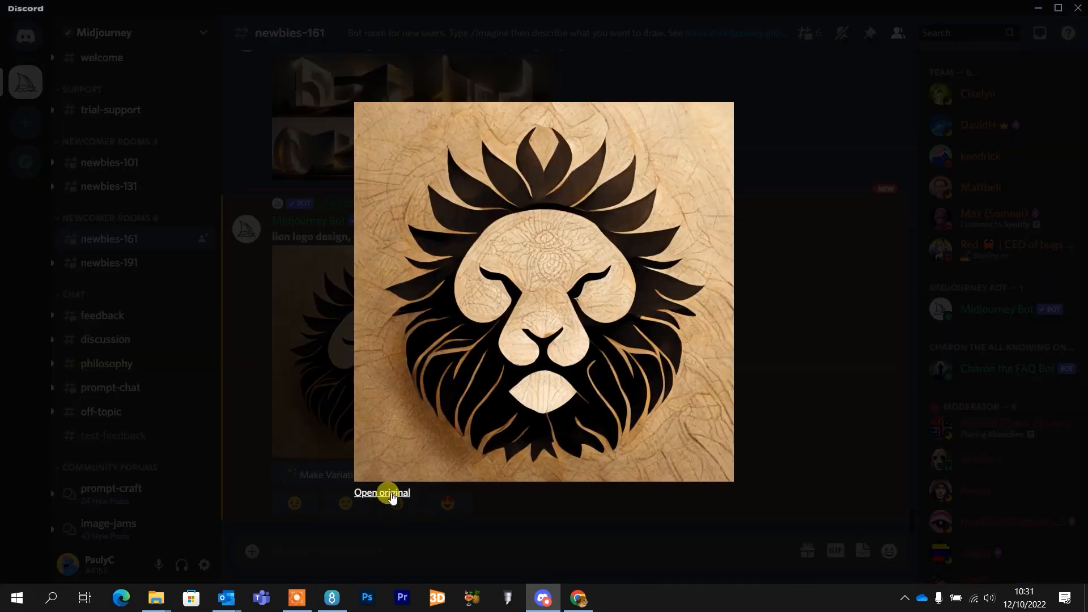
pyautogui.click(390, 493)
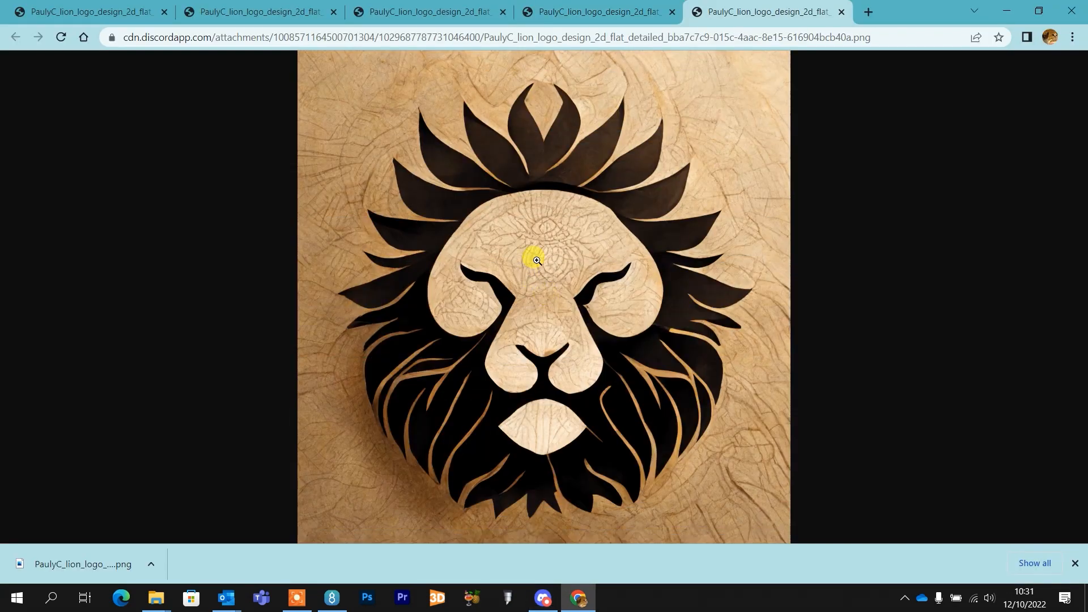
pyautogui.rightClick(537, 260)
pyautogui.click(583, 297)
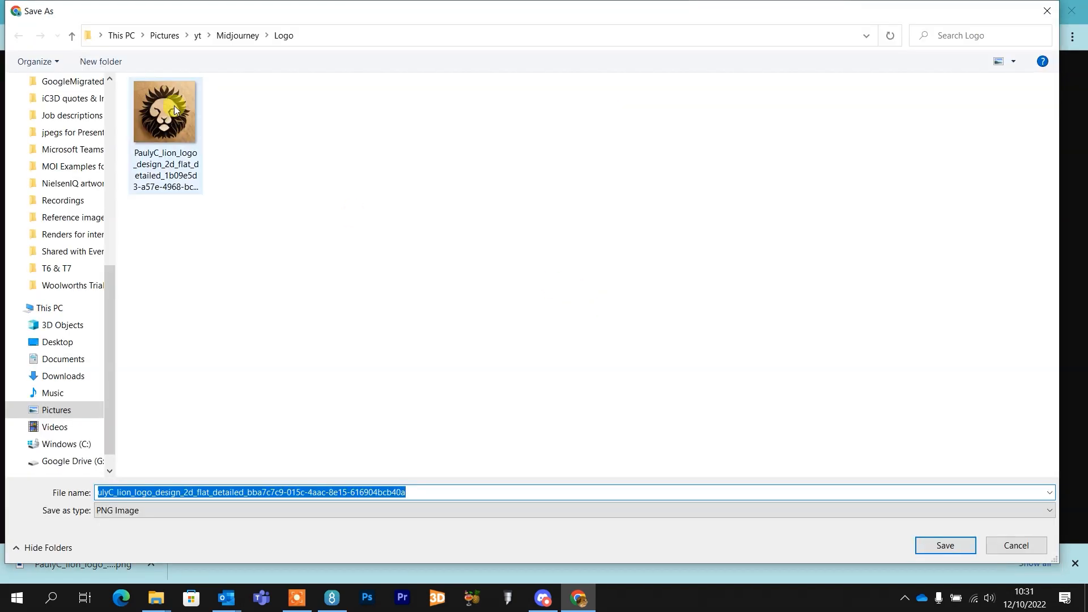
pyautogui.click(170, 113)
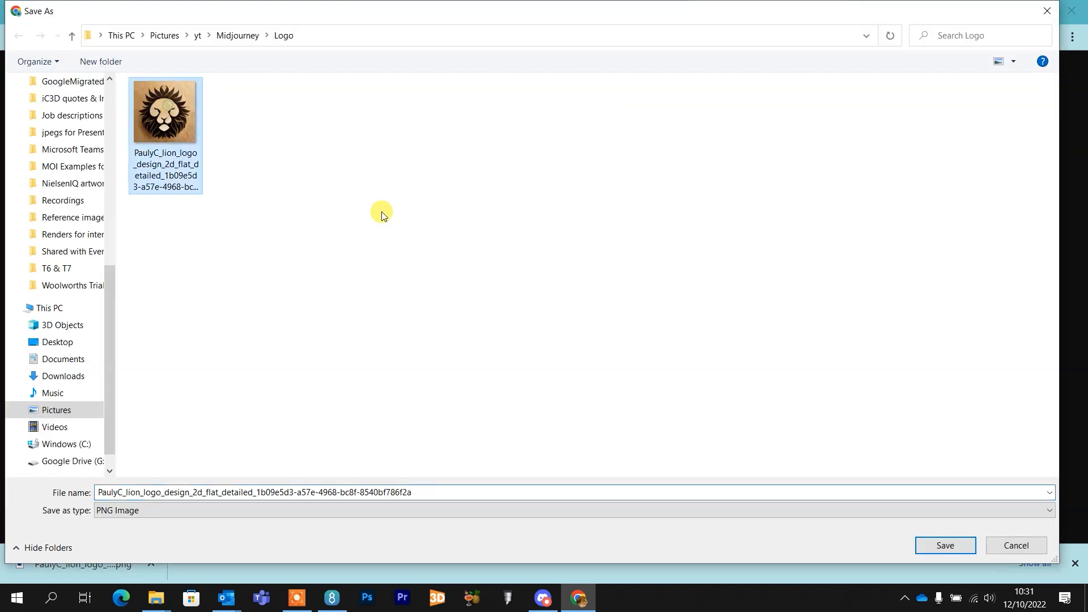
pyautogui.click(958, 548)
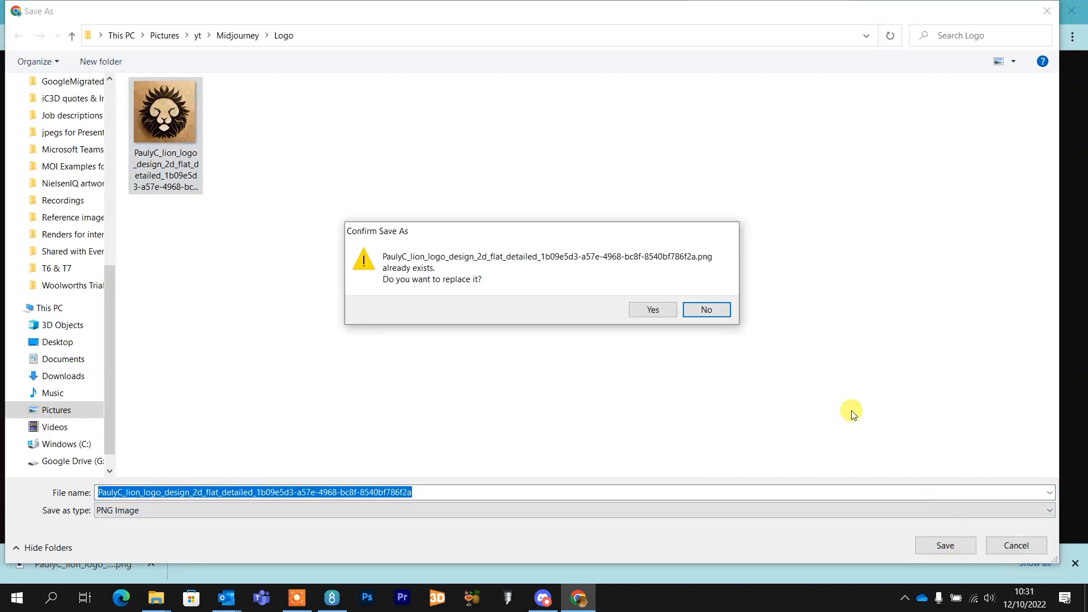
pyautogui.click(656, 308)
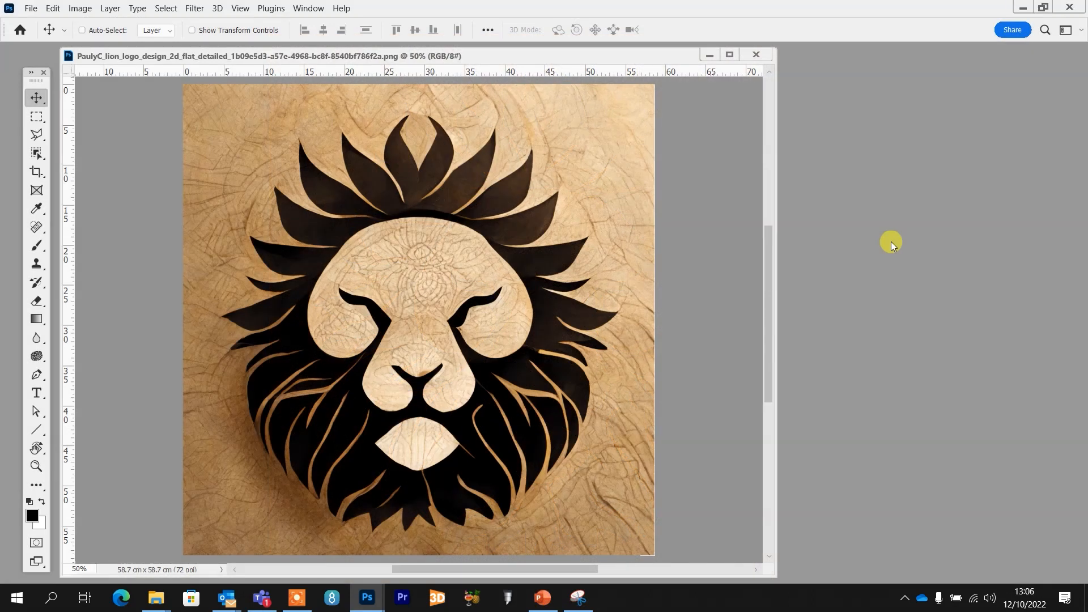
# Display the Channels panel in Photoshop and place it beside the lion image.
pyautogui.click(309, 10)
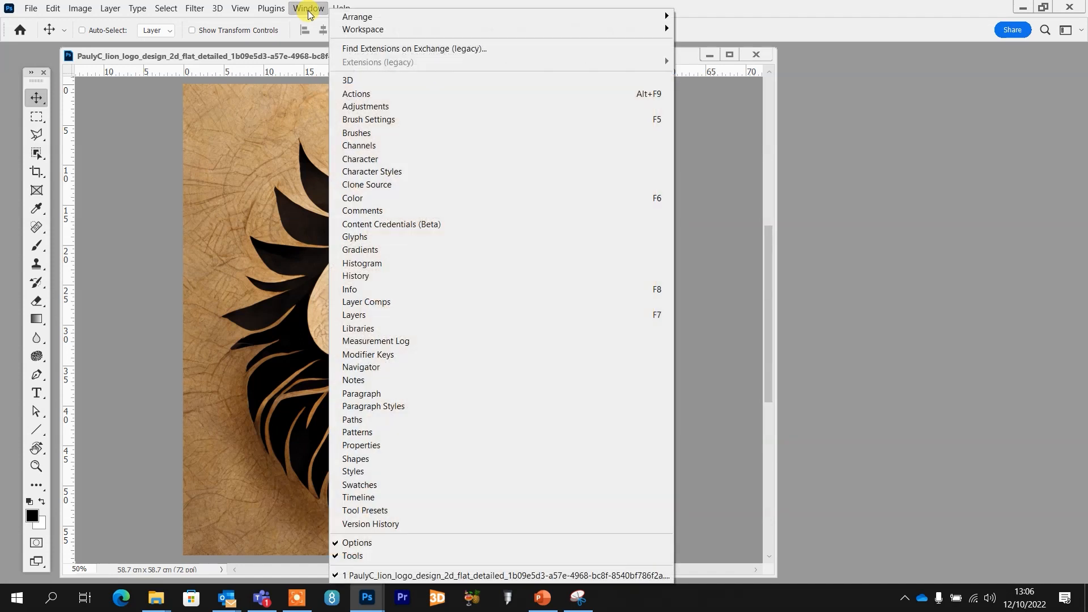
pyautogui.click(374, 146)
pyautogui.moveTo(811, 223); pyautogui.dragTo(914, 64)
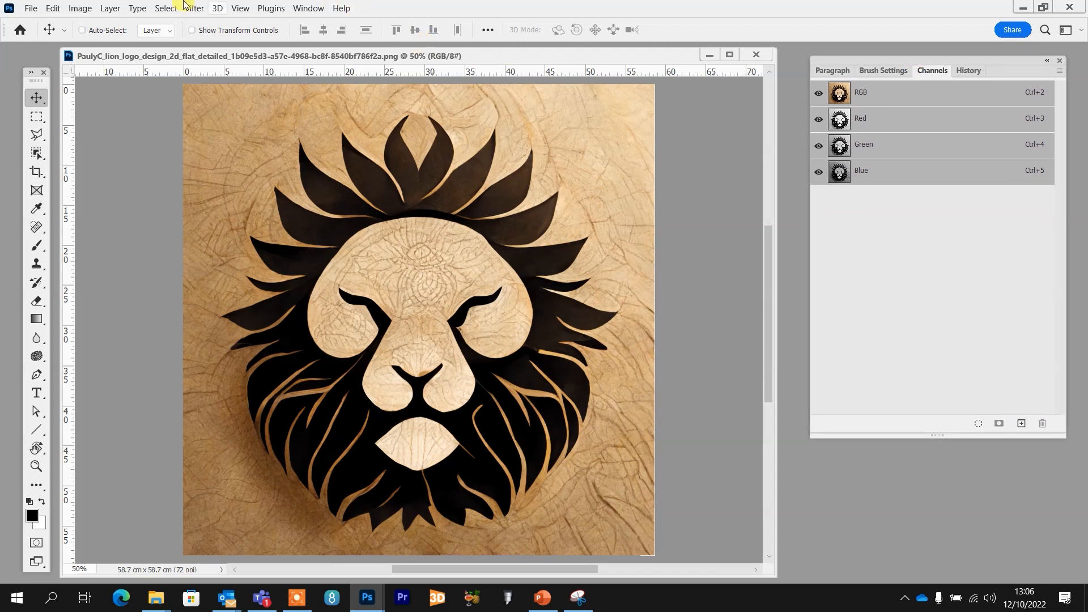
# Display the Layers panel, shorten both it and the Channels panel, and place Layers below Channels.
pyautogui.click(309, 9)
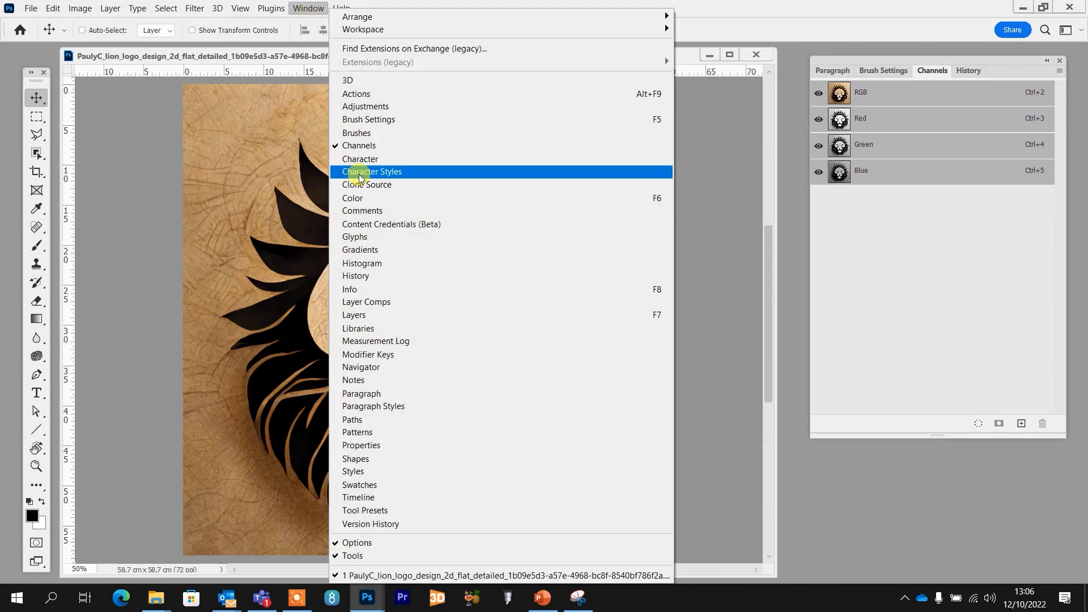
pyautogui.click(367, 315)
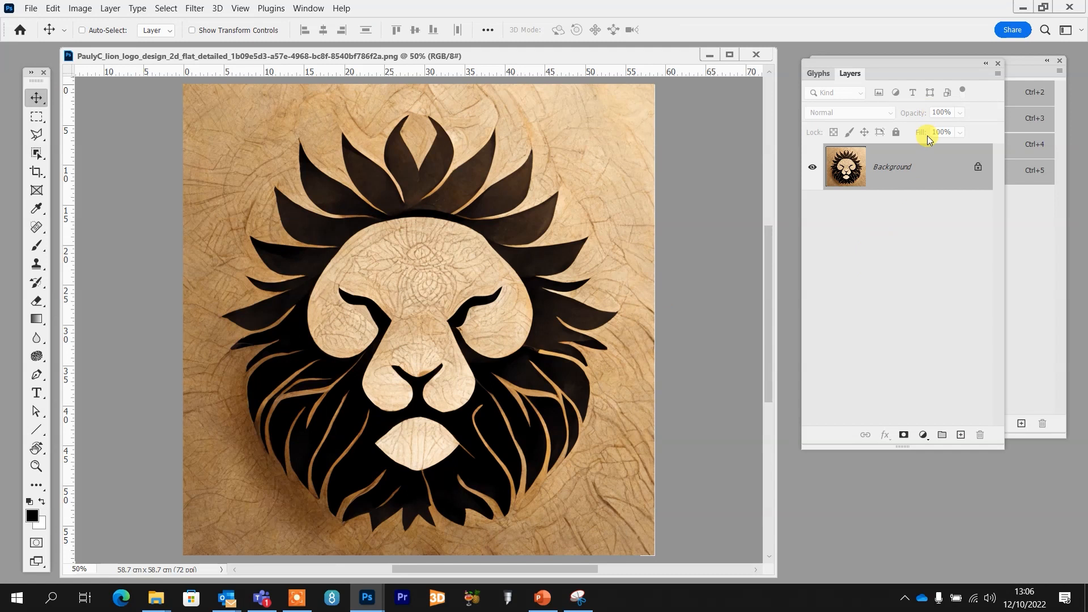
pyautogui.moveTo(901, 445); pyautogui.dragTo(888, 224)
pyautogui.moveTo(892, 69); pyautogui.dragTo(693, 150)
pyautogui.moveTo(938, 435); pyautogui.dragTo(942, 214)
pyautogui.moveTo(688, 151); pyautogui.dragTo(918, 291)
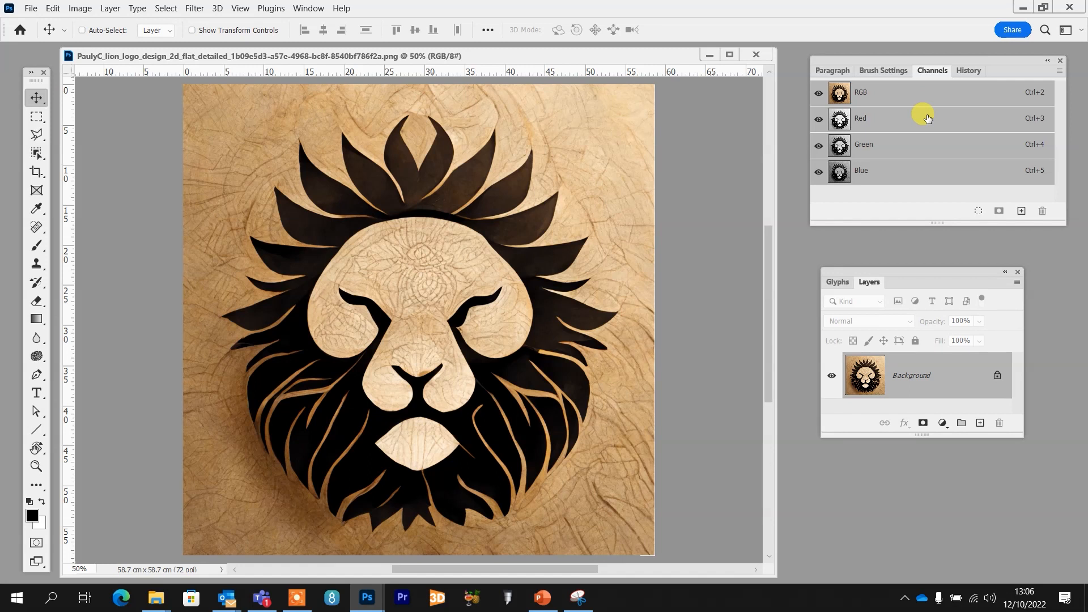
# View the image's red, green and blue channels one at a time to compare their contrast.
pyautogui.click(927, 118)
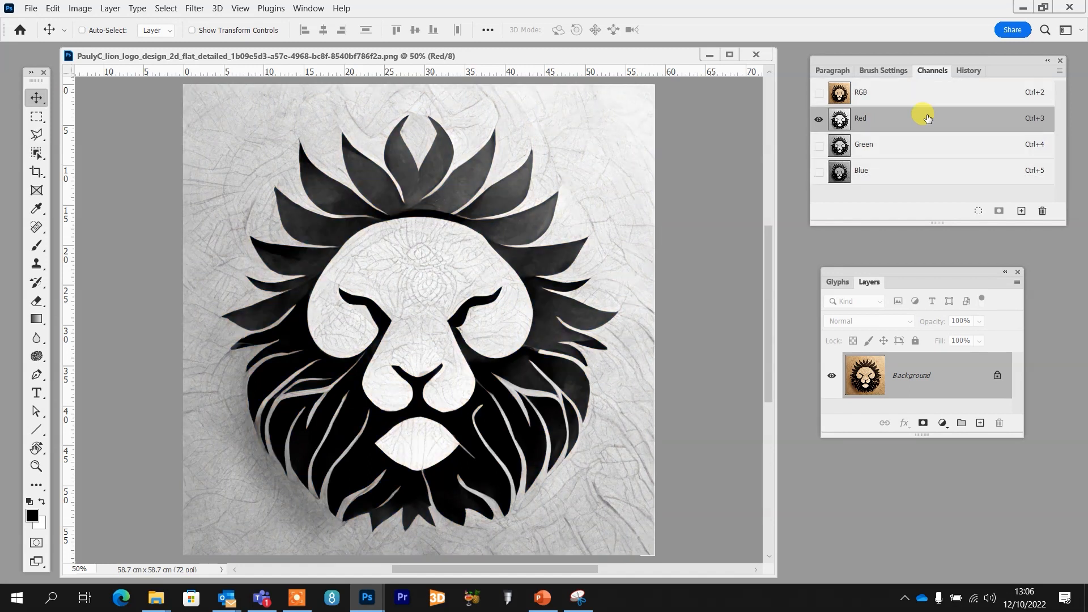
pyautogui.click(925, 145)
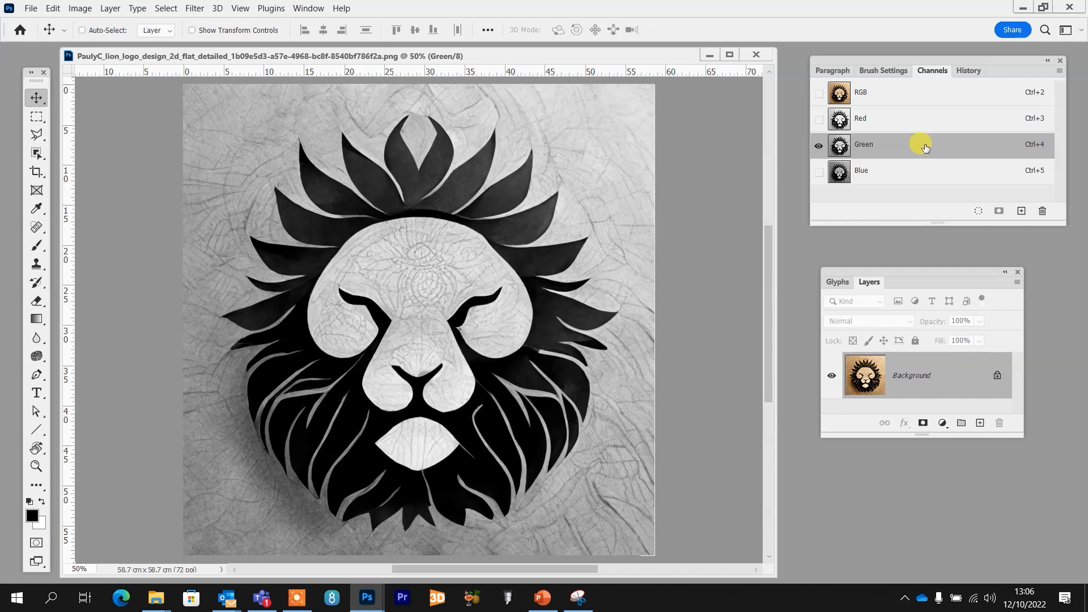
pyautogui.click(925, 173)
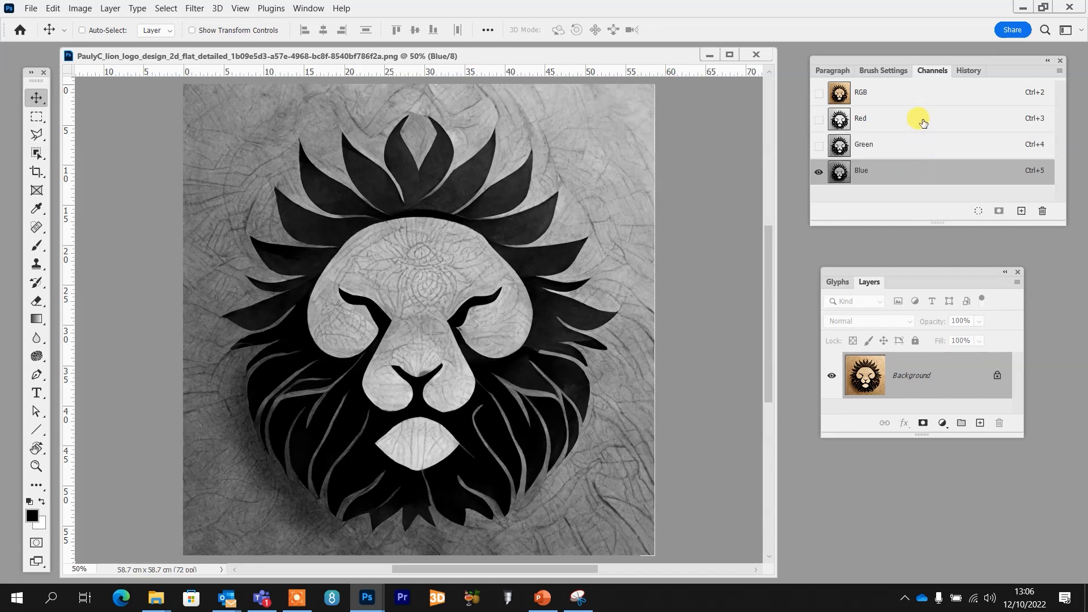
# Duplicate the red channel of the lion image into a new document.
pyautogui.click(928, 117)
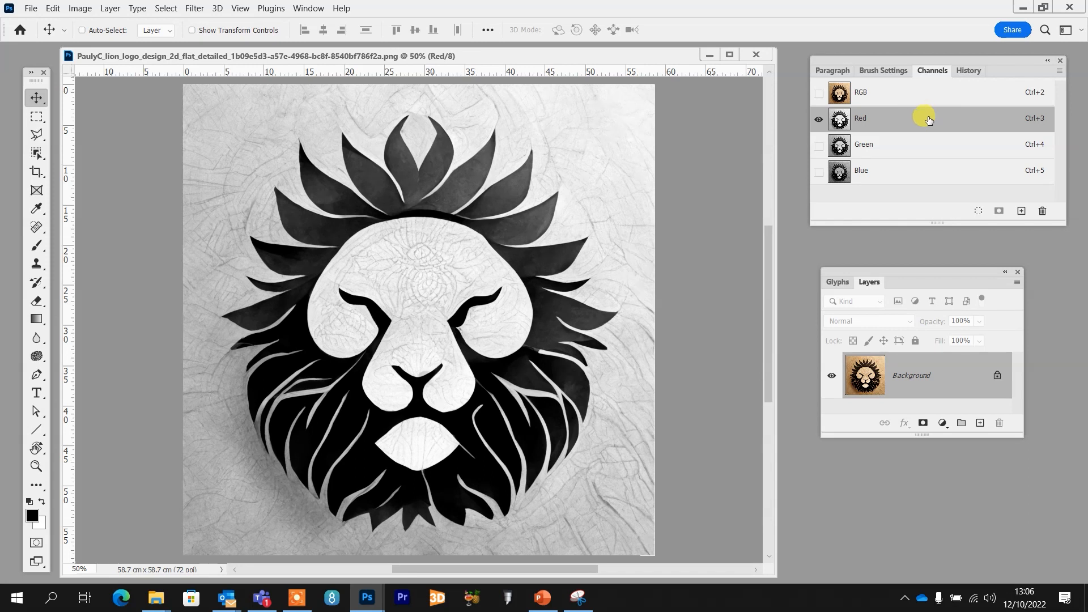
pyautogui.rightClick(928, 118)
pyautogui.click(957, 125)
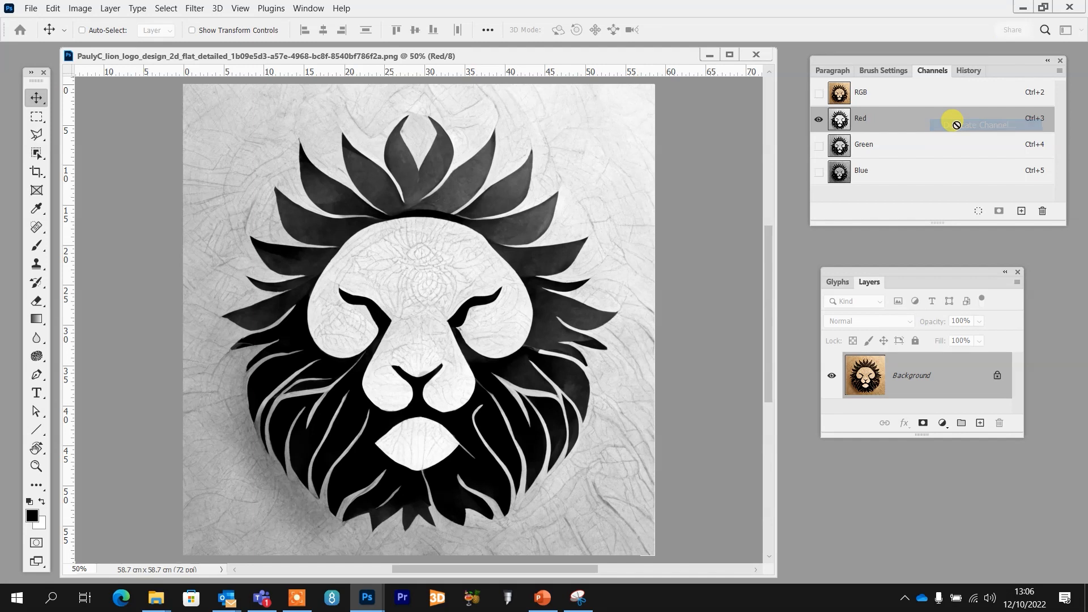
pyautogui.click(608, 217)
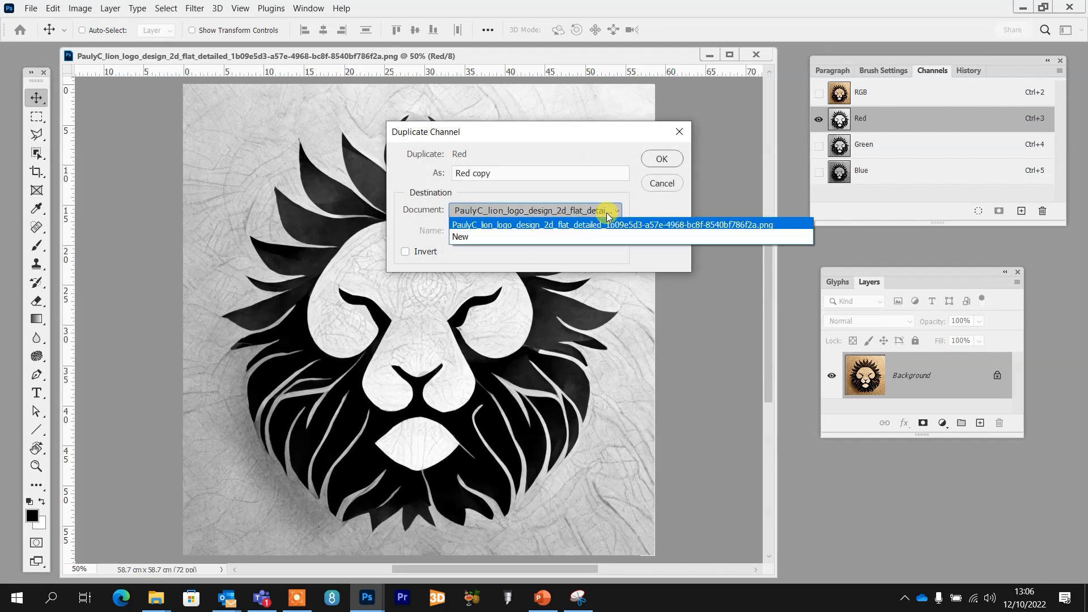
pyautogui.click(511, 235)
pyautogui.click(661, 160)
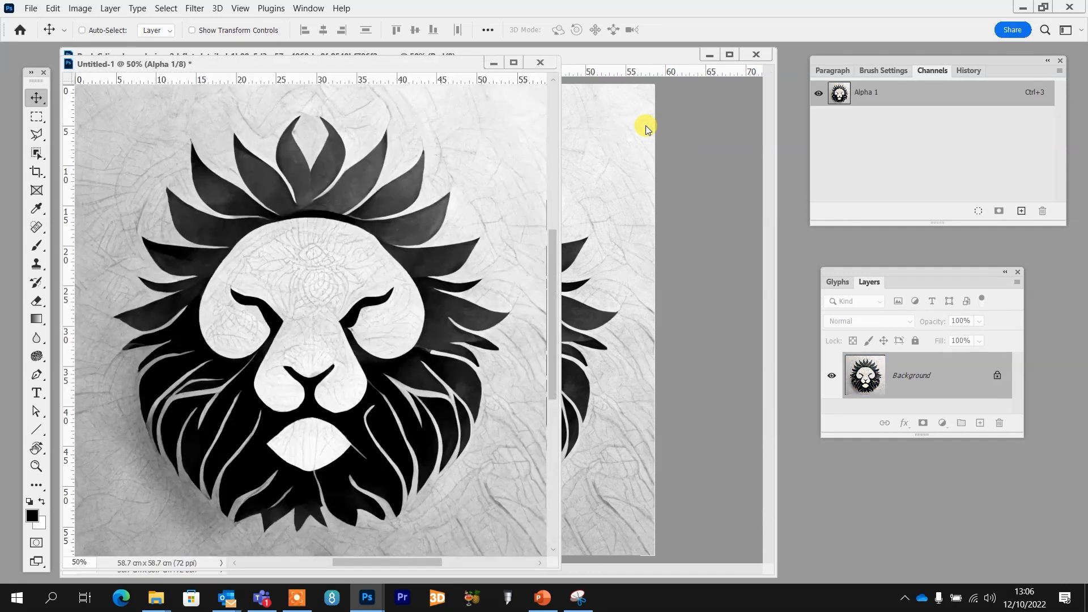
# Convert the new document to Grayscale mode and enlarge its window so the whole lion fits.
pyautogui.click(81, 10)
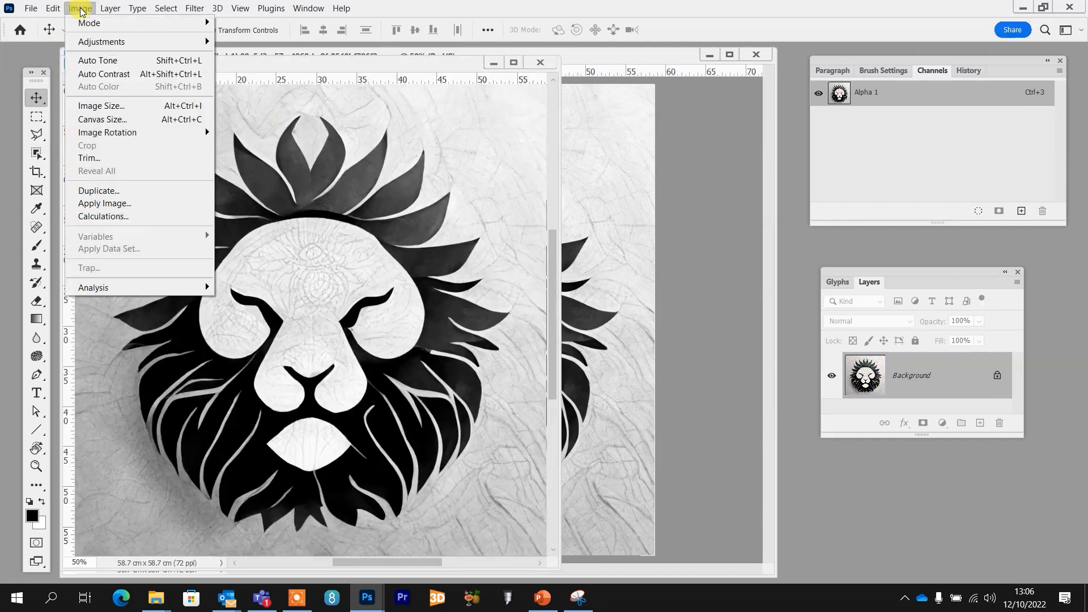
pyautogui.moveTo(85, 22)
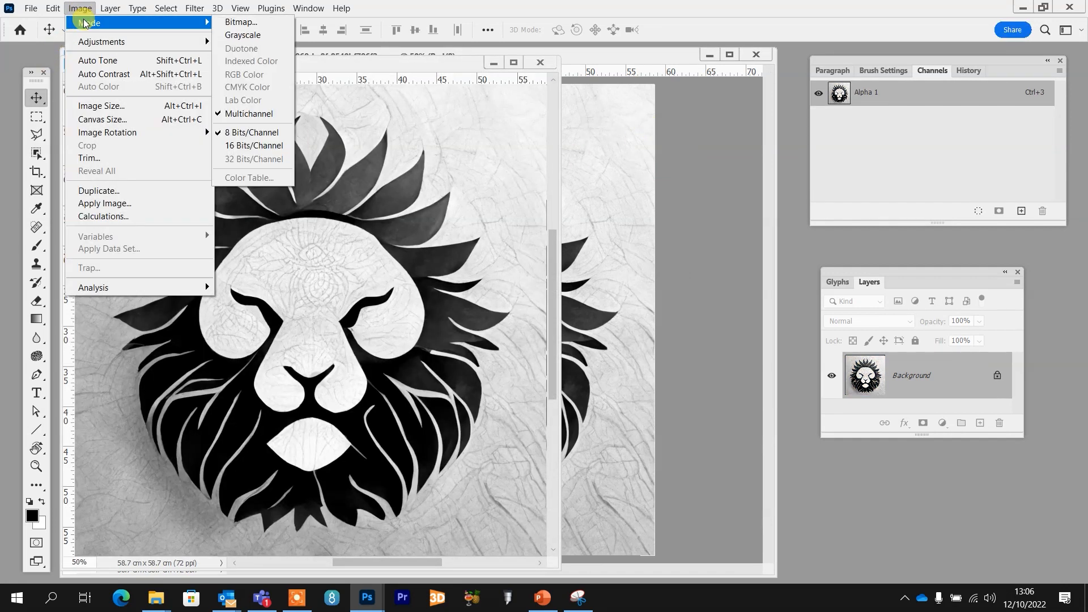
pyautogui.click(226, 37)
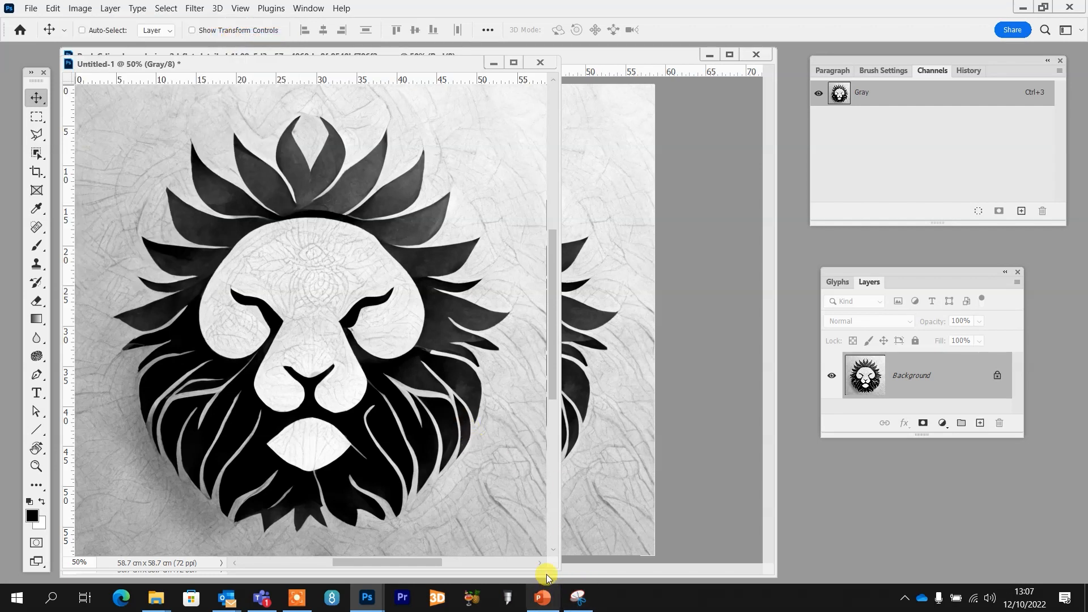
pyautogui.moveTo(554, 563); pyautogui.dragTo(845, 579)
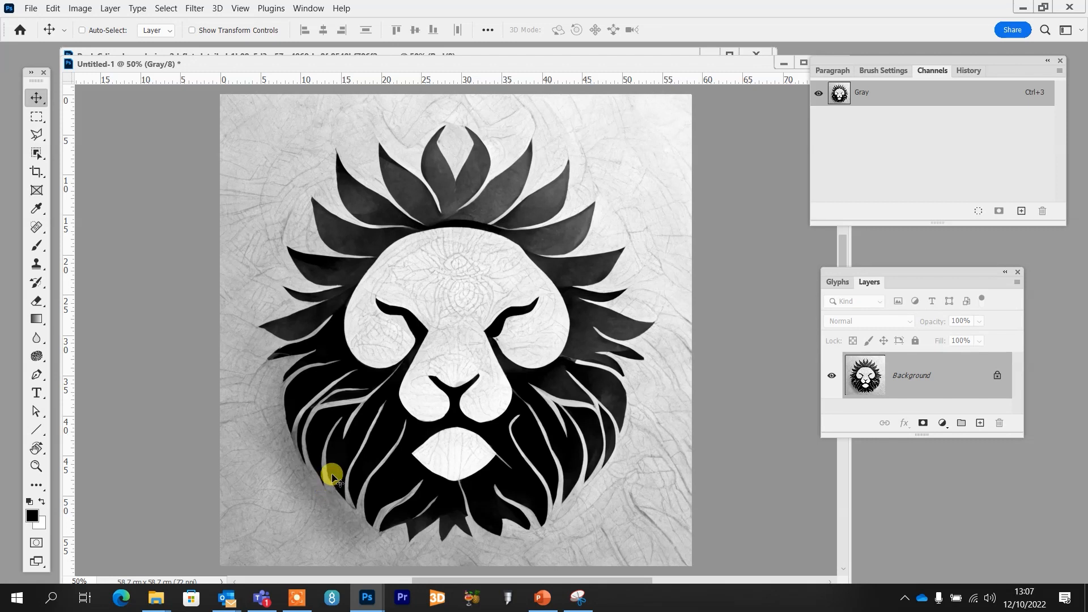
pyautogui.click(80, 8)
pyautogui.moveTo(154, 43)
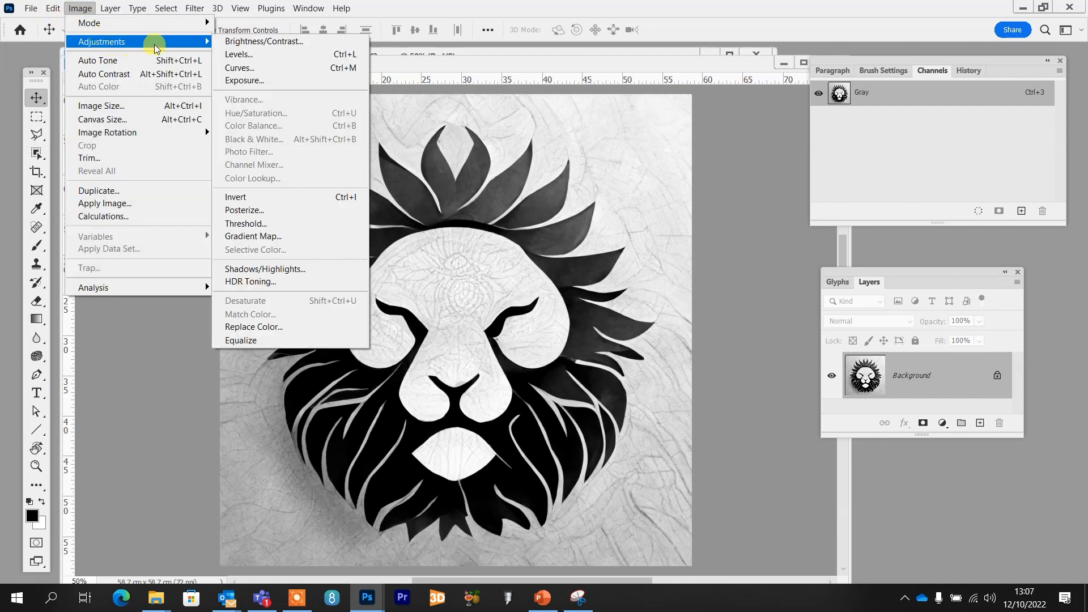
pyautogui.click(258, 55)
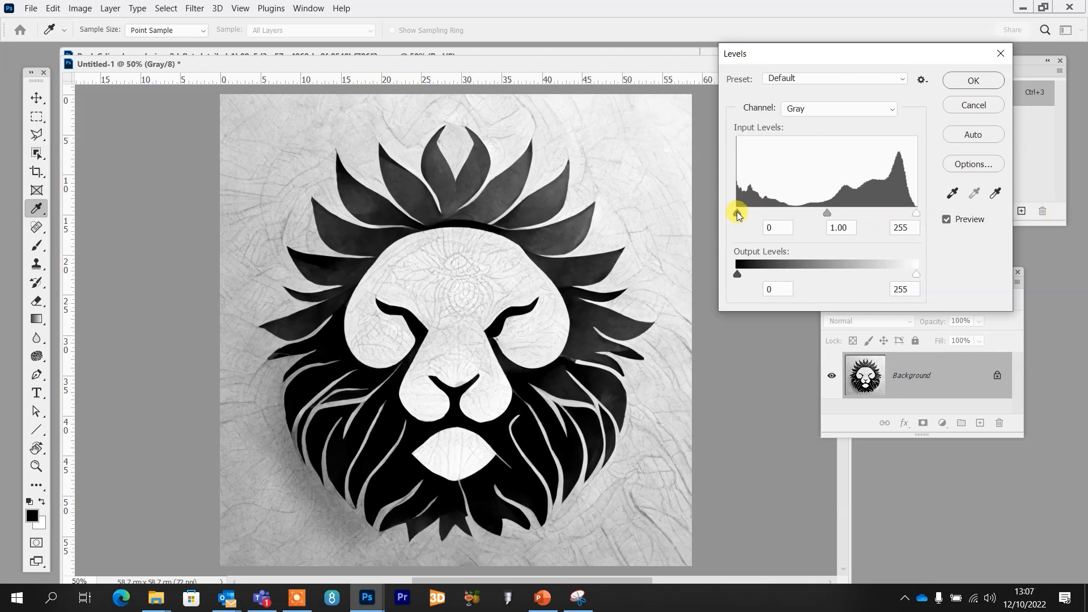
pyautogui.moveTo(738, 214); pyautogui.dragTo(790, 213)
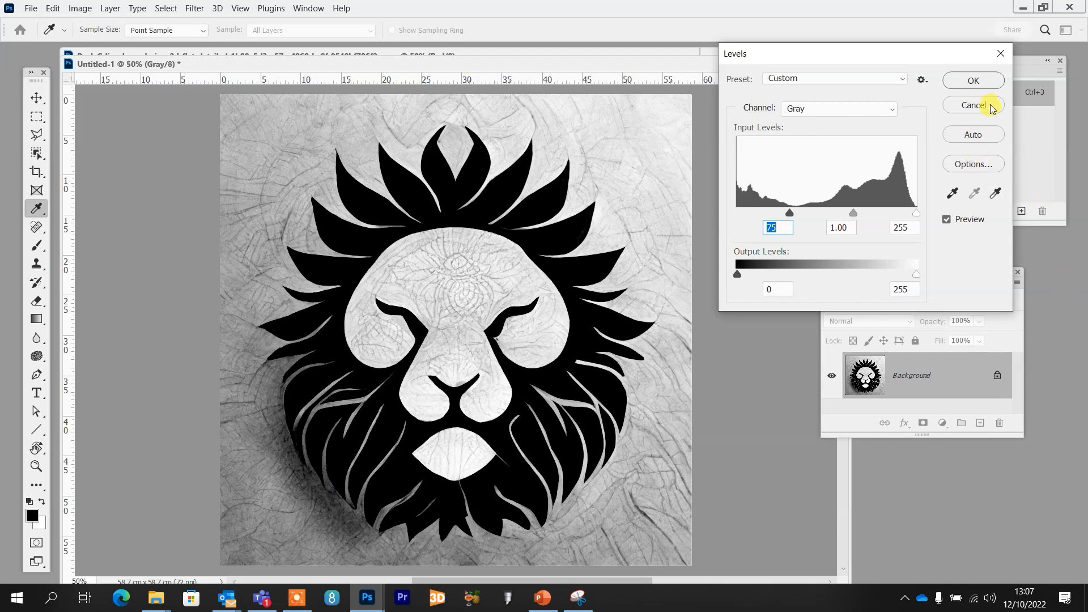
pyautogui.click(973, 105)
pyautogui.press('v')
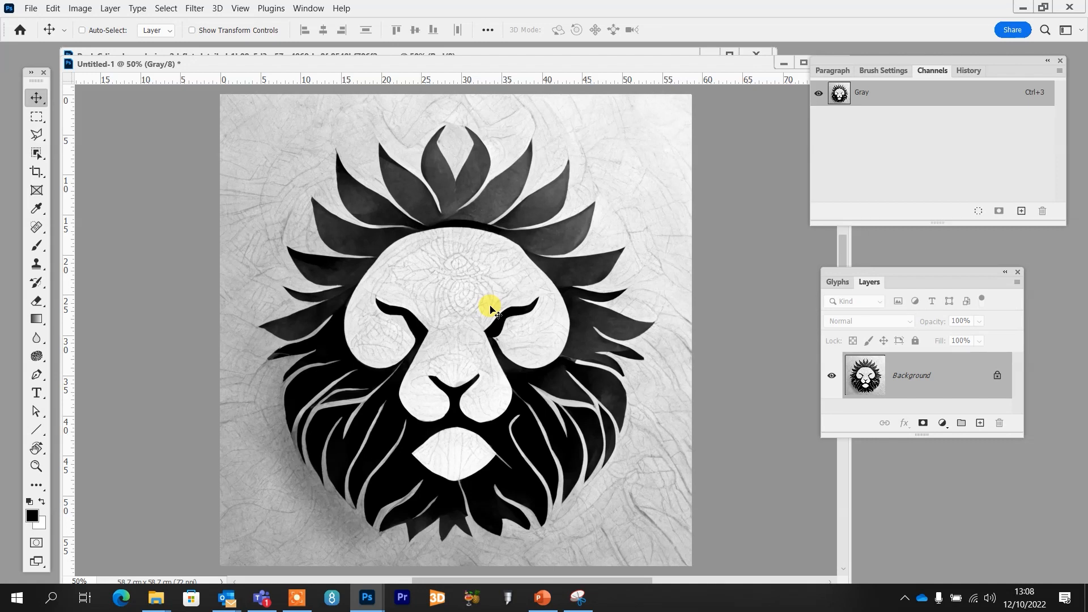
# Try a Quick Mask with color indicating selected areas by painting across the lion's face with a 250-pixel brush, and deselect the resulting selection.
pyautogui.doubleClick(35, 544)
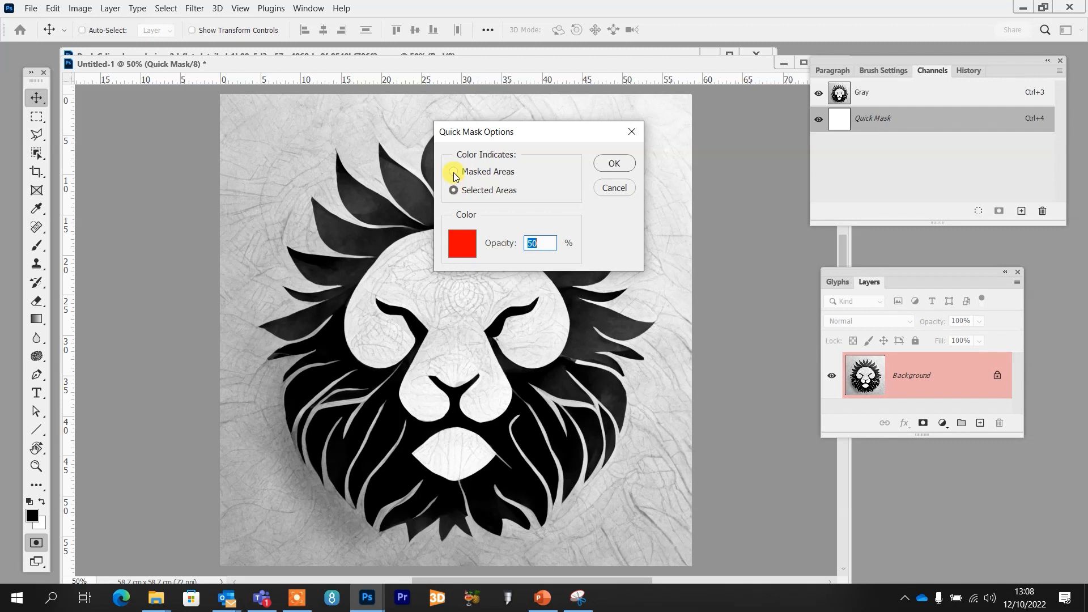
pyautogui.click(614, 164)
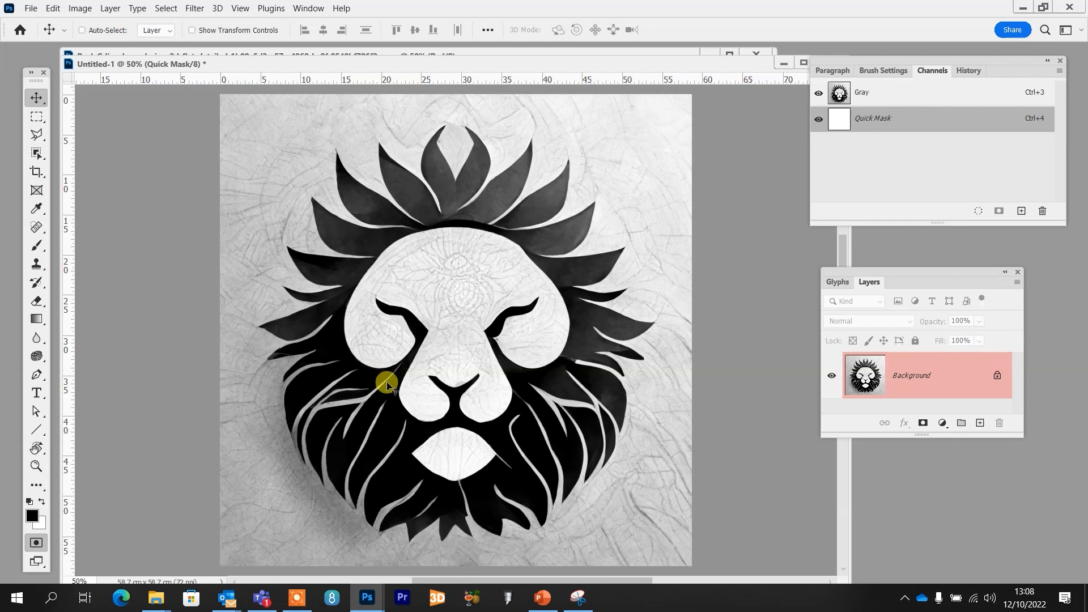
pyautogui.press('b')
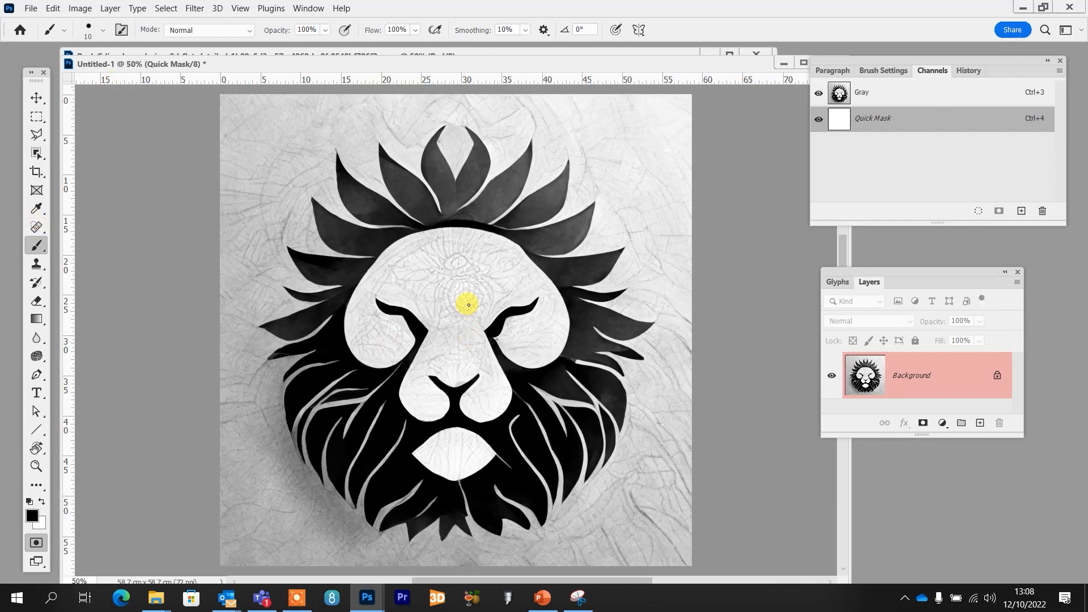
pyautogui.press(']')
pyautogui.press(']')
pyautogui.press(']')
pyautogui.press(']')
pyautogui.press(']')
pyautogui.press(']')
pyautogui.press(']')
pyautogui.press(']')
pyautogui.press(']')
pyautogui.press(']')
pyautogui.press(']')
pyautogui.press(']')
pyautogui.press(']')
pyautogui.press(']')
pyautogui.press(']')
pyautogui.press(']')
pyautogui.press(']')
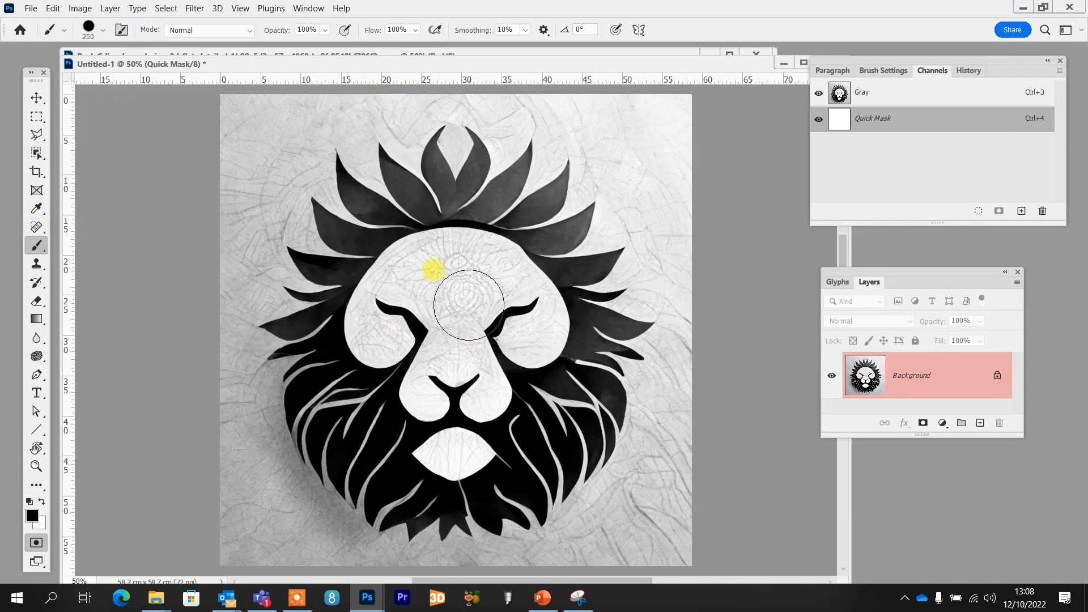
pyautogui.moveTo(425, 210)
pyautogui.mouseDown()
pyautogui.moveTo(368, 253)
pyautogui.moveTo(352, 319)
pyautogui.moveTo(391, 380)
pyautogui.moveTo(485, 368)
pyautogui.moveTo(537, 319)
pyautogui.moveTo(604, 320)
pyautogui.moveTo(615, 404)
pyautogui.moveTo(551, 471)
pyautogui.moveTo(553, 497)
pyautogui.mouseUp()
pyautogui.press('q')
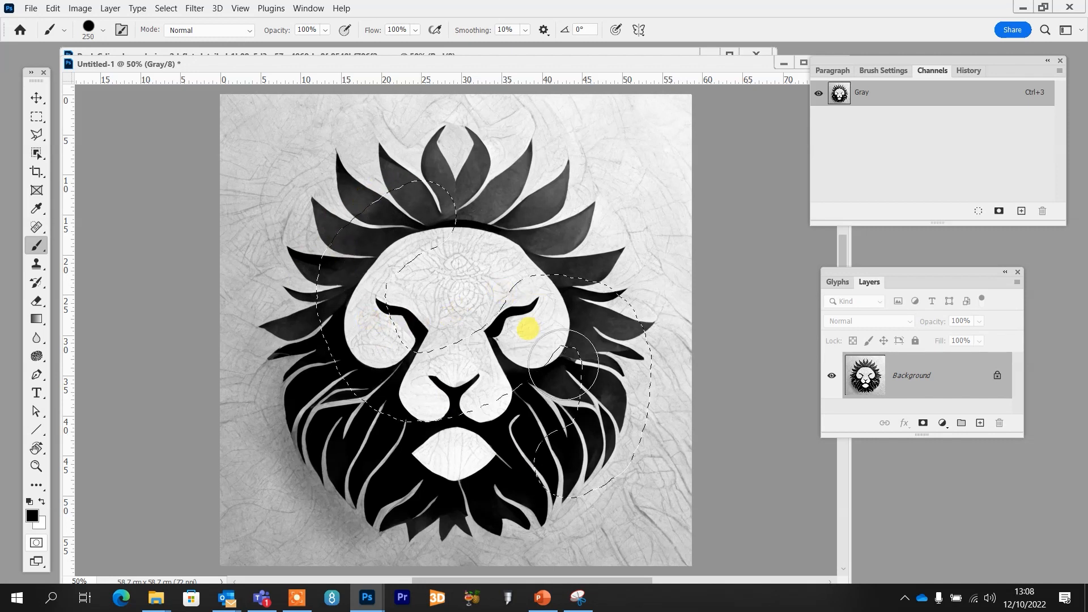
pyautogui.hotkey('ctrl', 'd')
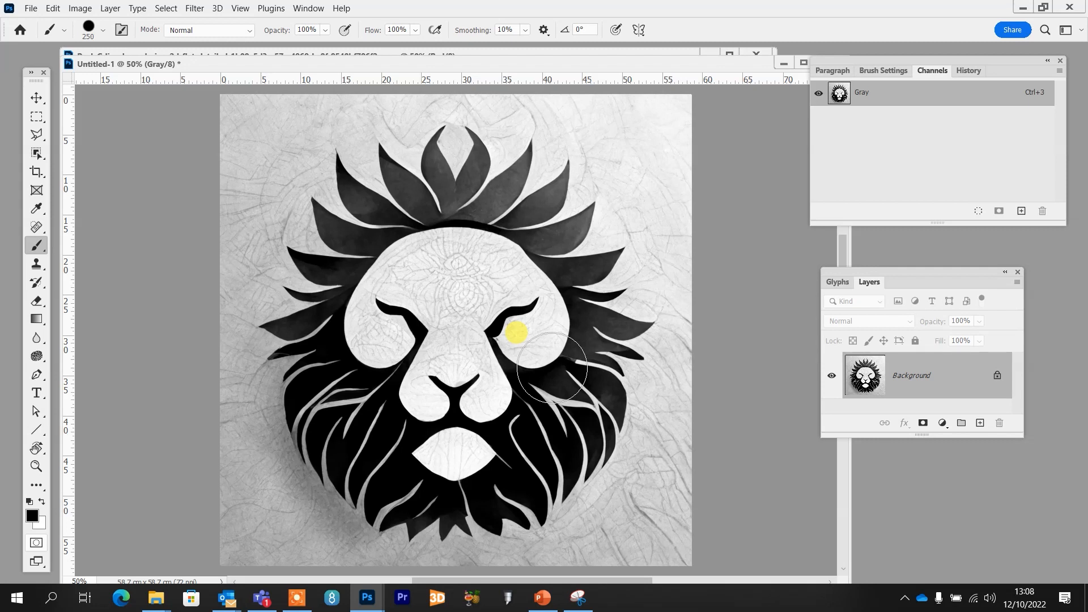
# Make a soft-edged selection of the image's lower half by drawing an upward black-to-transparent linear gradient around mid-height in Quick Mask.
pyautogui.press('q')
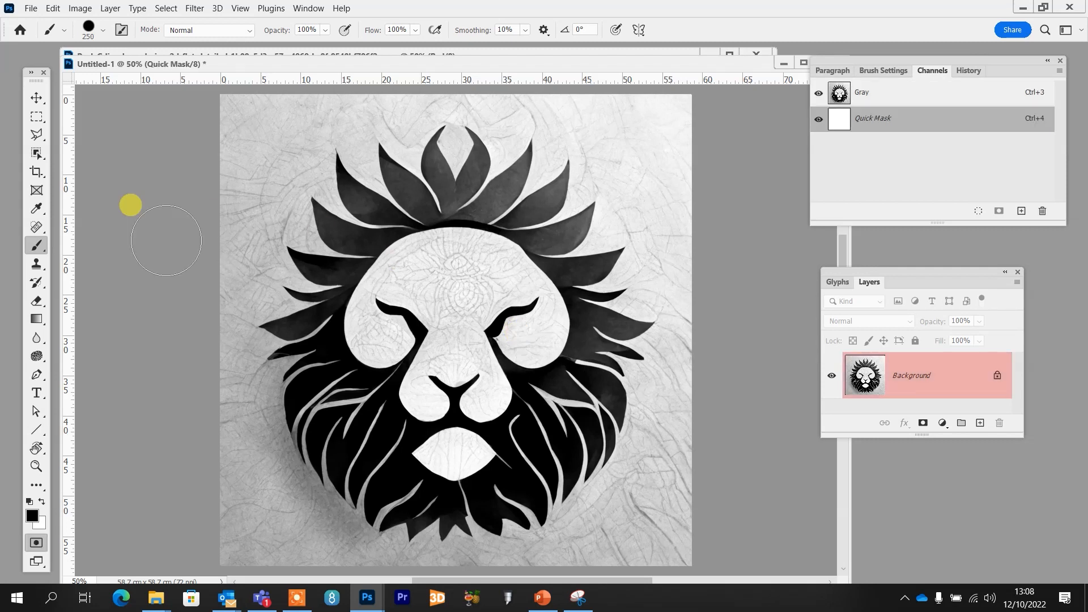
pyautogui.click(37, 322)
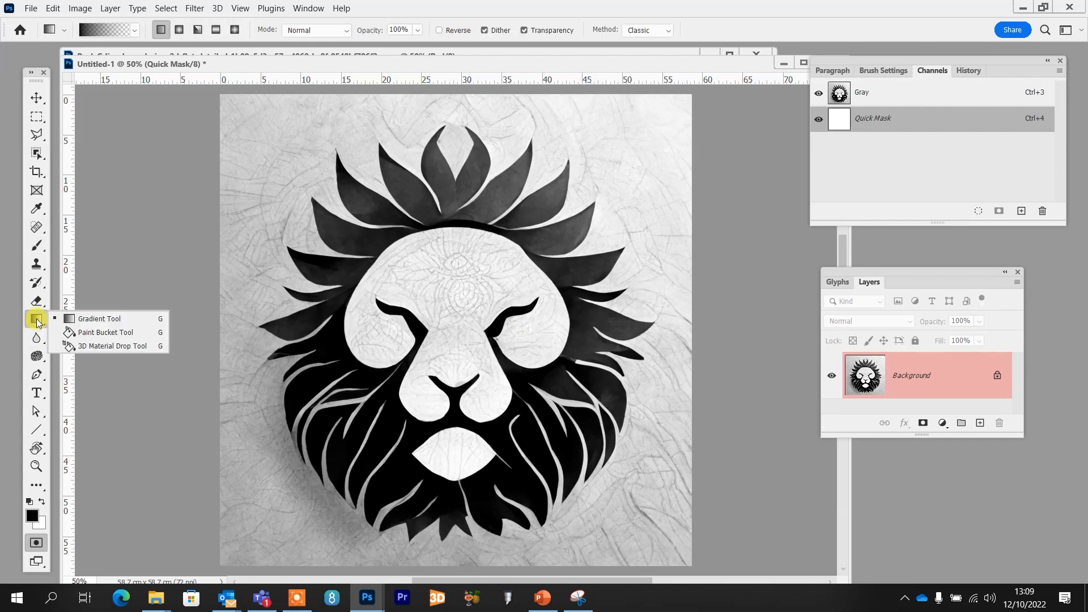
pyautogui.click(107, 333)
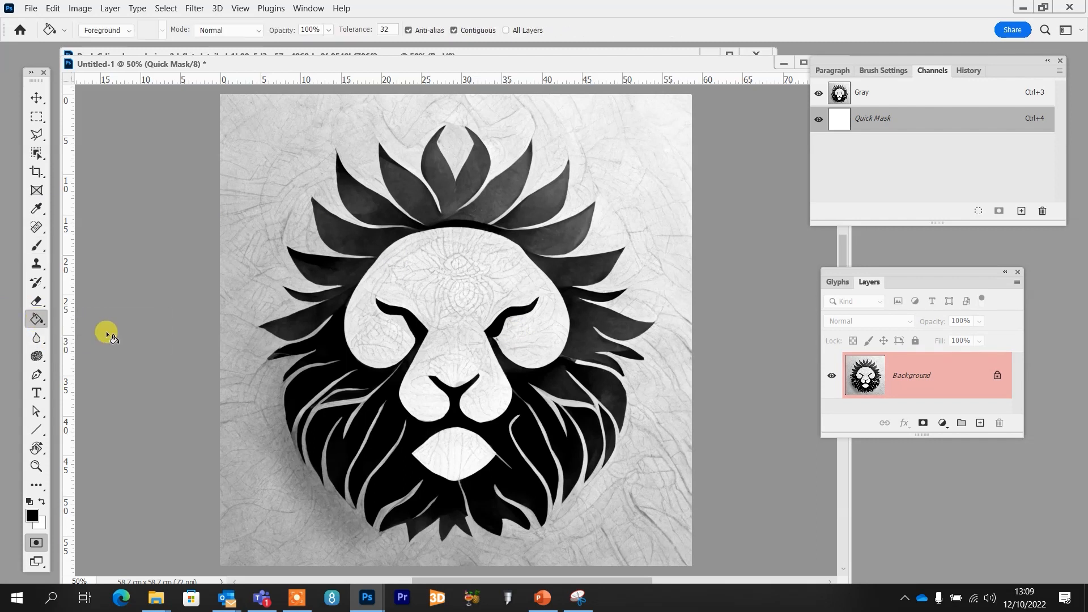
pyautogui.click(36, 320)
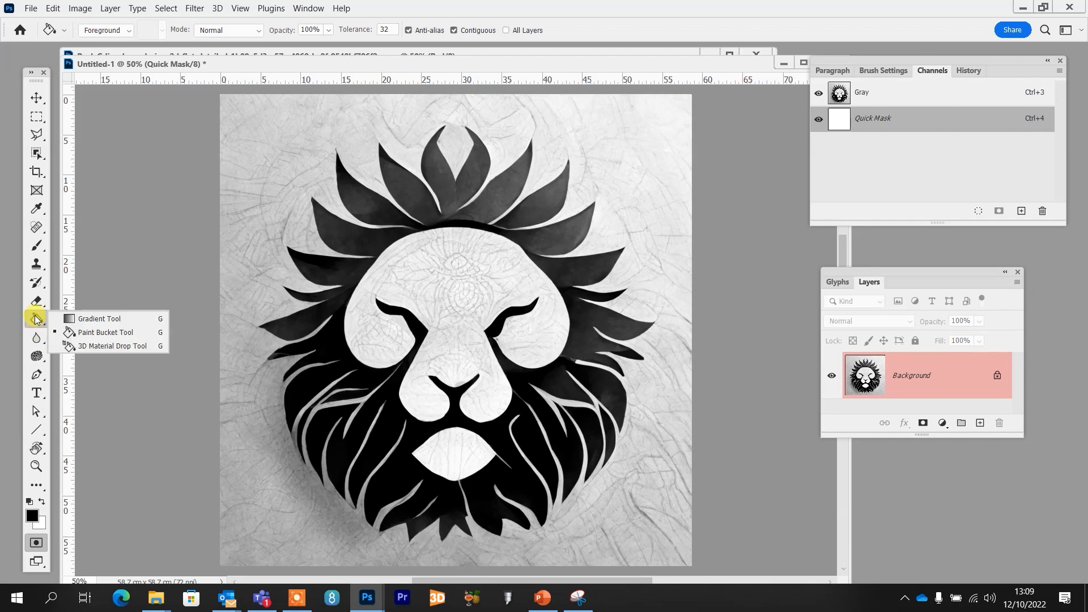
pyautogui.click(113, 319)
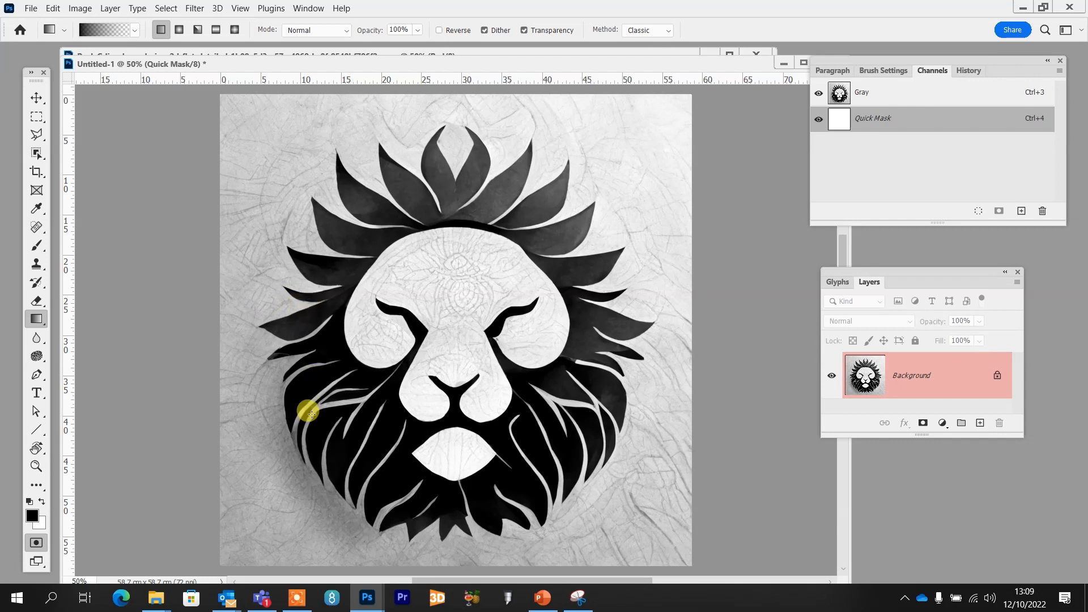
pyautogui.moveTo(311, 413); pyautogui.dragTo(311, 307)
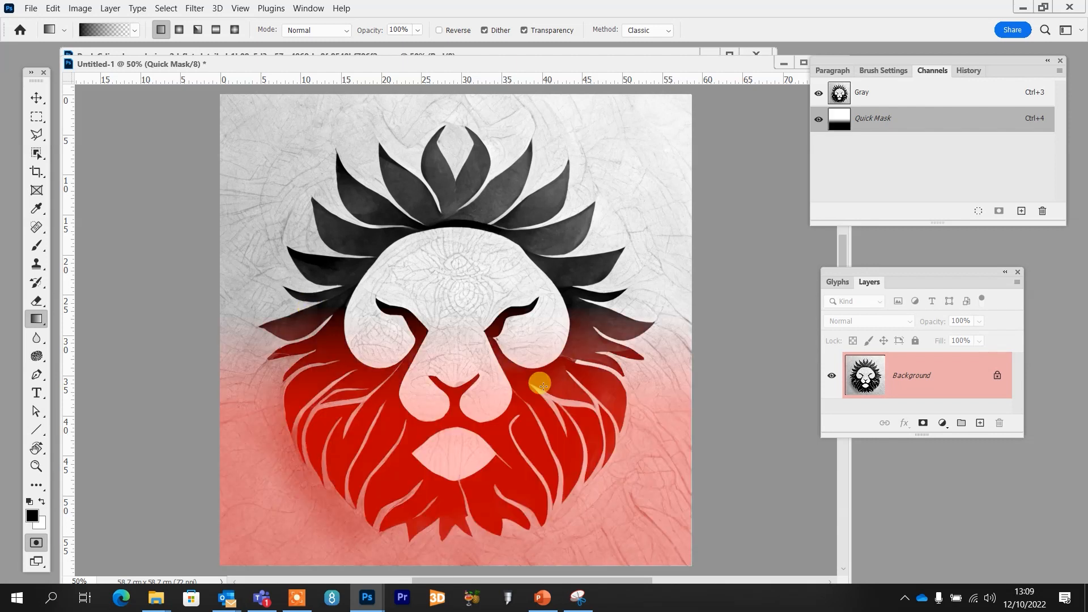
pyautogui.press('q')
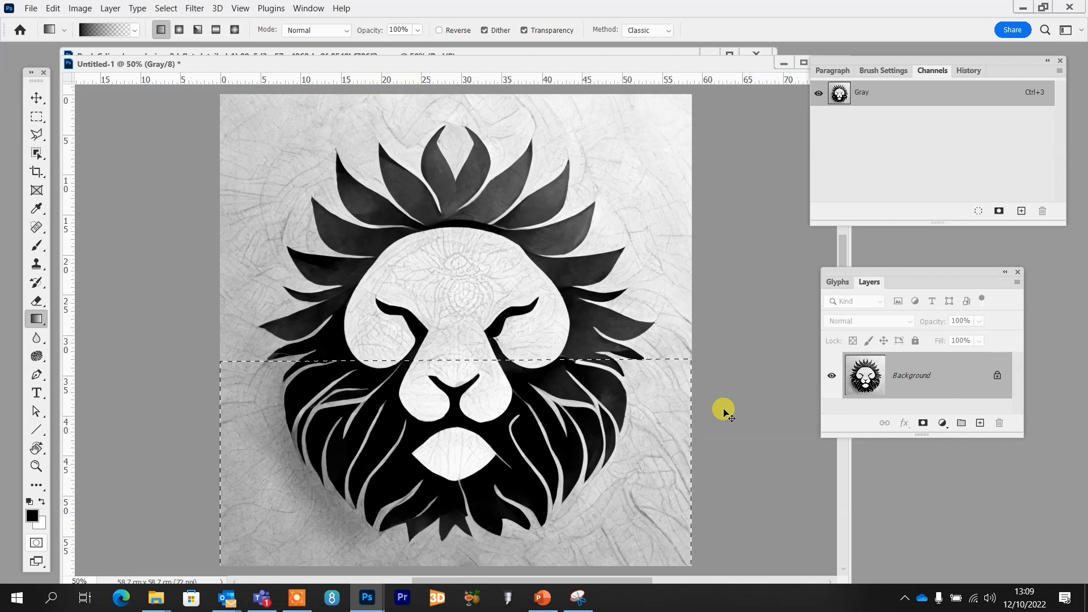
# Apply Levels to the selected lower half with input black at 26 and input white at 150.
pyautogui.hotkey('ctrl', 'l')
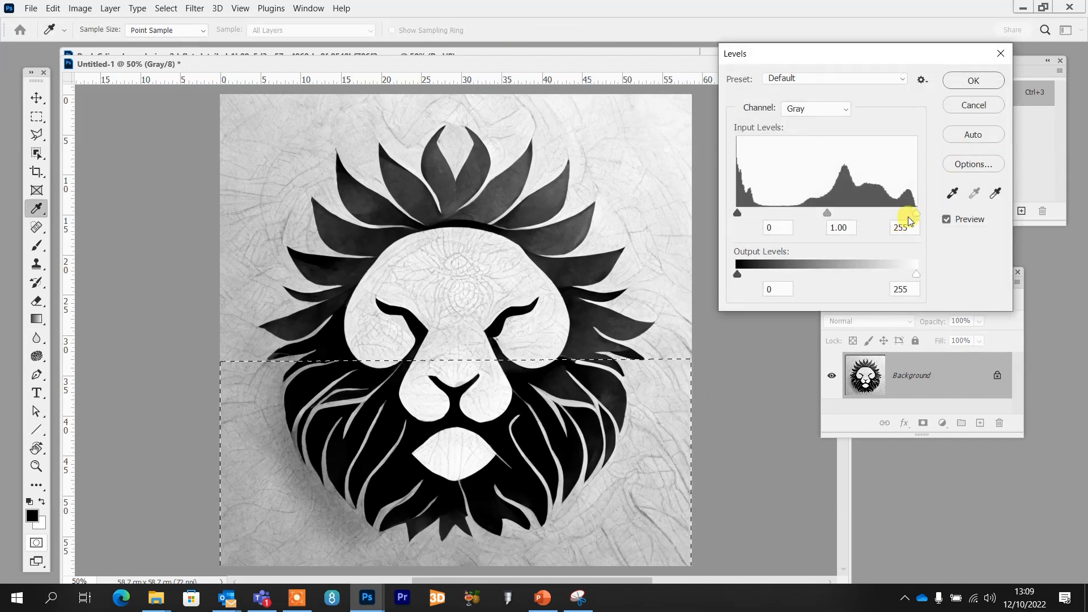
pyautogui.moveTo(915, 212); pyautogui.dragTo(838, 225)
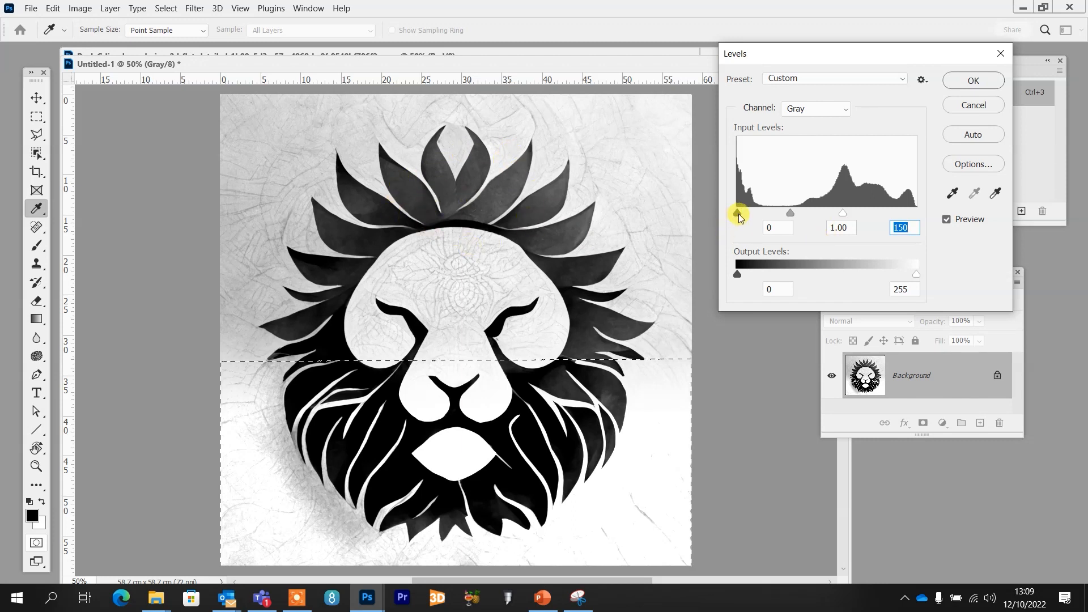
pyautogui.moveTo(738, 214); pyautogui.dragTo(756, 211)
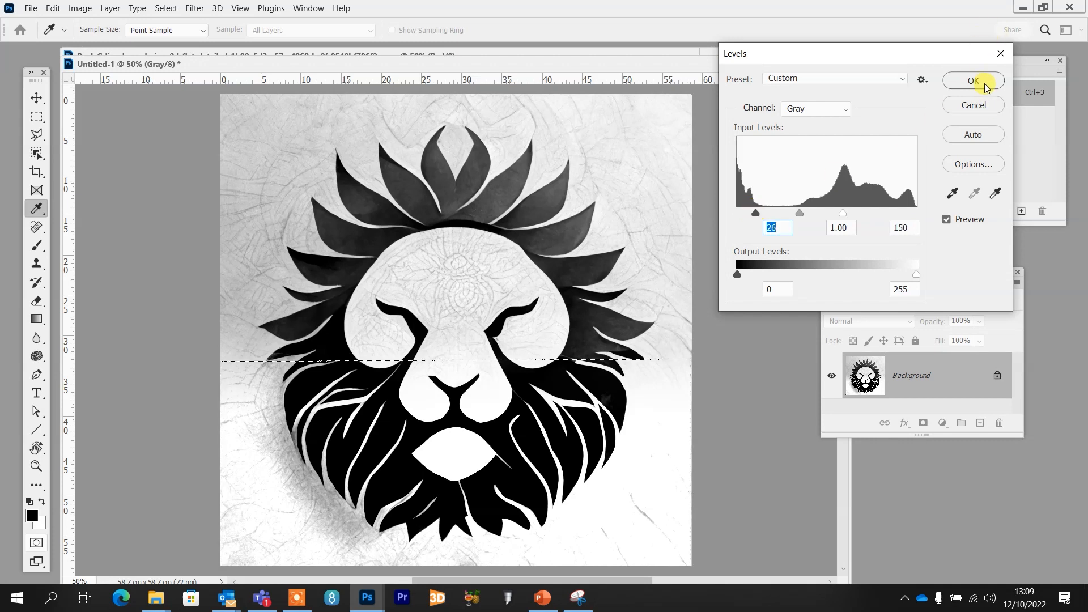
pyautogui.press('Return')
pyautogui.press('g')
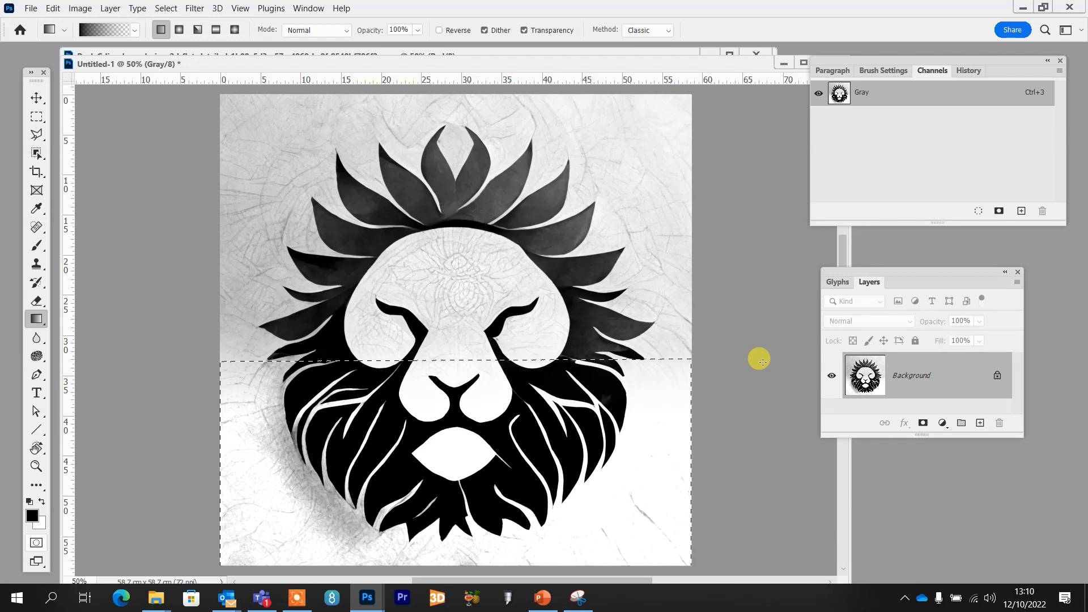
# Invert the selection and apply Levels to the upper half with input black at 74 and input white at 232.
pyautogui.click(165, 9)
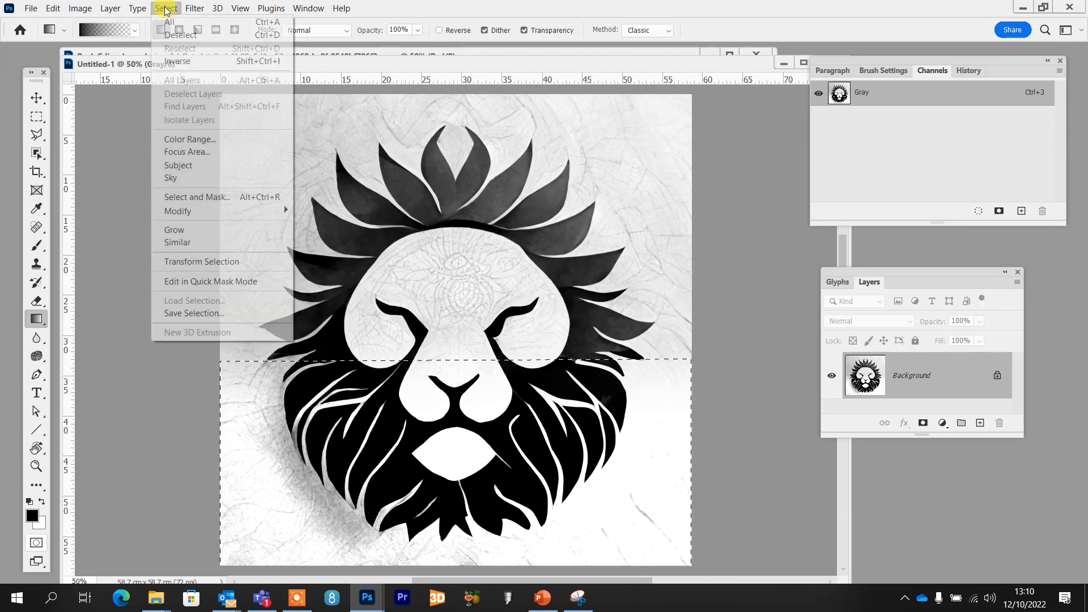
pyautogui.click(189, 60)
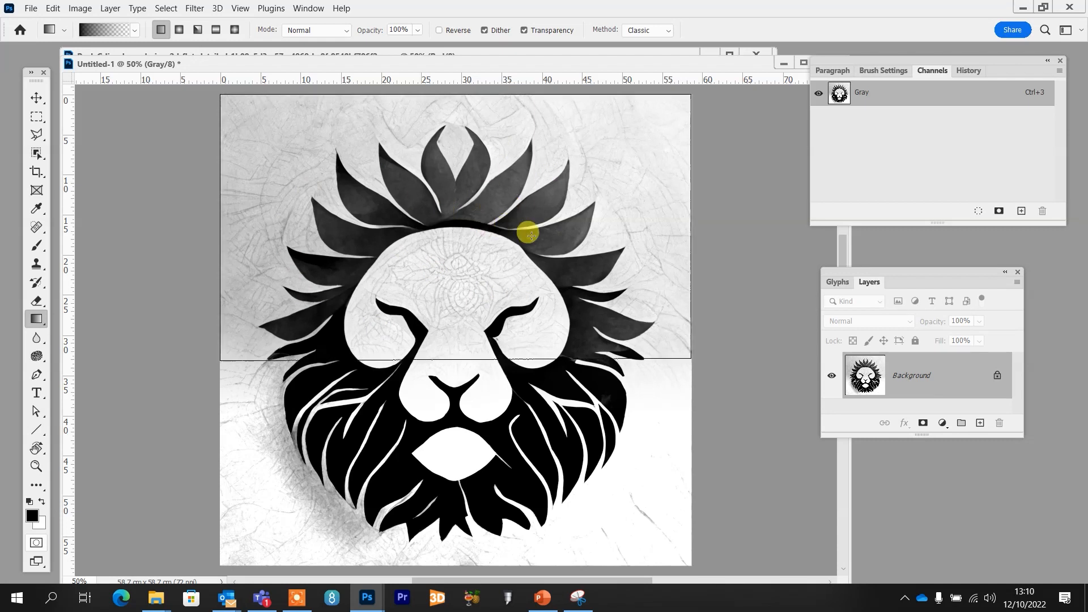
pyautogui.hotkey('ctrl', 'l')
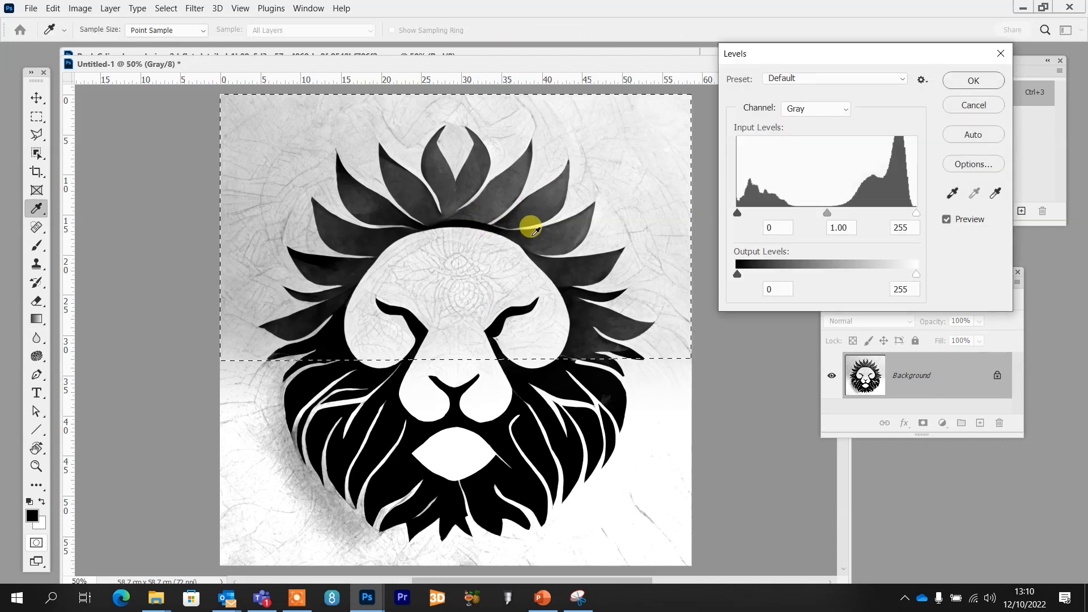
pyautogui.moveTo(738, 211); pyautogui.dragTo(768, 211)
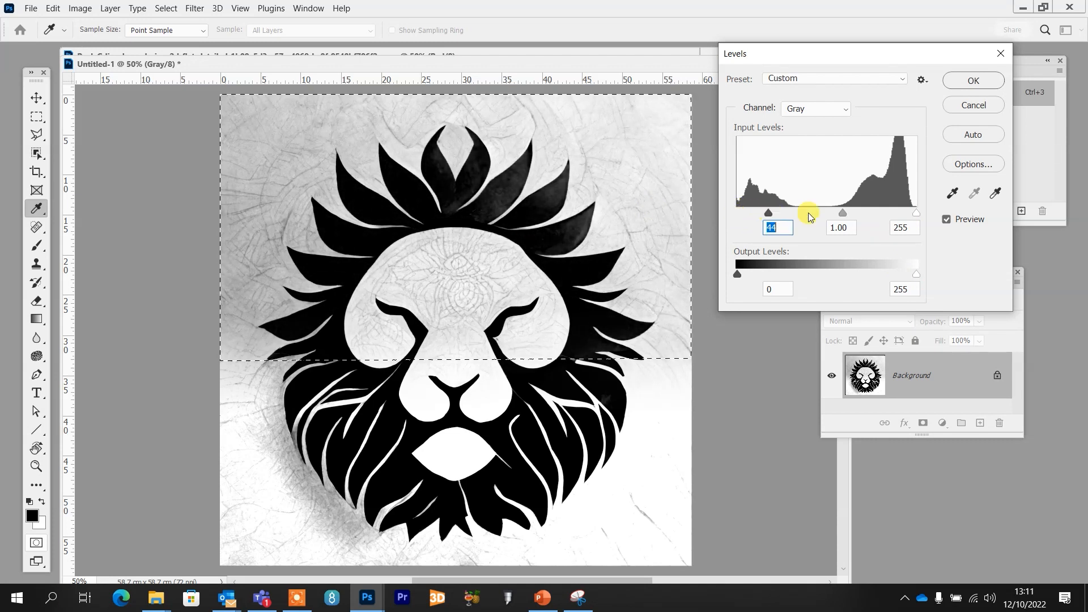
pyautogui.moveTo(917, 214); pyautogui.dragTo(900, 213)
pyautogui.moveTo(768, 212); pyautogui.dragTo(789, 212)
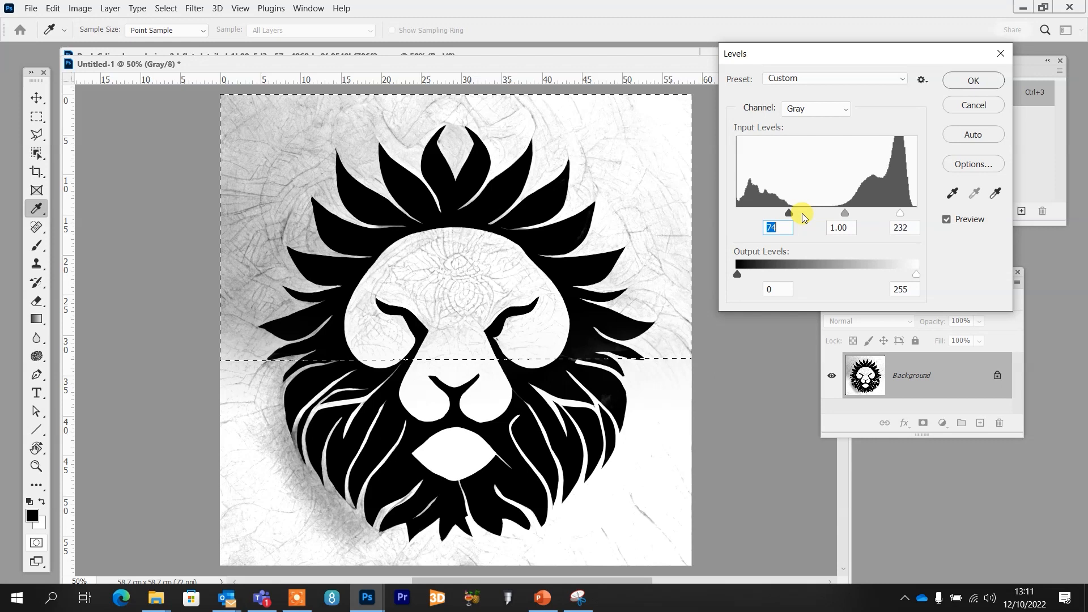
pyautogui.click(973, 80)
pyautogui.press('g')
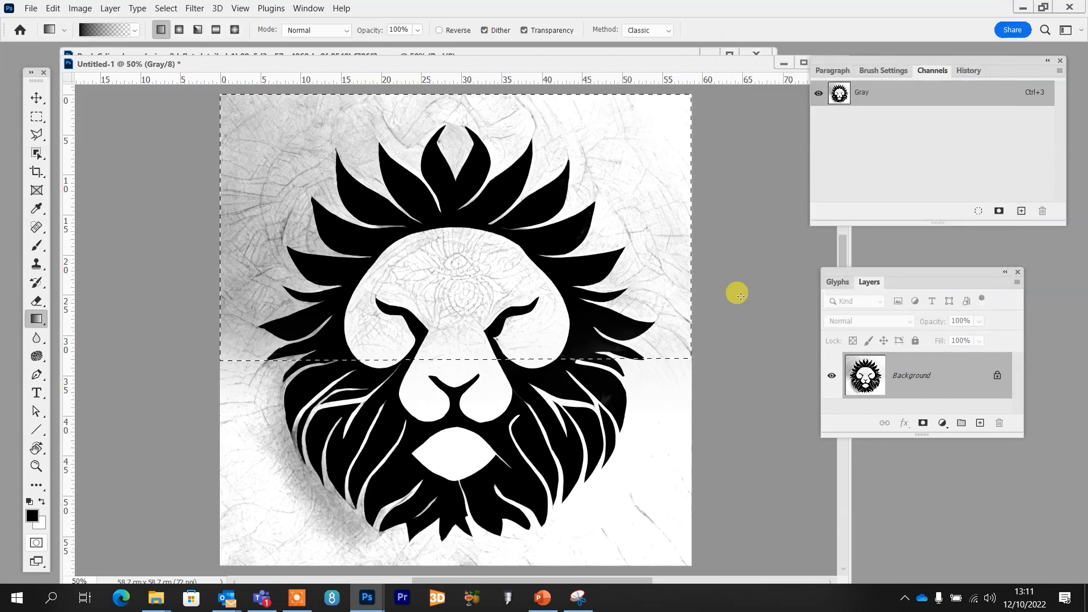
# Deselect the upper half and apply Levels to the whole image with input black at 18 and input white at 195.
pyautogui.hotkey('ctrl', 'd')
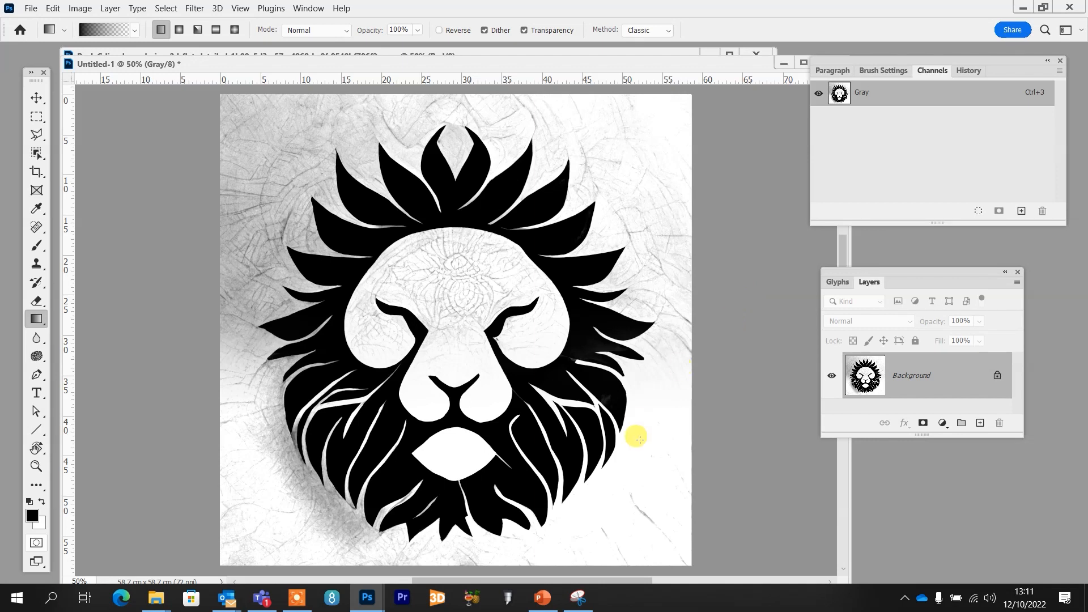
pyautogui.hotkey('ctrl', 'l')
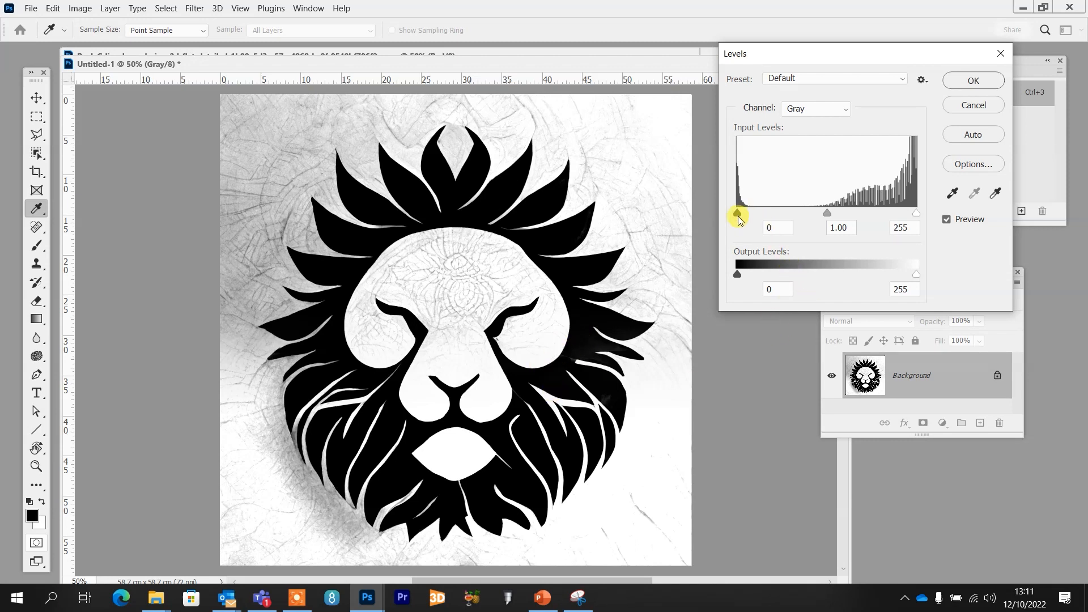
pyautogui.moveTo(738, 213); pyautogui.dragTo(747, 214)
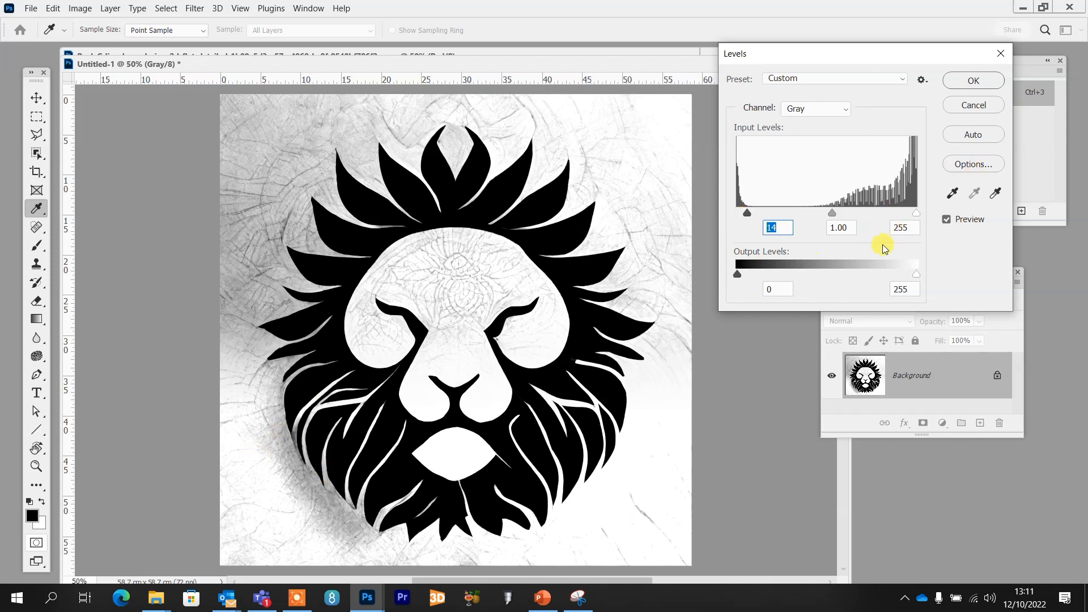
pyautogui.moveTo(911, 216); pyautogui.dragTo(876, 214)
pyautogui.moveTo(746, 214); pyautogui.dragTo(750, 213)
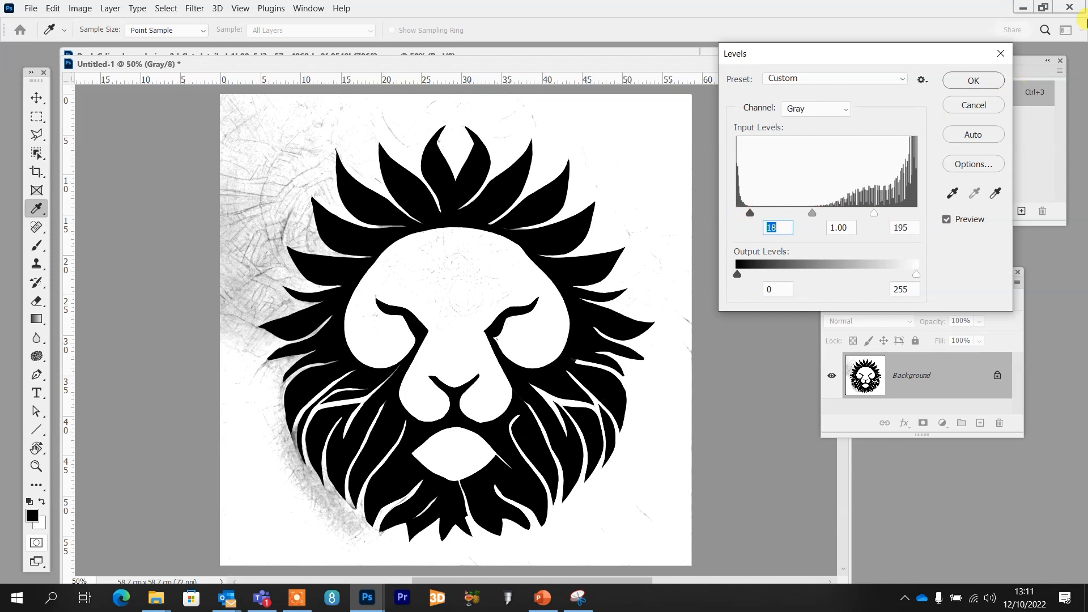
pyautogui.click(971, 85)
pyautogui.press('g')
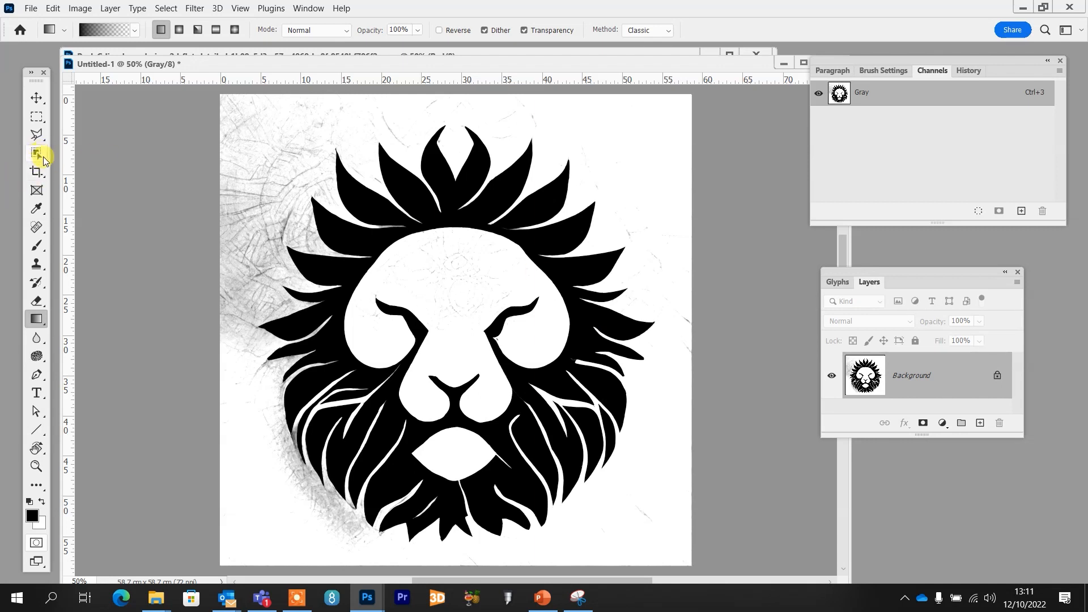
# Try selecting the textured background around the lion with the Magic Wand at tolerance 100, and clear the selection.
pyautogui.moveTo(37, 155); pyautogui.dragTo(97, 174)
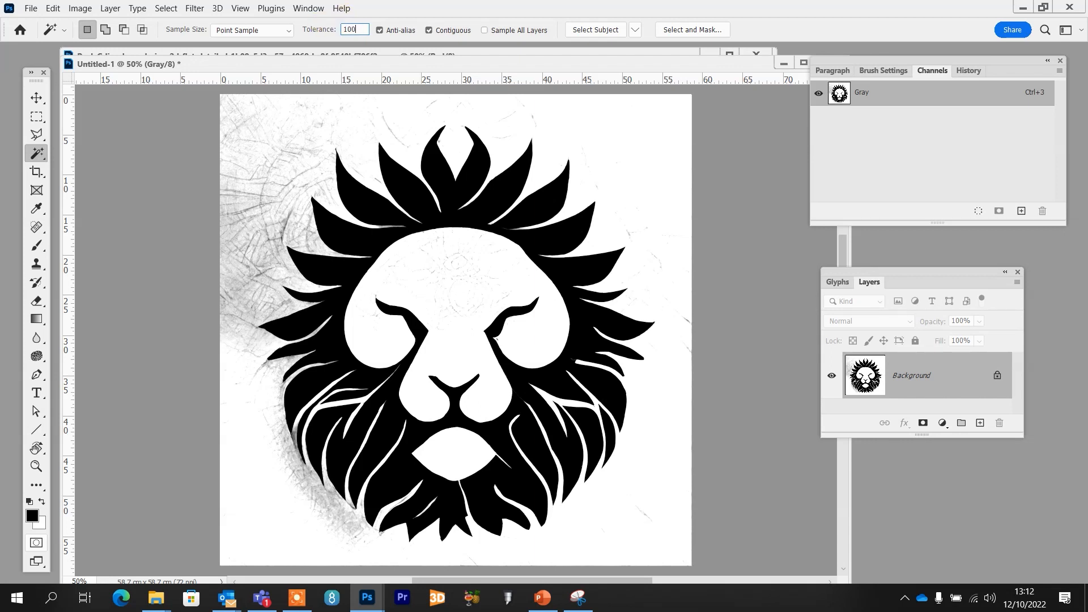
pyautogui.click(271, 237)
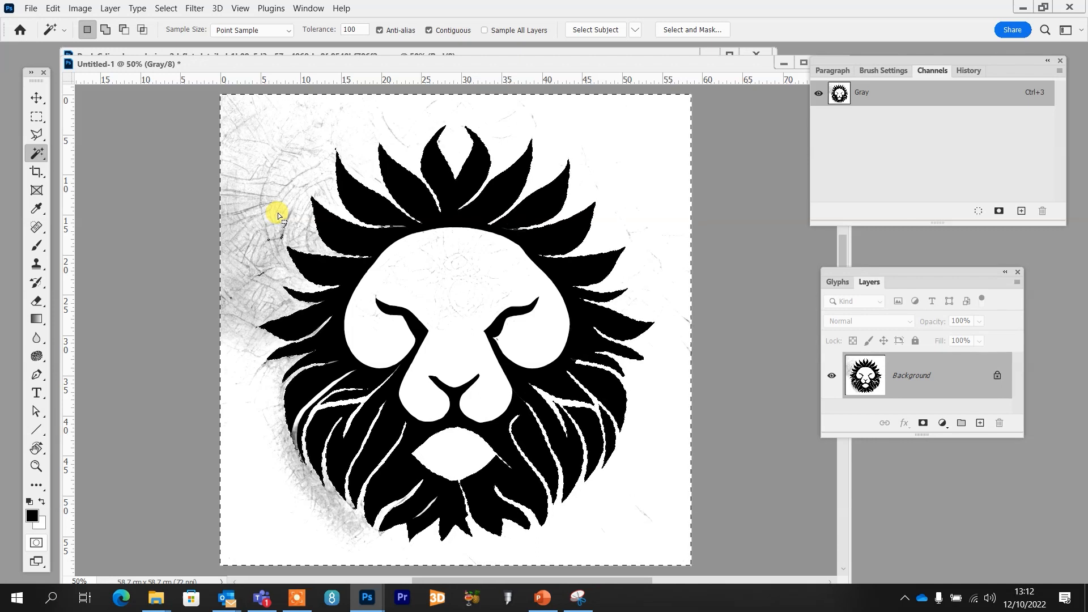
pyautogui.hotkey('ctrl', 'd')
# Try the Magic Wand at tolerance 1 on the textured background and on the black lion shape, and clear the selection.
pyautogui.write('1')
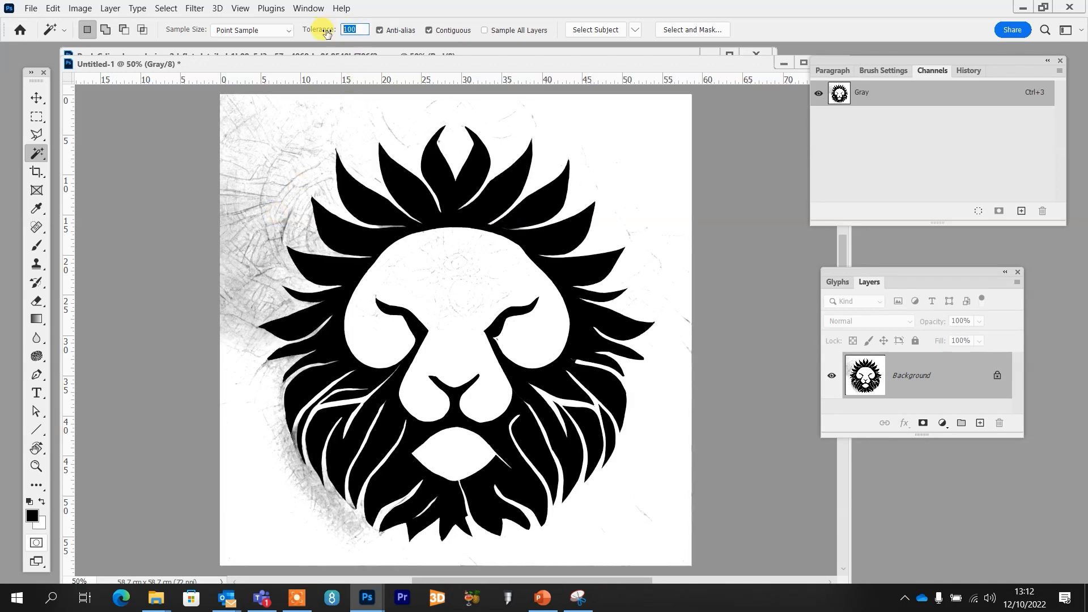
pyautogui.click(285, 223)
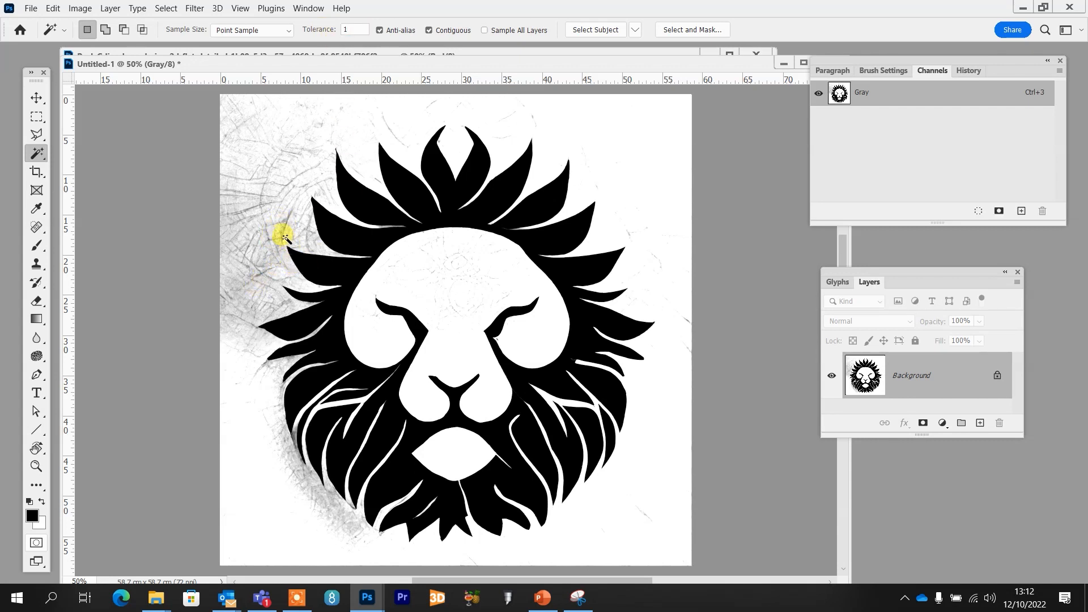
pyautogui.scroll(5, 285, 227)
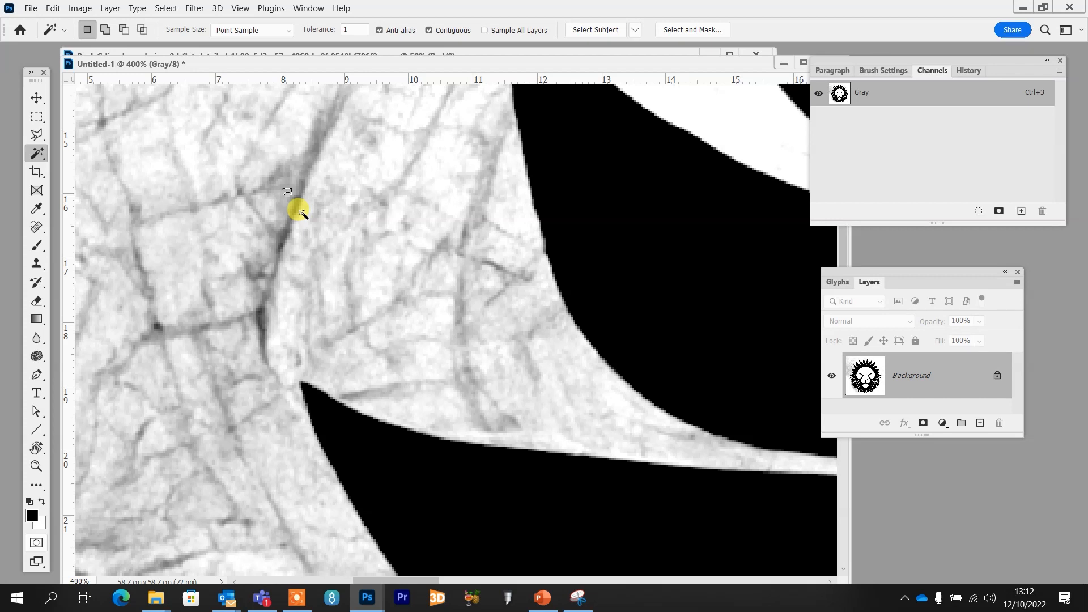
pyautogui.hotkey('ctrl', '0')
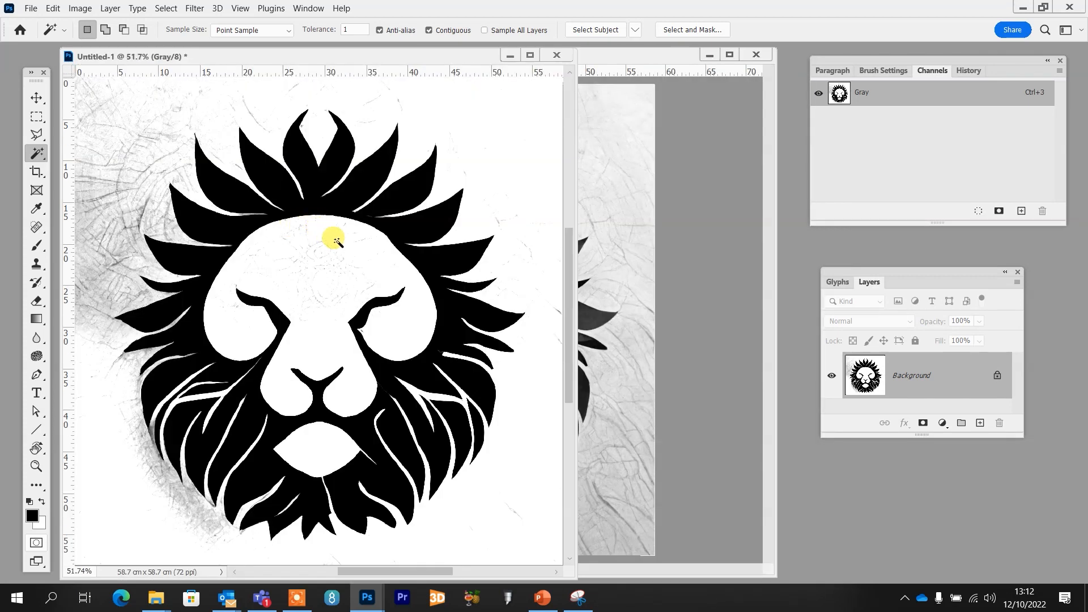
pyautogui.click(343, 202)
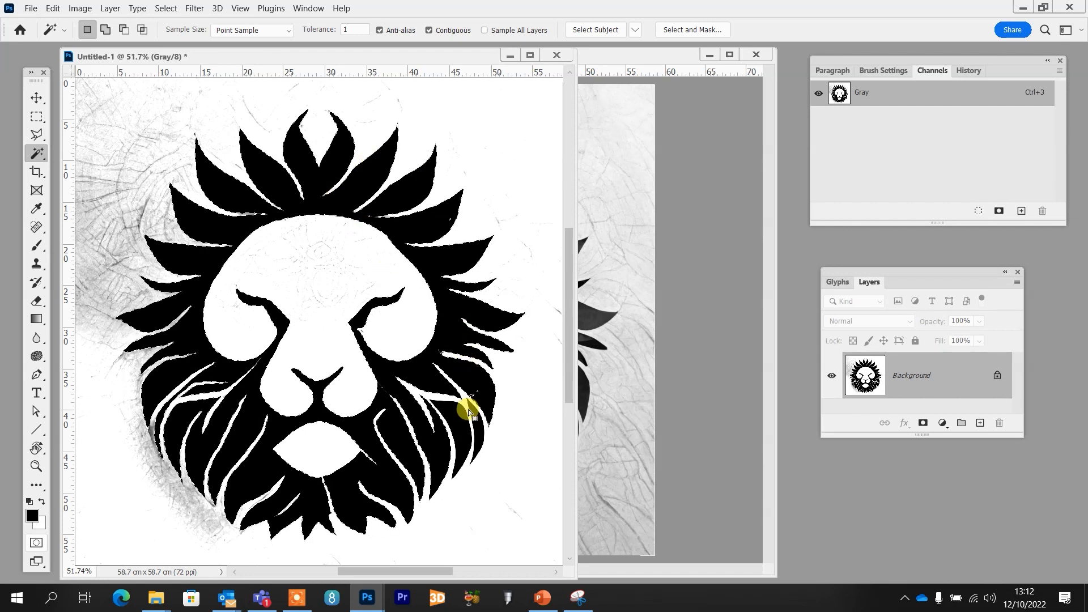
pyautogui.scroll(6, 475, 403)
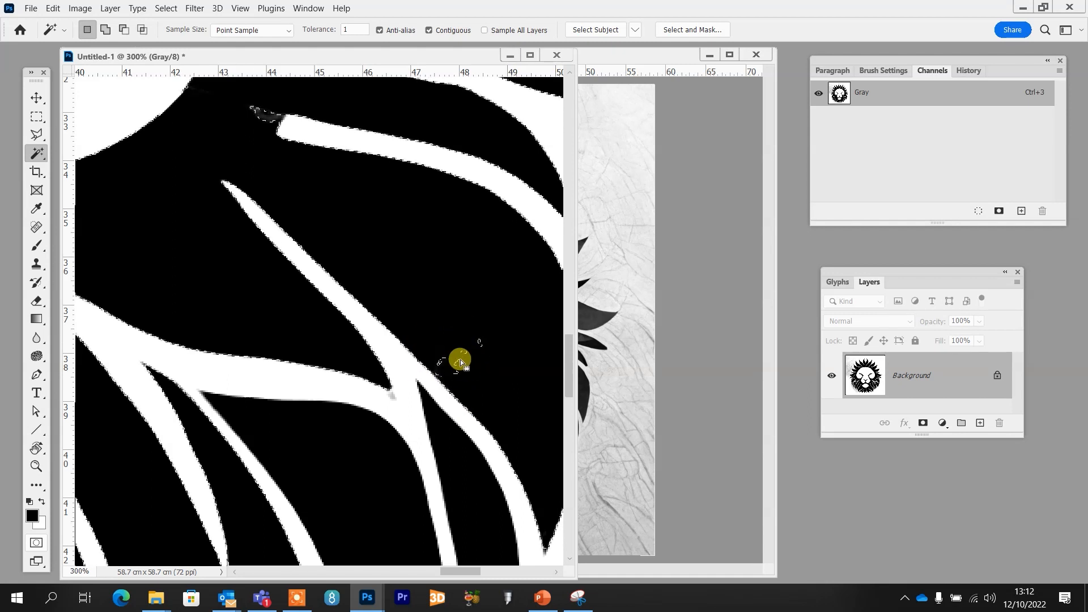
pyautogui.hotkey('ctrl', 'd')
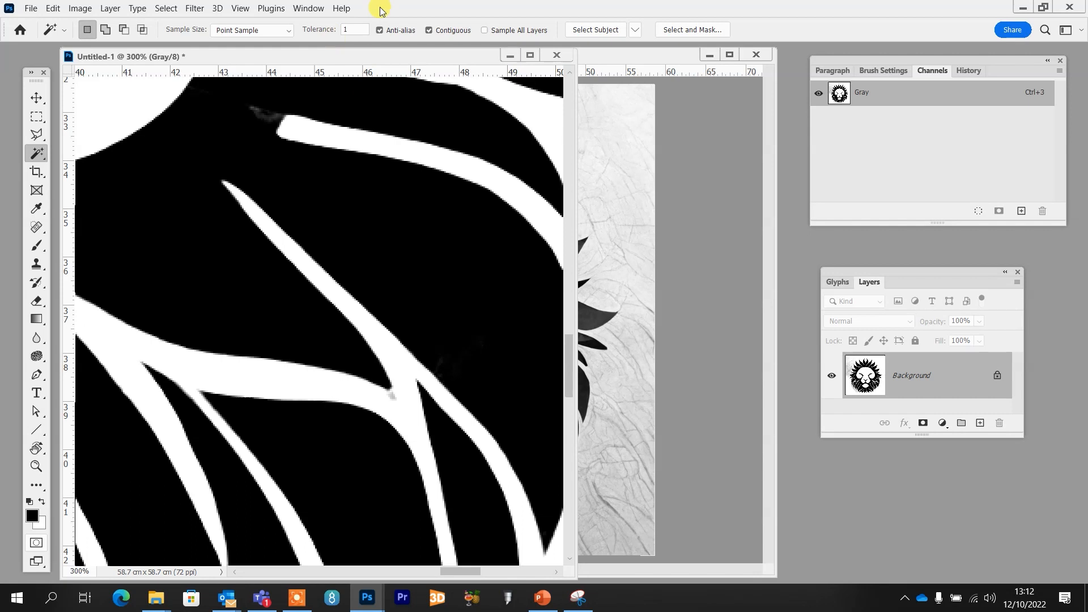
# Select the black lion shape with the Magic Wand at tolerance 4, checking the small specks near the cheek.
pyautogui.write('4')
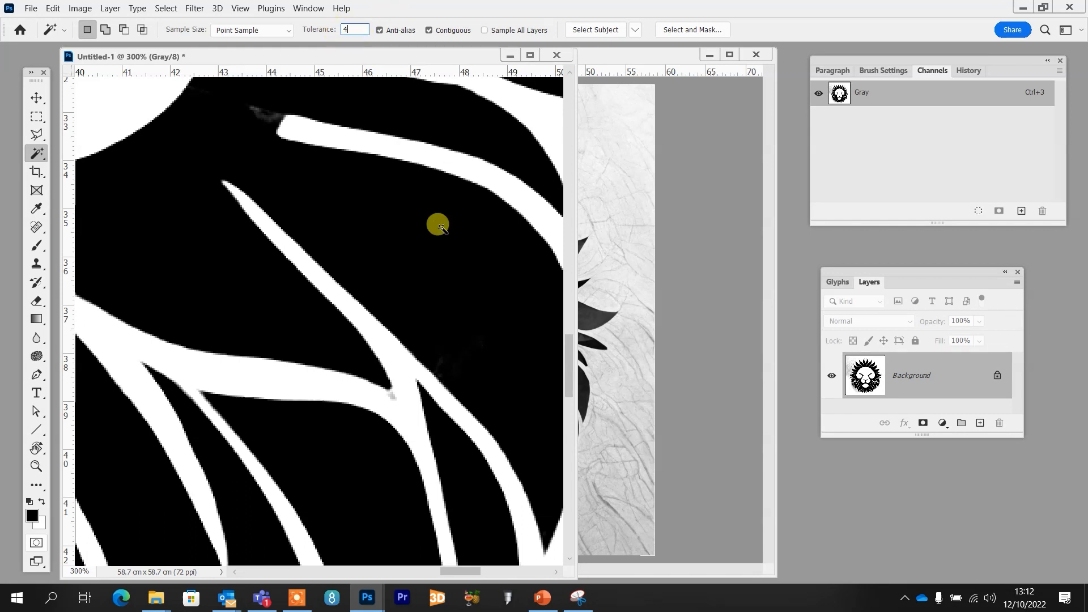
pyautogui.click(424, 227)
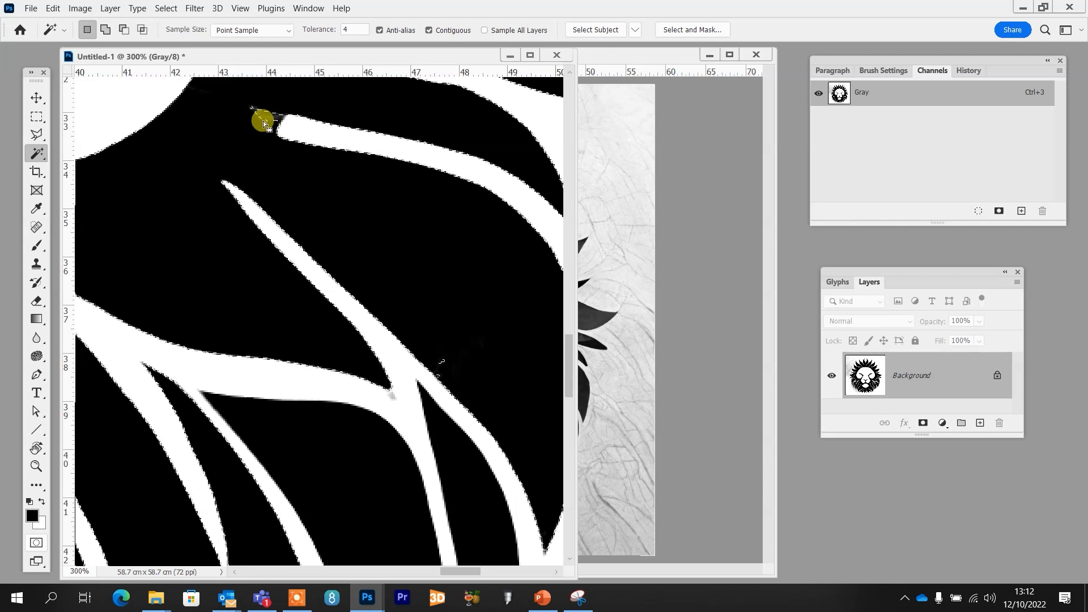
pyautogui.hotkey('ctrl', '0')
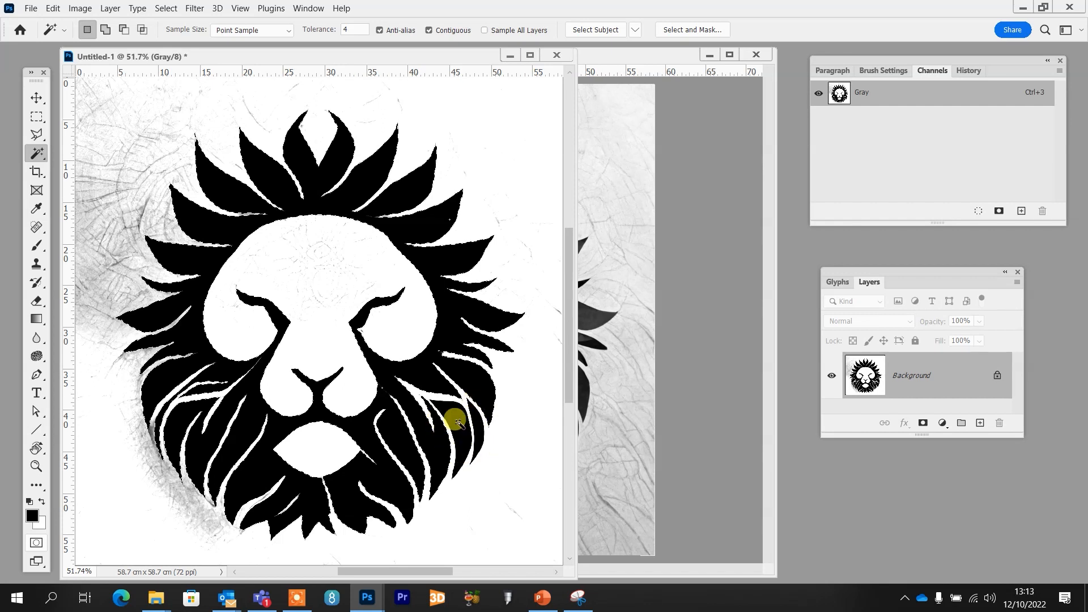
pyautogui.press('shift')
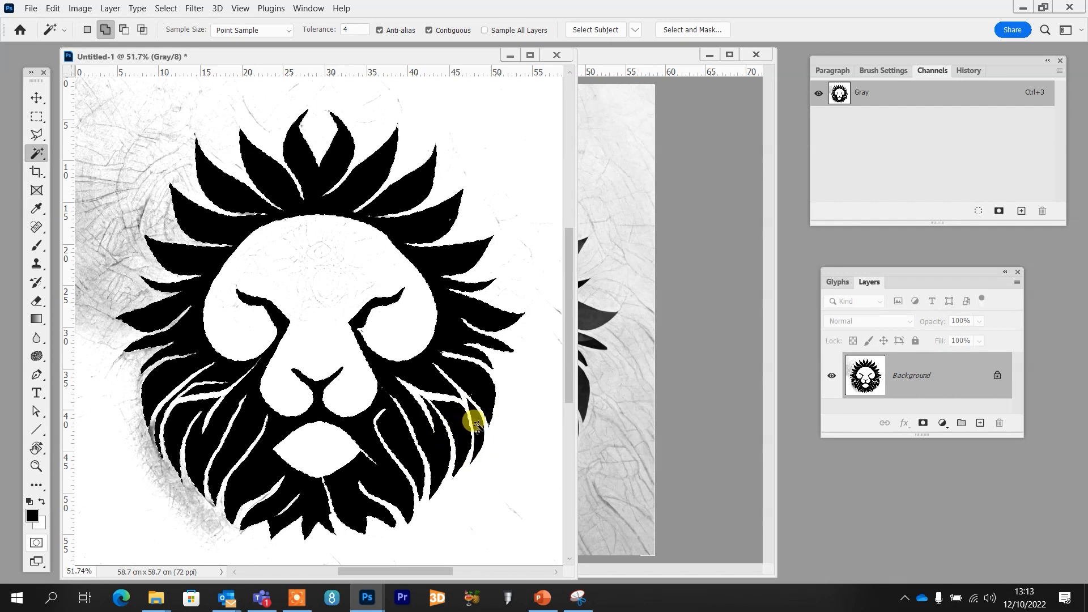
pyautogui.keyDown('ctrl'); pyautogui.click(445, 357); pyautogui.keyUp('ctrl')
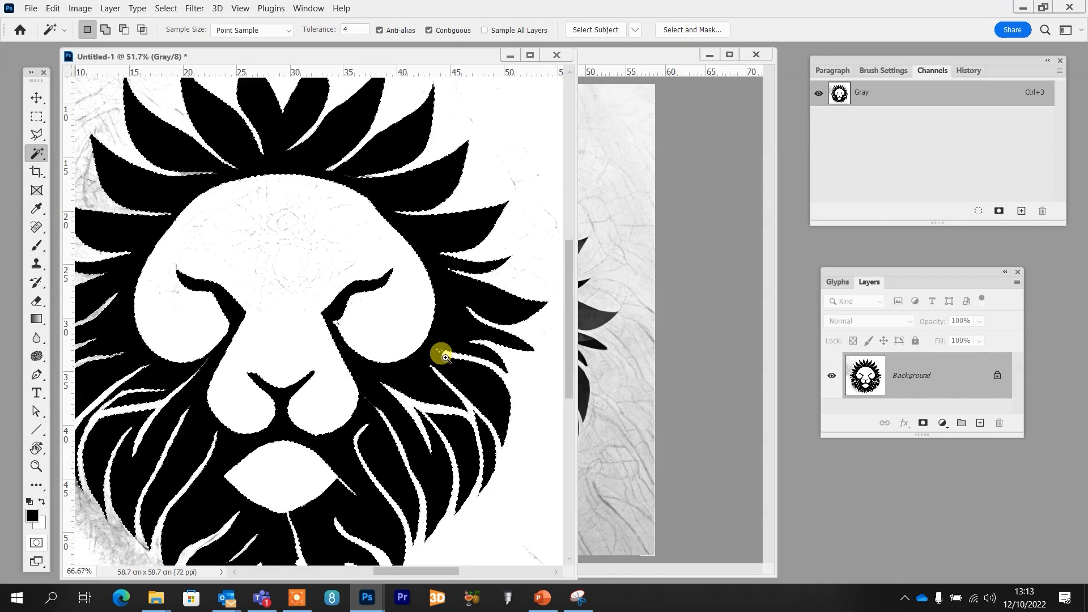
pyautogui.keyDown('ctrl'); pyautogui.click(445, 357); pyautogui.keyUp('ctrl')
pyautogui.keyDown('ctrl'); pyautogui.click(444, 357); pyautogui.keyUp('ctrl')
pyautogui.keyDown('ctrl'); pyautogui.click(445, 357); pyautogui.keyUp('ctrl')
pyautogui.press('shift')
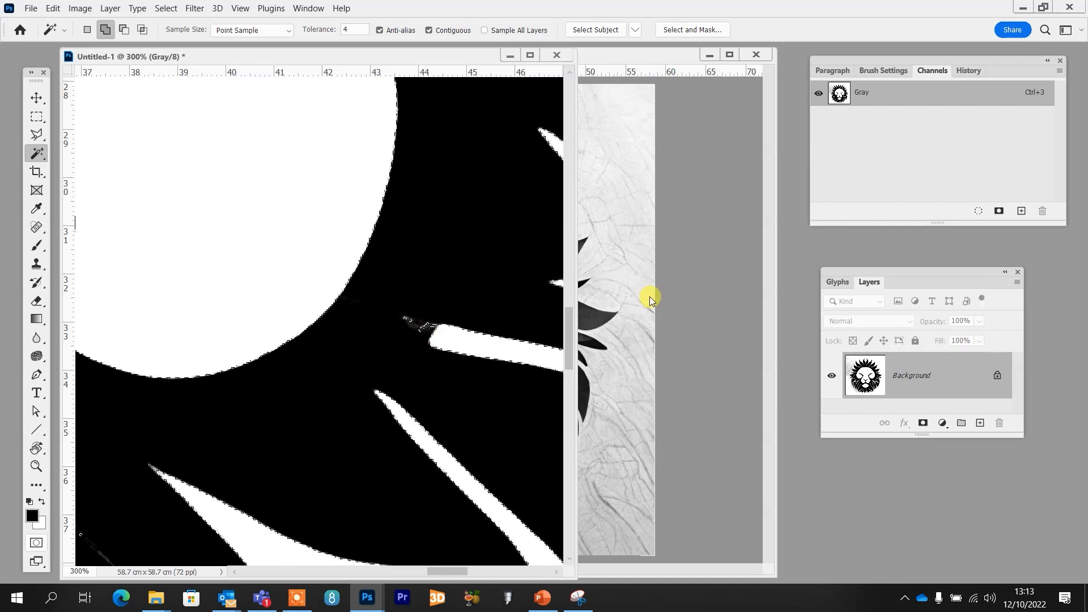
pyautogui.hotkey('ctrl', '0')
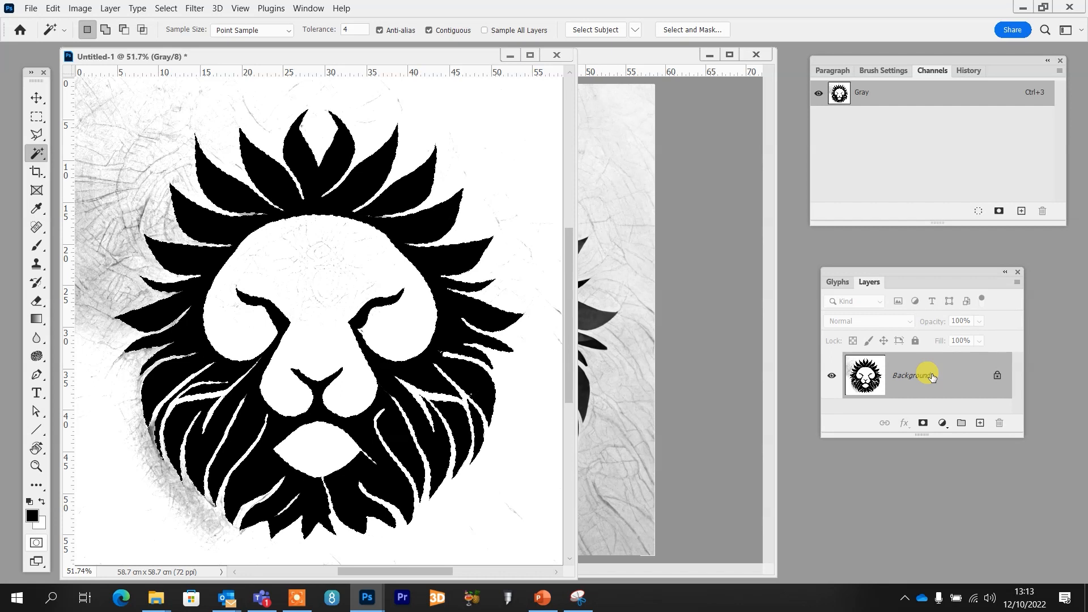
# Copy the selected black lion shape to a new layer and hide the Background layer.
pyautogui.hotkey('ctrl', 'j')
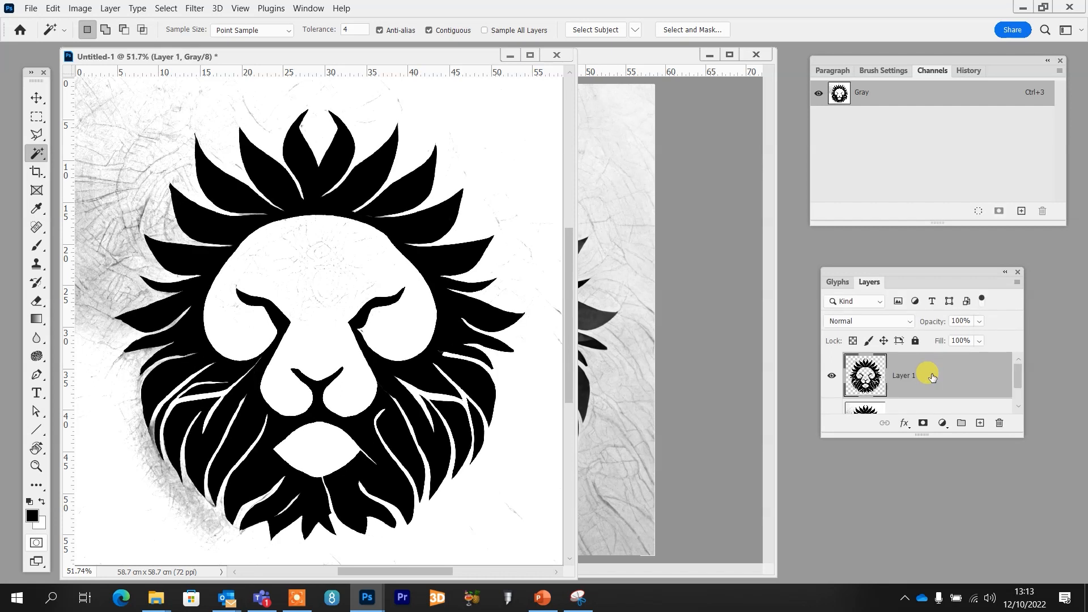
pyautogui.moveTo(924, 434); pyautogui.dragTo(931, 522)
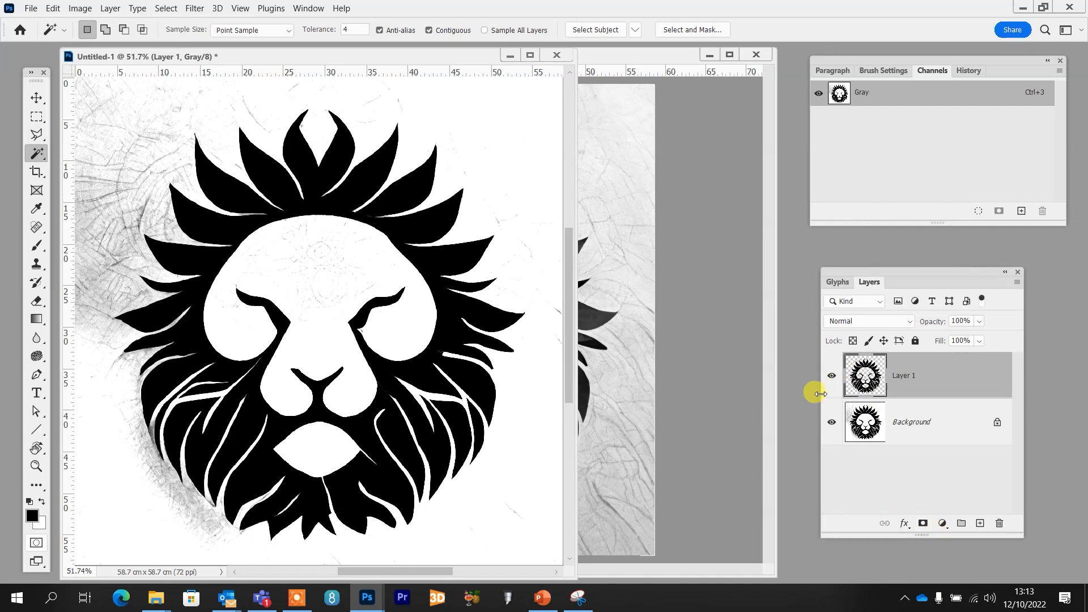
pyautogui.click(830, 422)
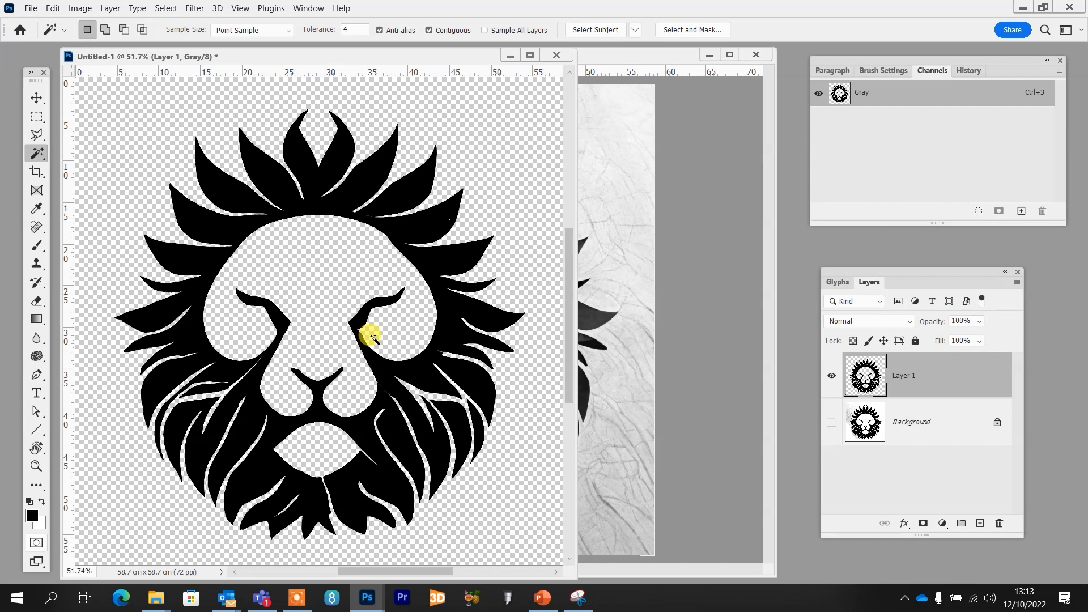
# Paint over the small speck in the mane flame above the lion's eye with a 35-pixel black brush.
pyautogui.scroll(3, 378, 226)
pyautogui.keyDown('ctrl'); pyautogui.click(378, 226); pyautogui.keyUp('ctrl')
pyautogui.moveTo(436, 237); pyautogui.dragTo(129, 321)
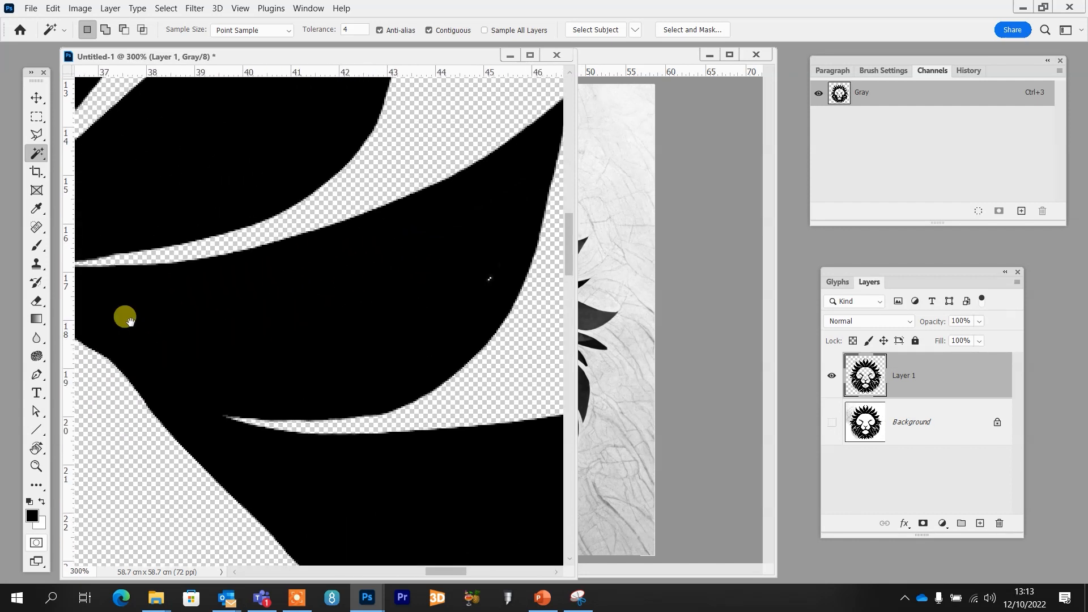
pyautogui.moveTo(397, 312); pyautogui.dragTo(347, 296)
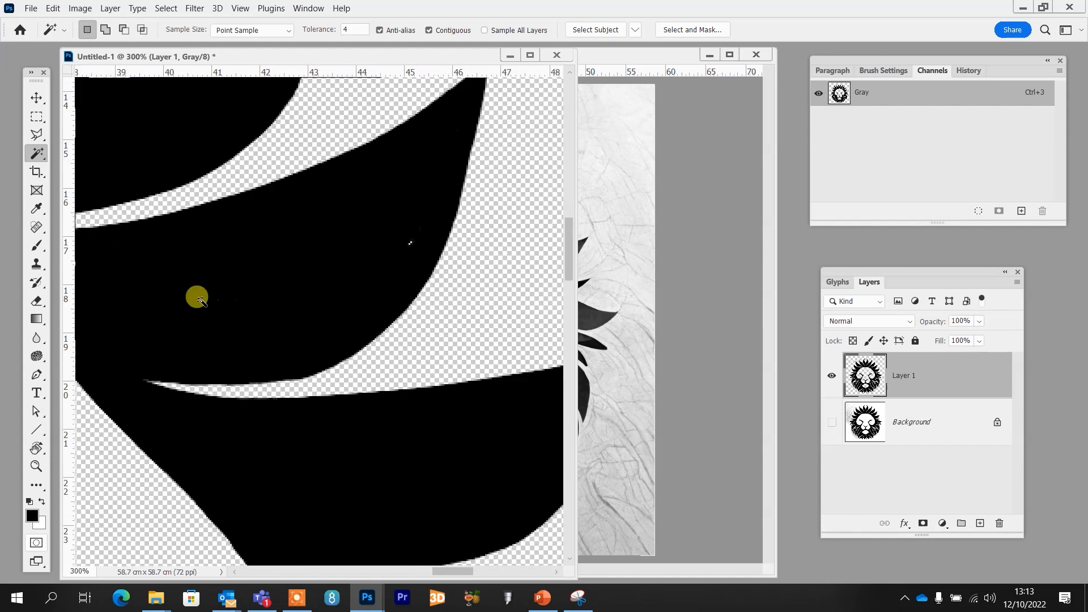
pyautogui.press('b')
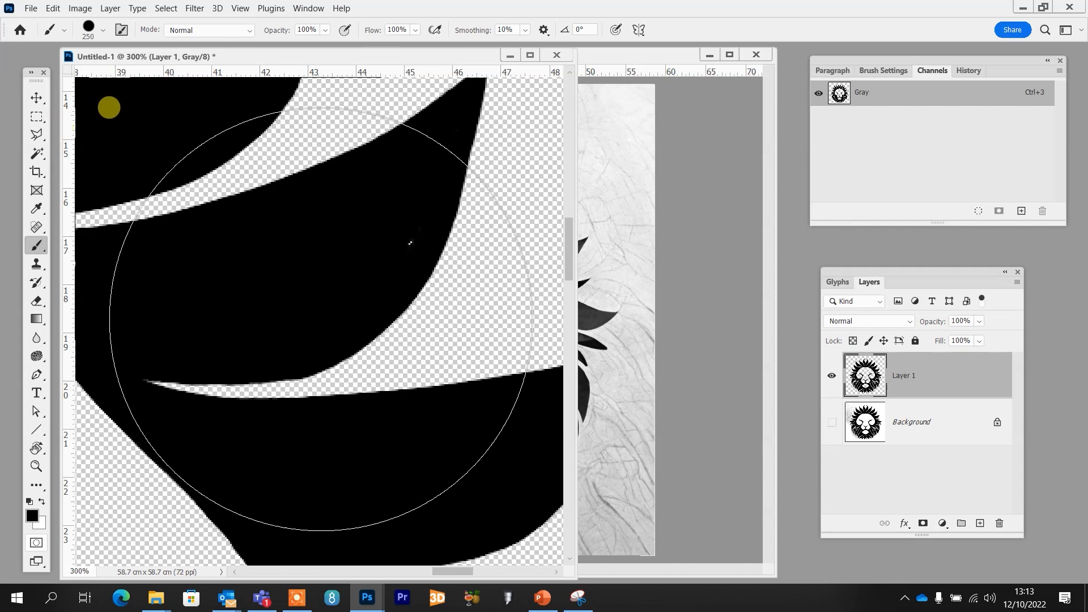
pyautogui.press('[')
pyautogui.press('[')
pyautogui.press('[')
pyautogui.press('[')
pyautogui.press('[')
pyautogui.press('[')
pyautogui.press('[')
pyautogui.press('[')
pyautogui.press('[')
pyautogui.press('[')
pyautogui.press('[')
pyautogui.press('[')
pyautogui.press('[')
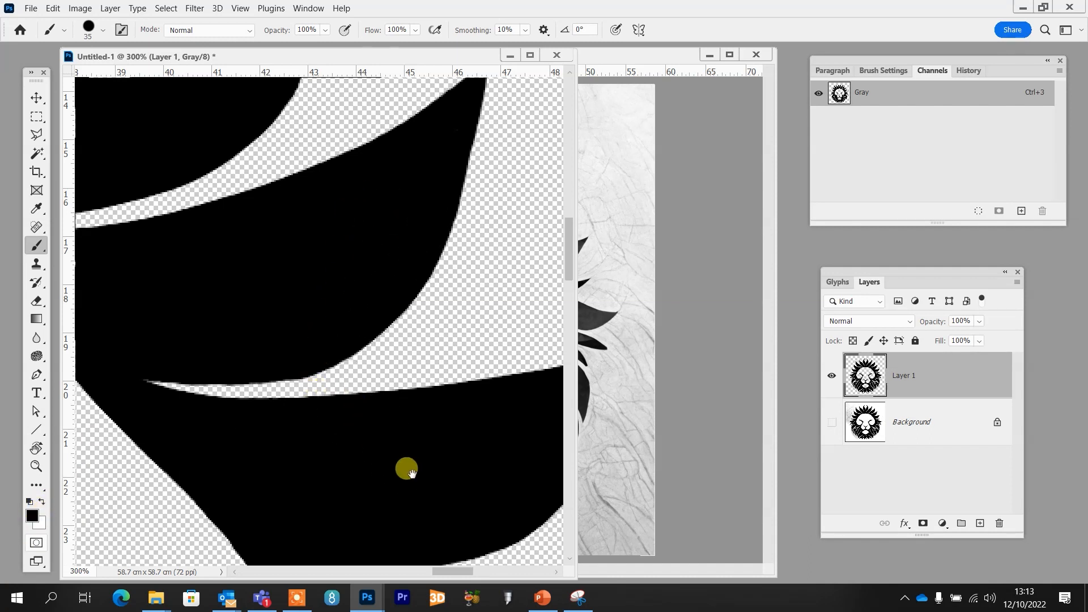
# Work around the mane and beard, painting black over the remaining stray specks inside the solid areas.
pyautogui.moveTo(425, 491); pyautogui.dragTo(298, 211)
pyautogui.moveTo(360, 444); pyautogui.dragTo(290, 221)
pyautogui.moveTo(208, 474); pyautogui.dragTo(284, 357)
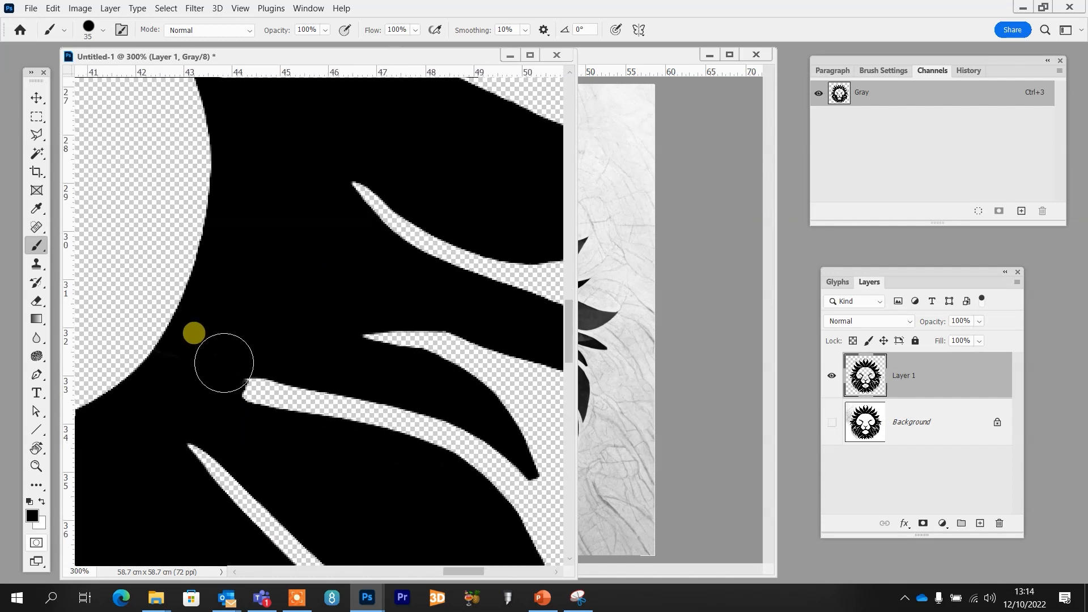
pyautogui.moveTo(270, 413); pyautogui.dragTo(416, 153)
pyautogui.moveTo(218, 355); pyautogui.dragTo(321, 201)
pyautogui.moveTo(297, 359); pyautogui.dragTo(217, 407)
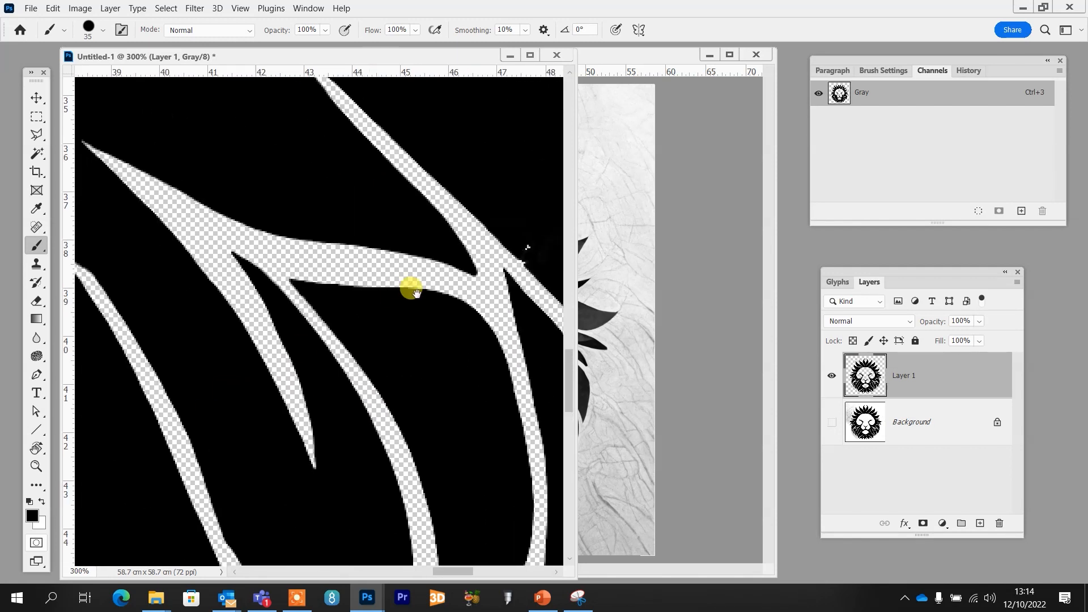
pyautogui.moveTo(418, 294); pyautogui.dragTo(296, 318)
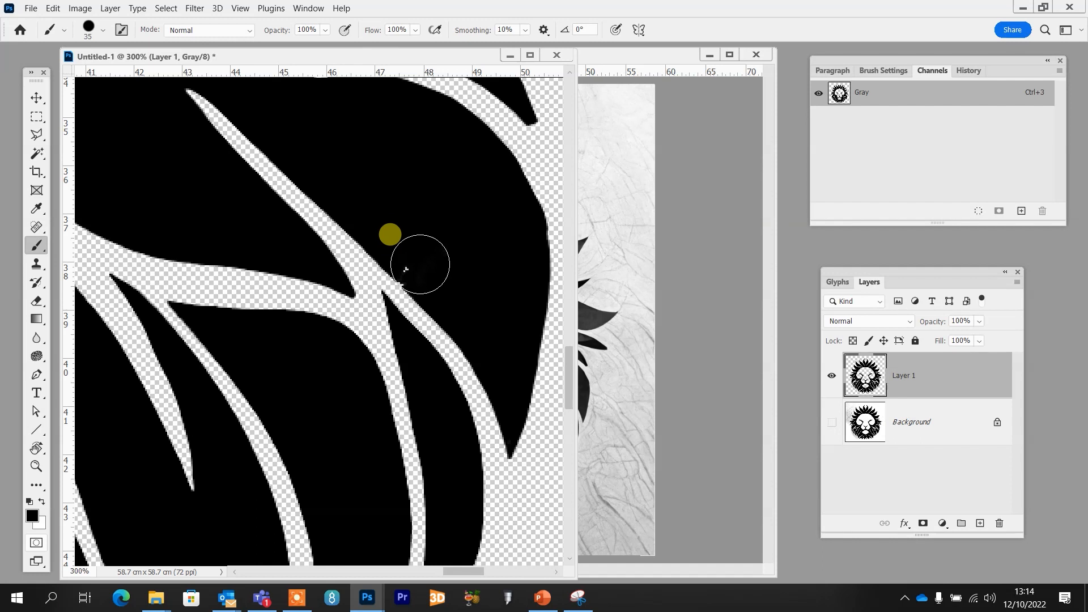
pyautogui.moveTo(193, 392); pyautogui.dragTo(514, 286)
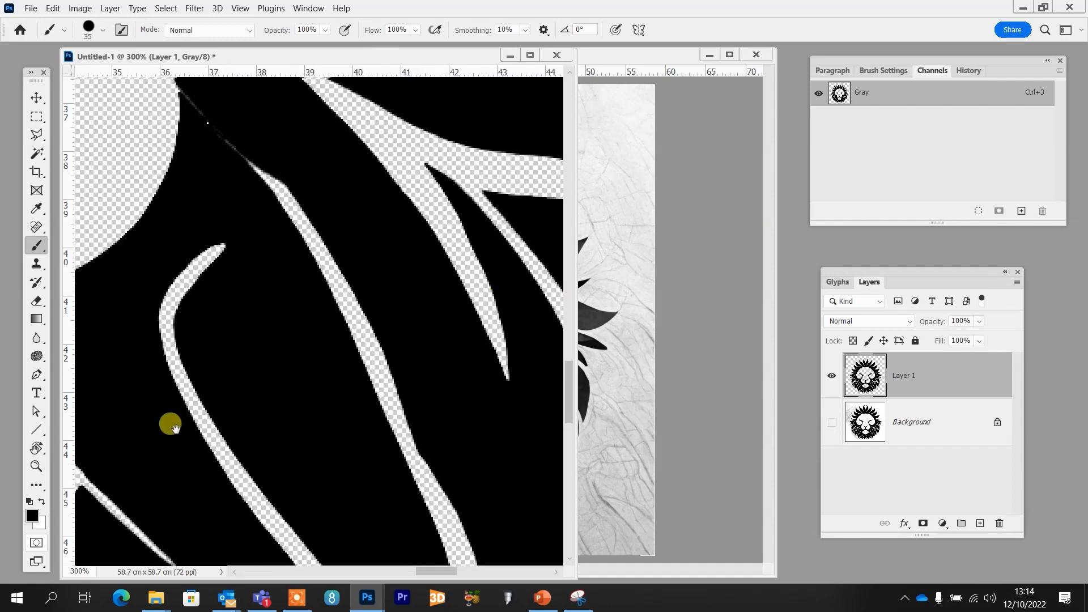
pyautogui.moveTo(170, 425); pyautogui.dragTo(428, 255)
pyautogui.moveTo(209, 432); pyautogui.dragTo(441, 274)
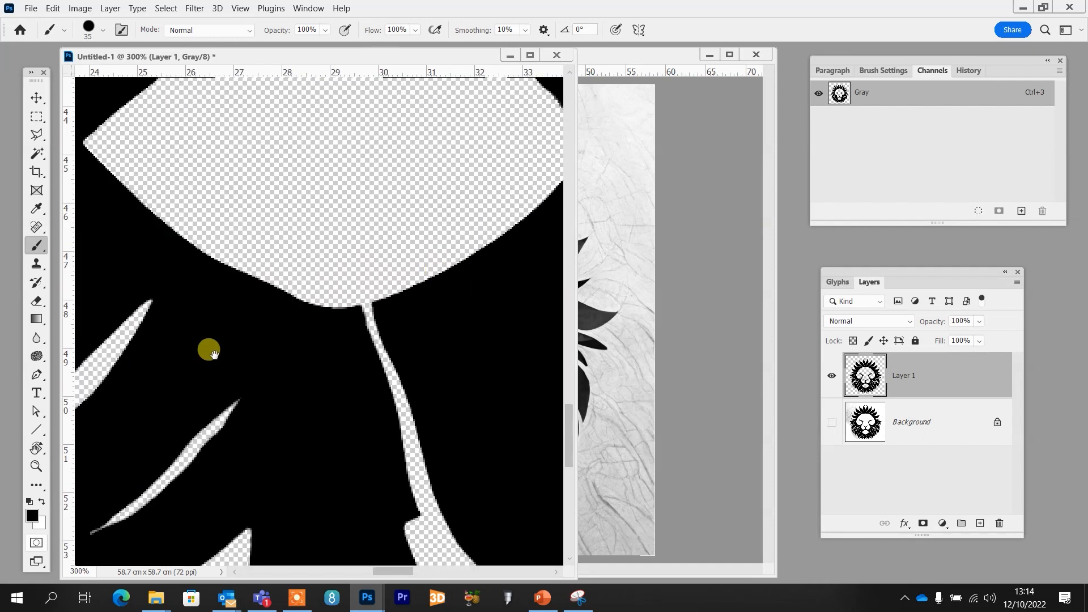
pyautogui.moveTo(207, 347); pyautogui.dragTo(399, 418)
pyautogui.moveTo(223, 260); pyautogui.dragTo(379, 463)
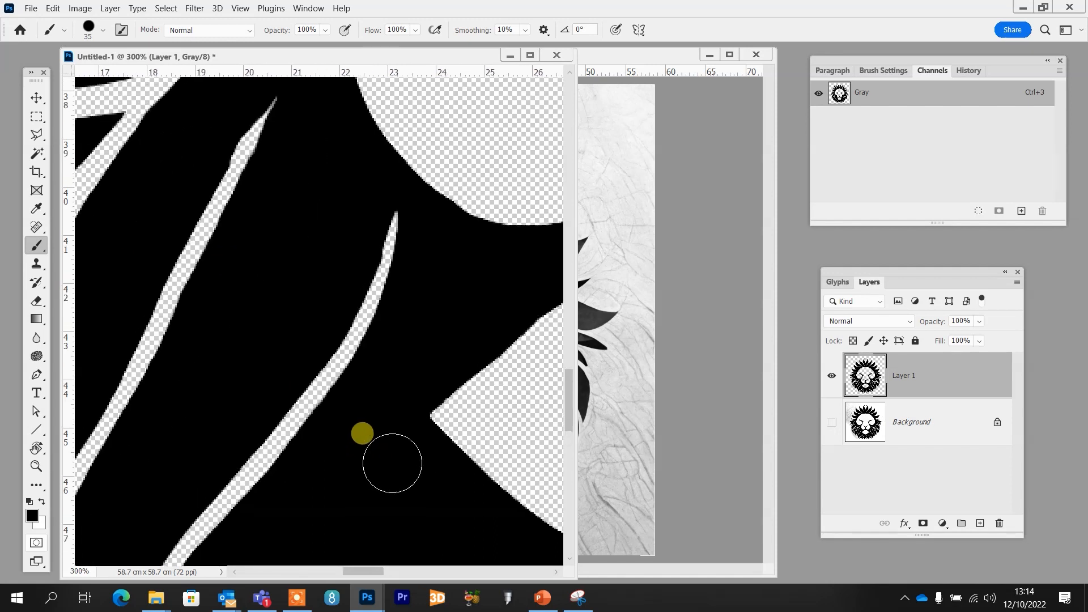
pyautogui.hotkey('ctrl', '0')
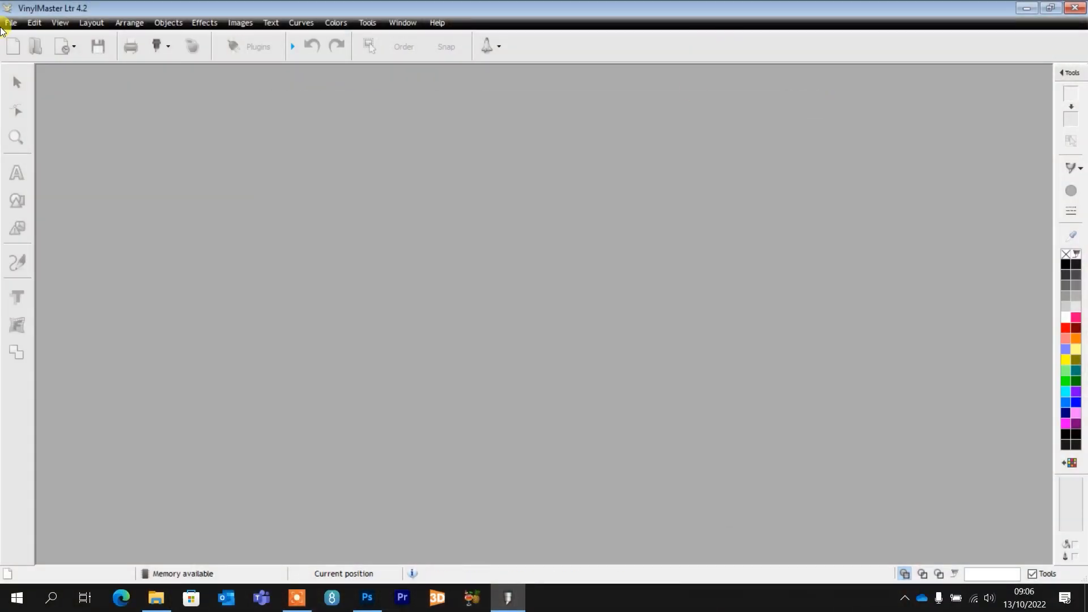
# Create a new blank document with a page 8 in wide and 10 in high.
pyautogui.click(10, 23)
pyautogui.moveTo(56, 41)
pyautogui.click(132, 42)
pyautogui.write('8')
pyautogui.moveTo(200, 87); pyautogui.dragTo(129, 83)
pyautogui.write('10')
pyautogui.press('Return')
# Import the Lion.jpg image and place it in the middle of the page at about 5.7 by 6.0 in.
pyautogui.click(27, 23)
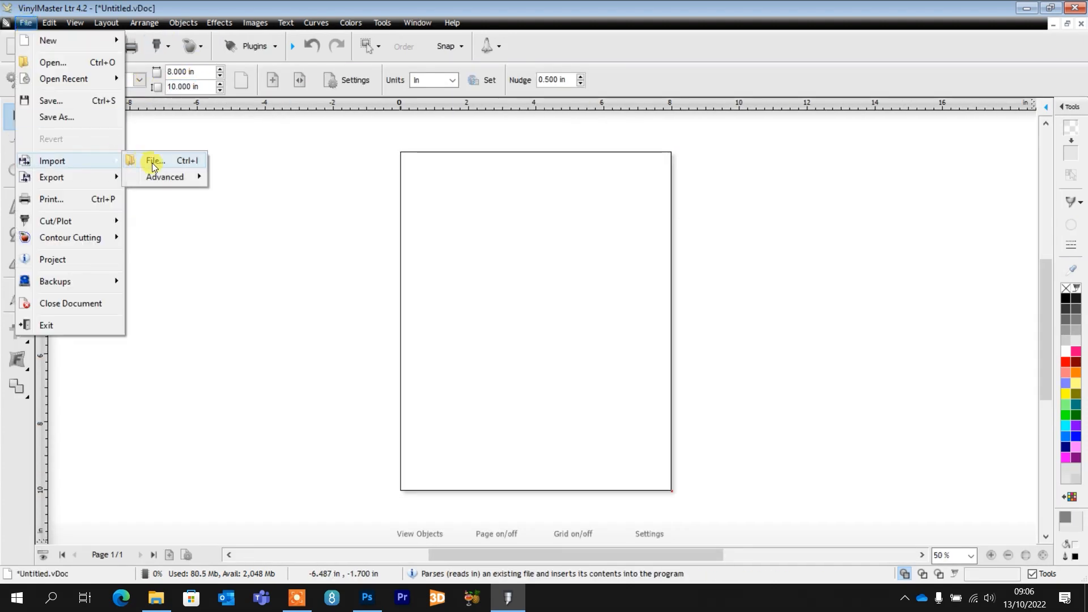
pyautogui.click(151, 162)
pyautogui.click(768, 226)
pyautogui.click(945, 407)
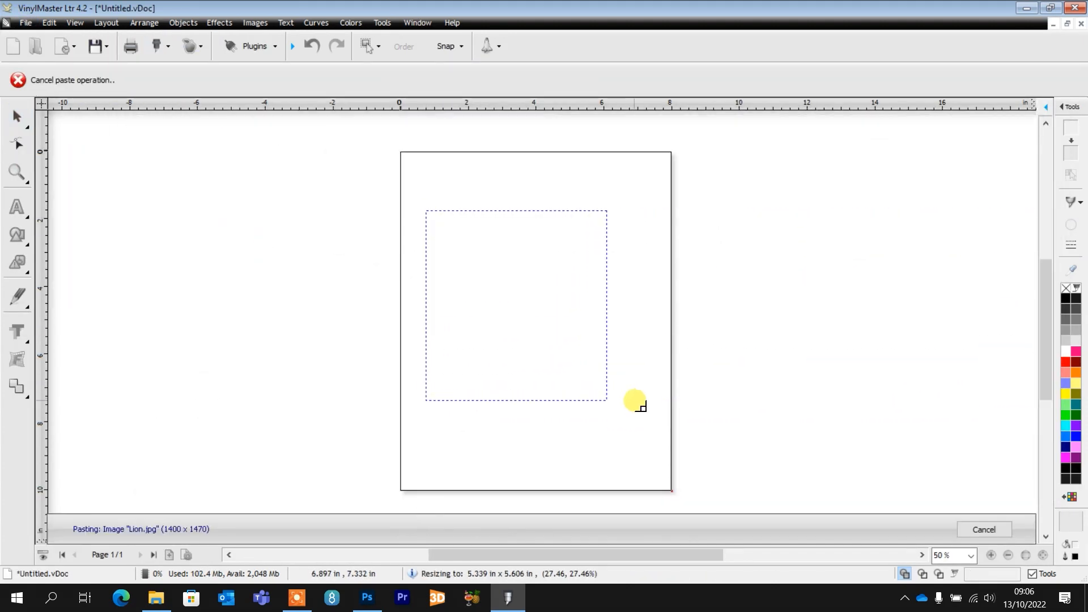
pyautogui.moveTo(641, 407); pyautogui.dragTo(638, 415)
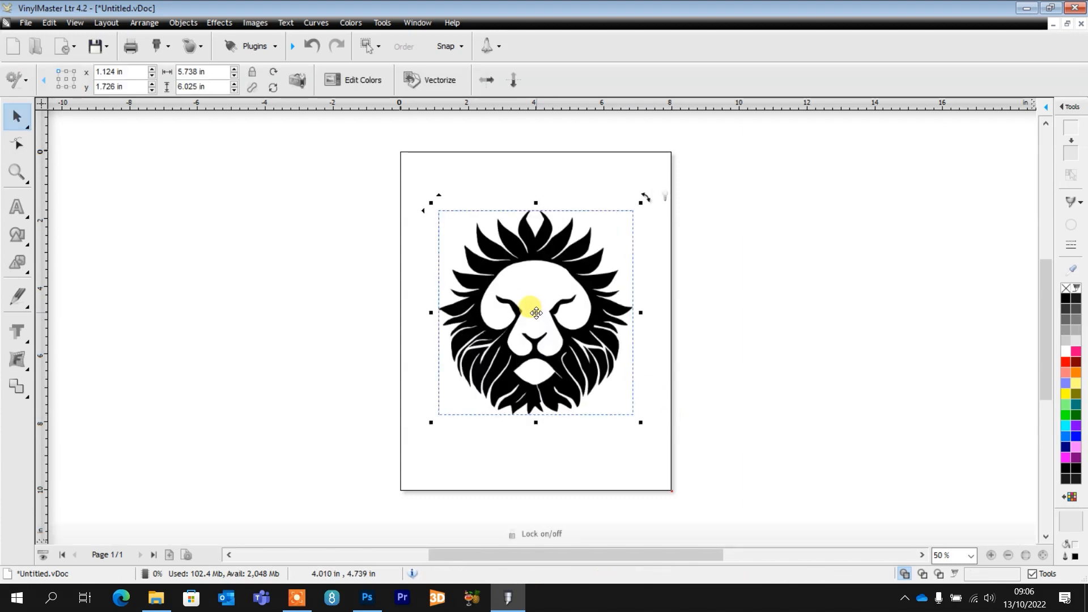
# Vectorize the lion image with the default trace settings, replacing the source image, and accept the traced result.
pyautogui.click(448, 80)
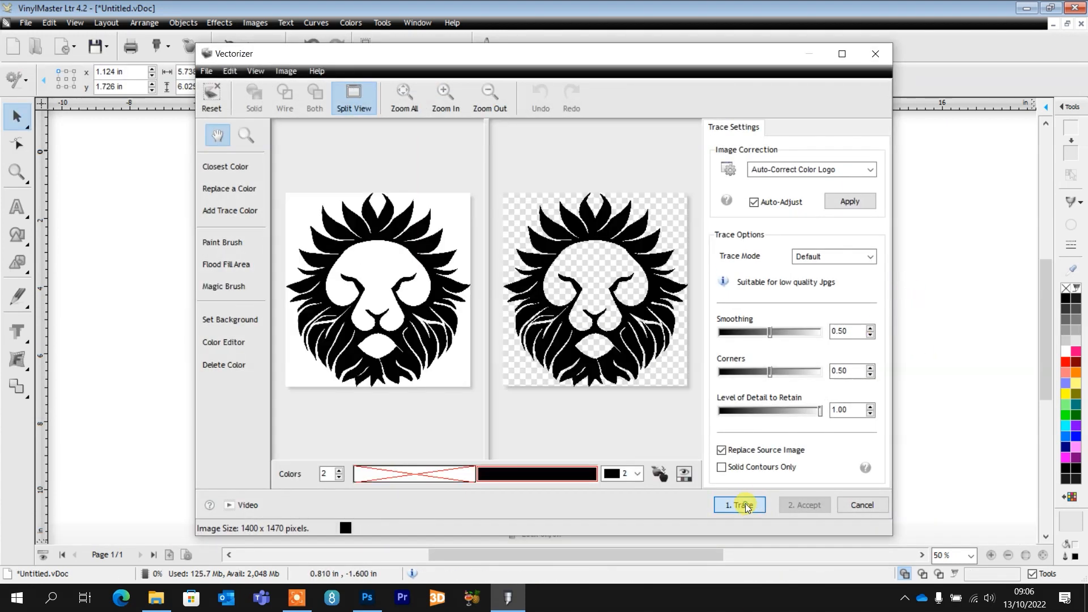
pyautogui.click(744, 505)
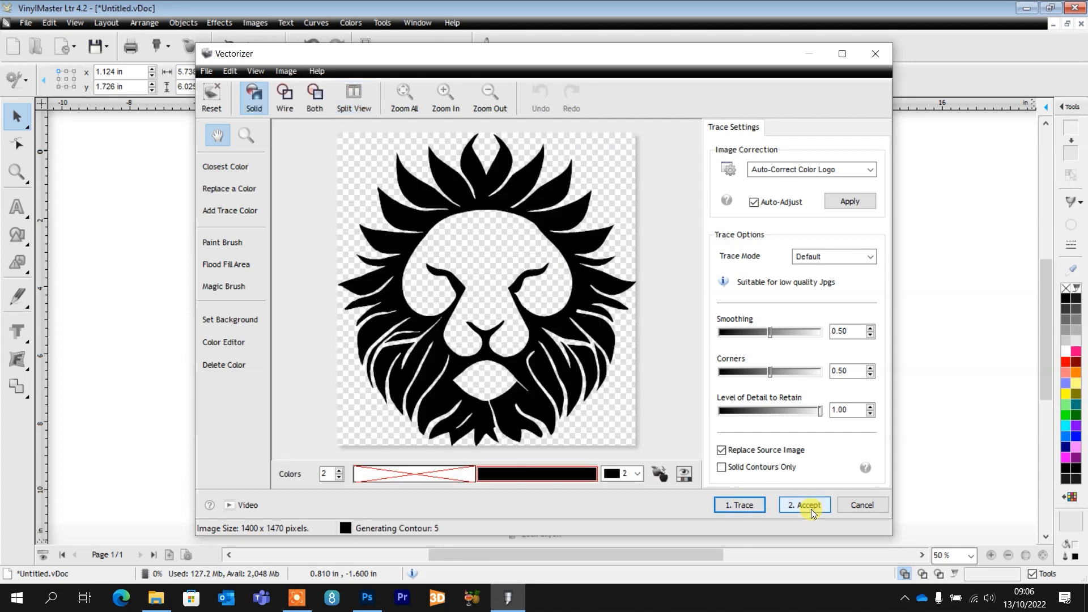
pyautogui.click(806, 505)
# Draw an 8 by 10 in rectangle along the page edges around the lion and arrange it on the page.
pyautogui.click(17, 234)
pyautogui.click(97, 235)
pyautogui.moveTo(401, 152); pyautogui.dragTo(672, 490)
pyautogui.click(144, 23)
pyautogui.moveTo(151, 352)
pyautogui.click(369, 370)
# Open the vinyl cutter setup for sending the framed lion design to be cut.
pyautogui.click(22, 23)
pyautogui.moveTo(90, 223)
pyautogui.click(160, 221)
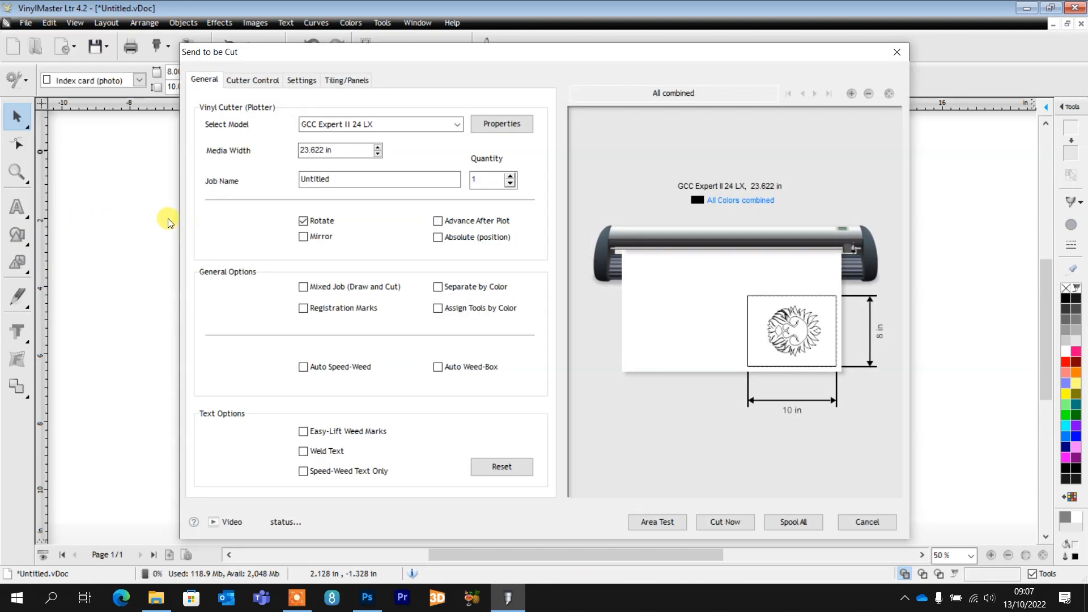